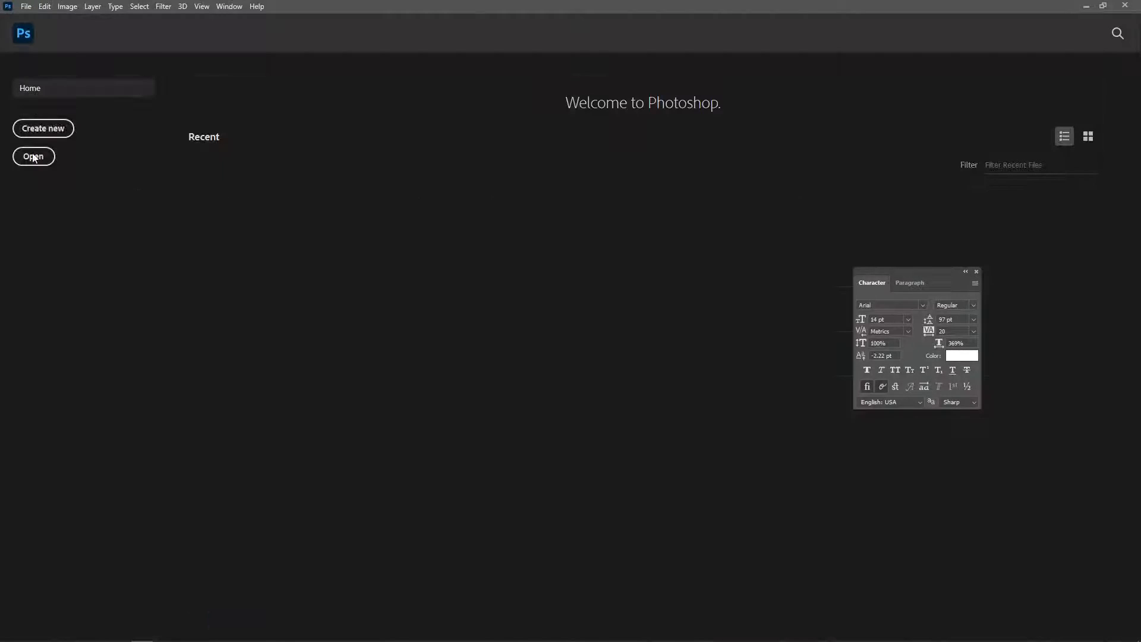
Step: Create a new blank 1920 × 1080 px document
{"action": "left_click", "coordinate": [45, 130]}
{"action": "left_click", "coordinate": [605, 247]}
{"action": "left_click", "coordinate": [999, 519]}
Step: Place the matt-lee unsplash photo of the horse rider from the Desktop folder and flip it horizontally
{"action": "left_click", "coordinate": [119, 632]}
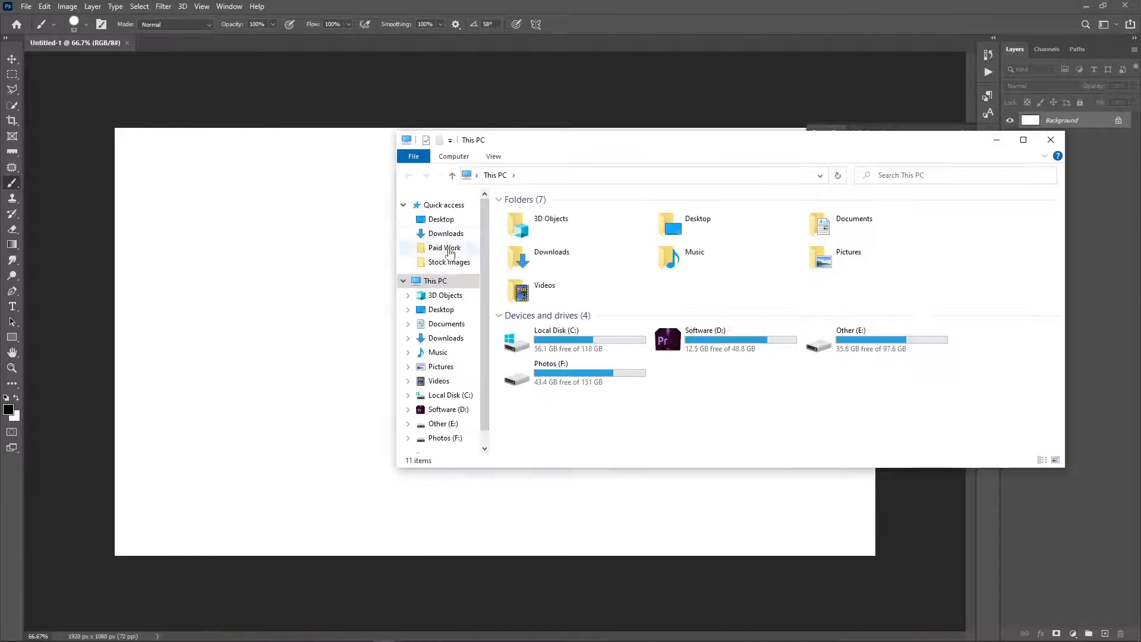
{"action": "left_click", "coordinate": [441, 219]}
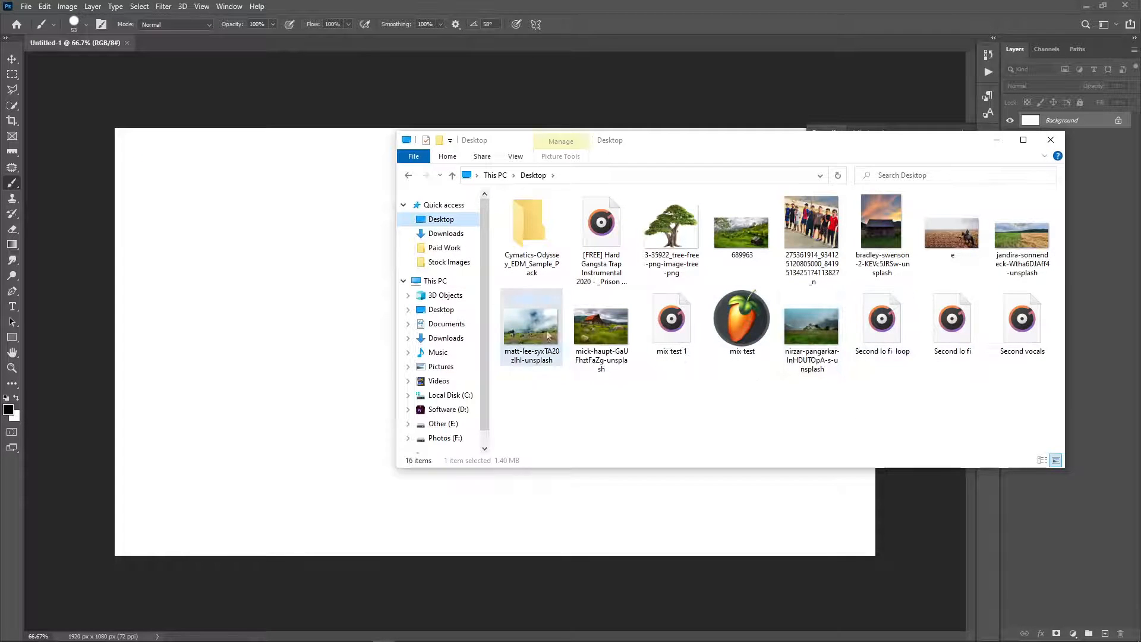
{"action": "left_click_drag", "start_coordinate": [531, 328], "coordinate": [348, 359]}
{"action": "right_click", "coordinate": [453, 372]}
{"action": "left_click", "coordinate": [478, 554]}
Step: Enlarge the rider photo and shift it so its rocky ground fills the lower part of the canvas
{"action": "left_click_drag", "start_coordinate": [460, 491], "coordinate": [461, 518]}
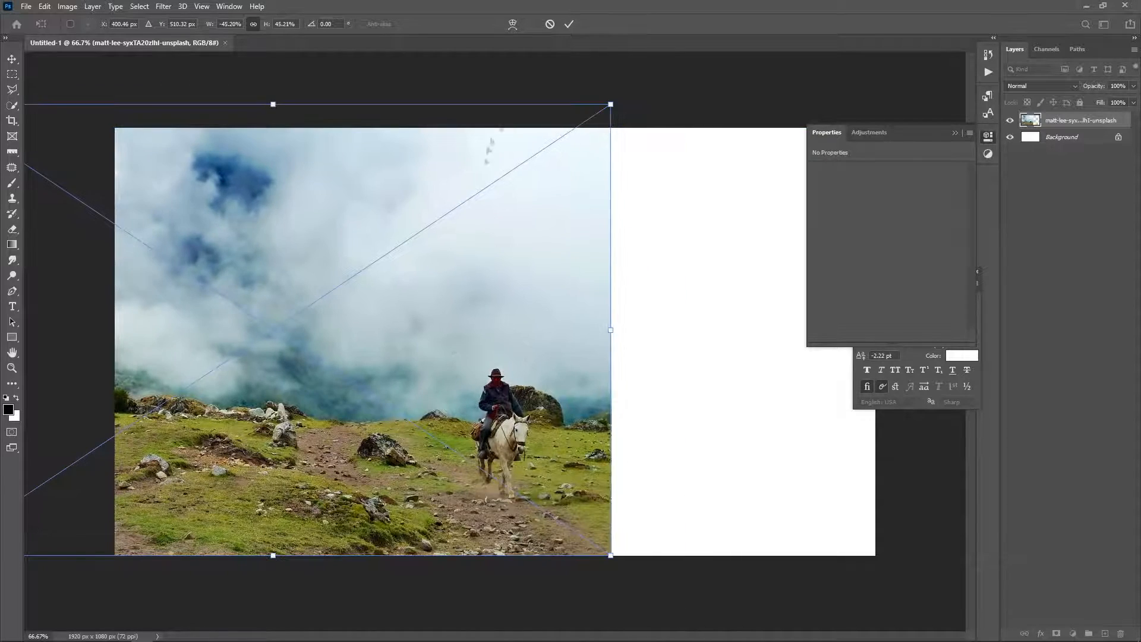
{"action": "left_click_drag", "start_coordinate": [610, 558], "coordinate": [849, 630]}
{"action": "left_click_drag", "start_coordinate": [535, 530], "coordinate": [464, 469]}
{"action": "left_click", "coordinate": [569, 24]}
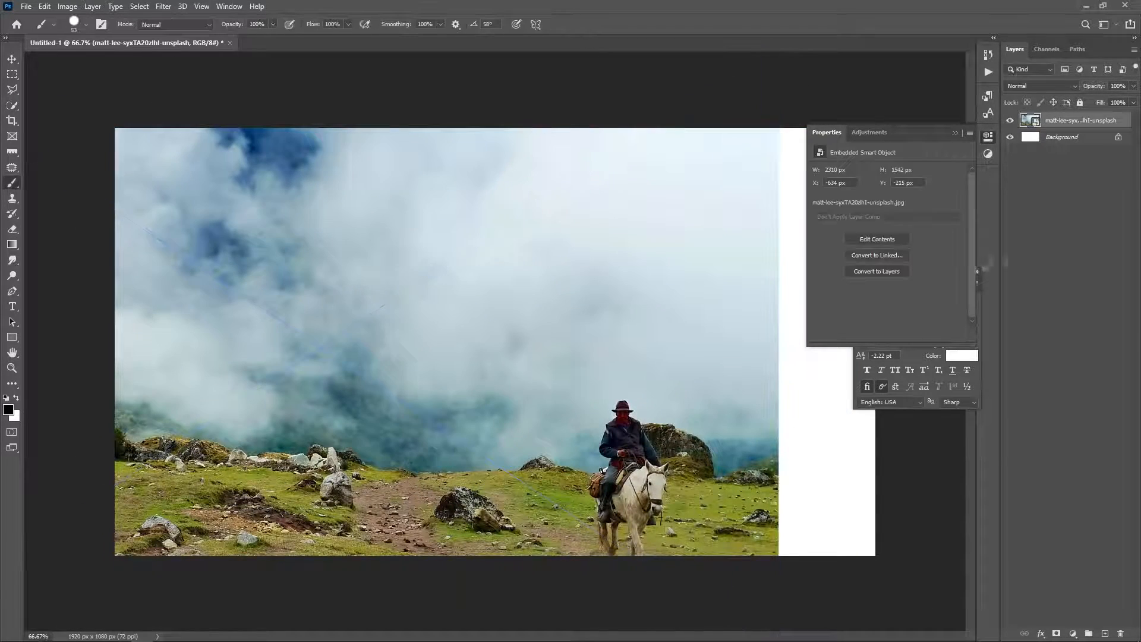
Step: Add an inverted layer mask to the rider photo and paint in white to reveal only the rocky ground sloping down from the lower left
{"action": "left_click", "coordinate": [1055, 633]}
{"action": "key", "text": "ctrl+i"}
{"action": "key", "text": "x"}
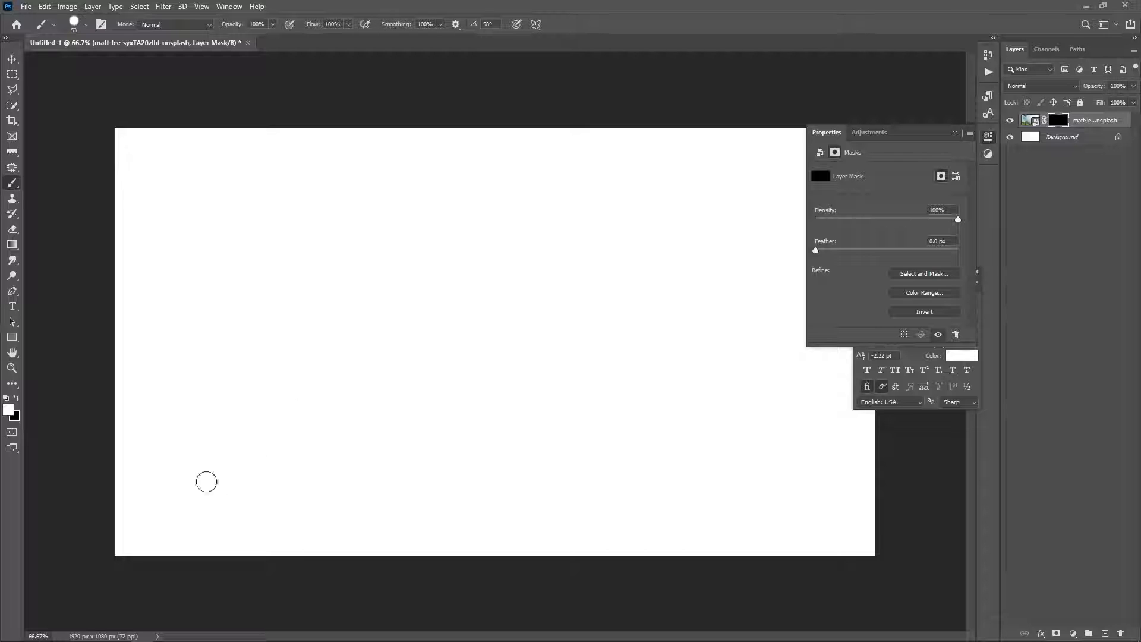
{"action": "mouse_move", "coordinate": [172, 469]}
{"action": "left_mouse_down"}
{"action": "mouse_move", "coordinate": [369, 569]}
{"action": "mouse_move", "coordinate": [126, 560]}
{"action": "mouse_move", "coordinate": [220, 461]}
{"action": "mouse_move", "coordinate": [439, 571]}
{"action": "mouse_move", "coordinate": [725, 586]}
{"action": "left_mouse_up"}
{"action": "right_click", "coordinate": [467, 481]}
{"action": "left_click", "coordinate": [535, 568]}
{"action": "mouse_move", "coordinate": [263, 431]}
{"action": "left_mouse_down"}
{"action": "mouse_move", "coordinate": [420, 453]}
{"action": "mouse_move", "coordinate": [300, 454]}
{"action": "left_mouse_up"}
{"action": "key", "text": "x"}
Step: Switch to Facebook in the browser, reply "ok" in the open chat, and return to Photoshop
{"action": "left_click", "coordinate": [361, 633]}
{"action": "left_click", "coordinate": [791, 589]}
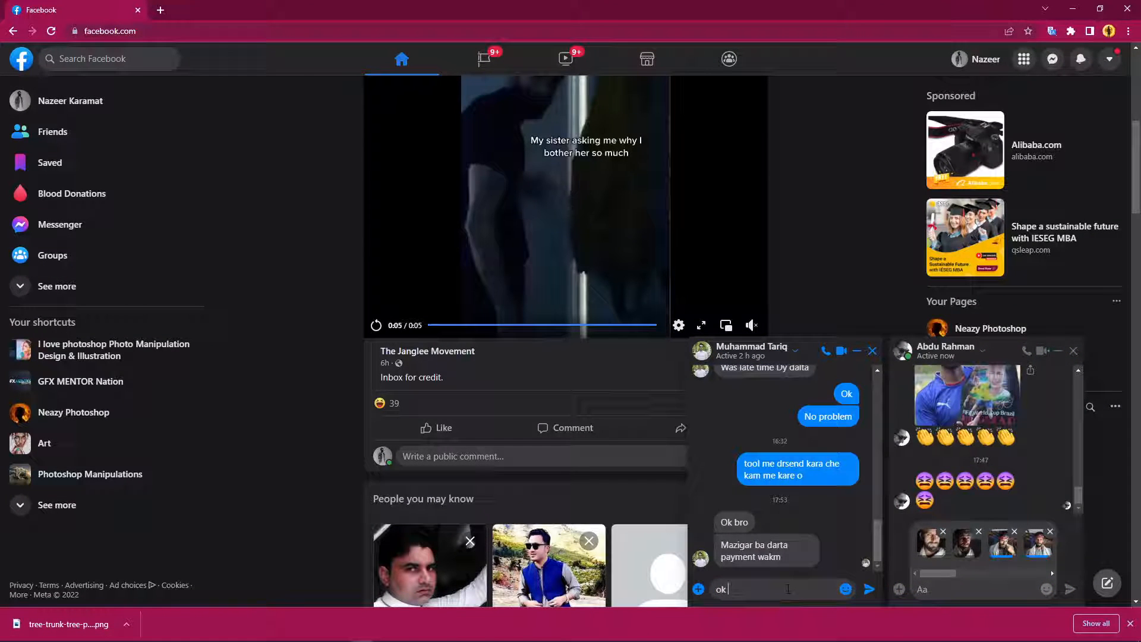
{"action": "key", "text": "Return"}
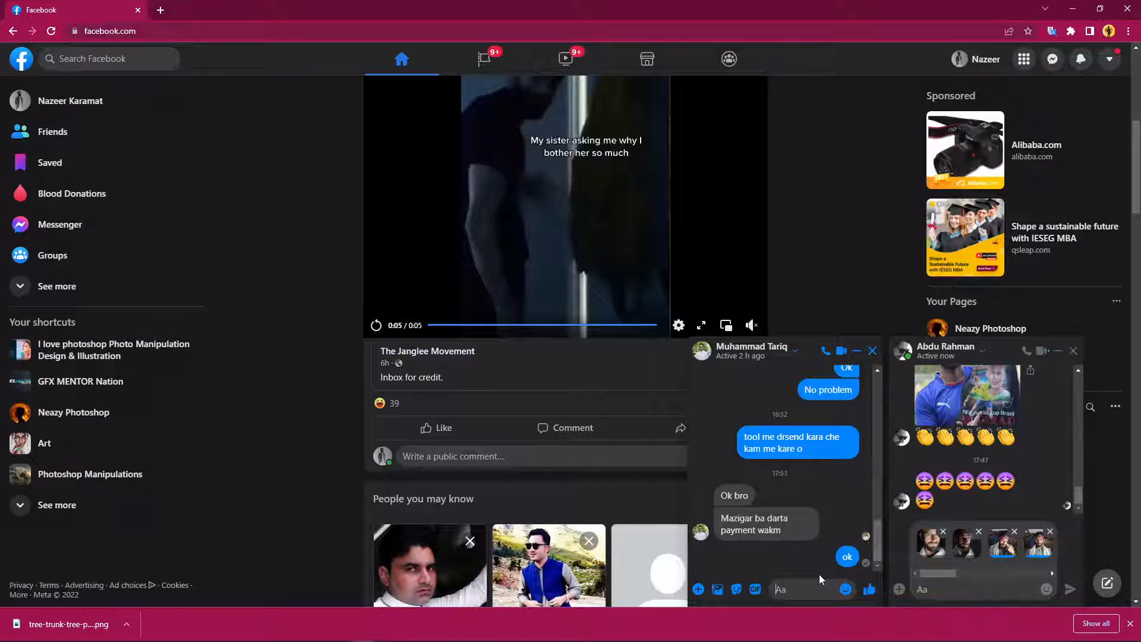
{"action": "left_click", "coordinate": [1080, 9]}
Step: Lower the brush hardness and paint black on the mask to remove the sky remnant along the rocky ground's upper edge
{"action": "right_click", "coordinate": [538, 393]}
{"action": "left_click_drag", "start_coordinate": [615, 454], "coordinate": [604, 453]}
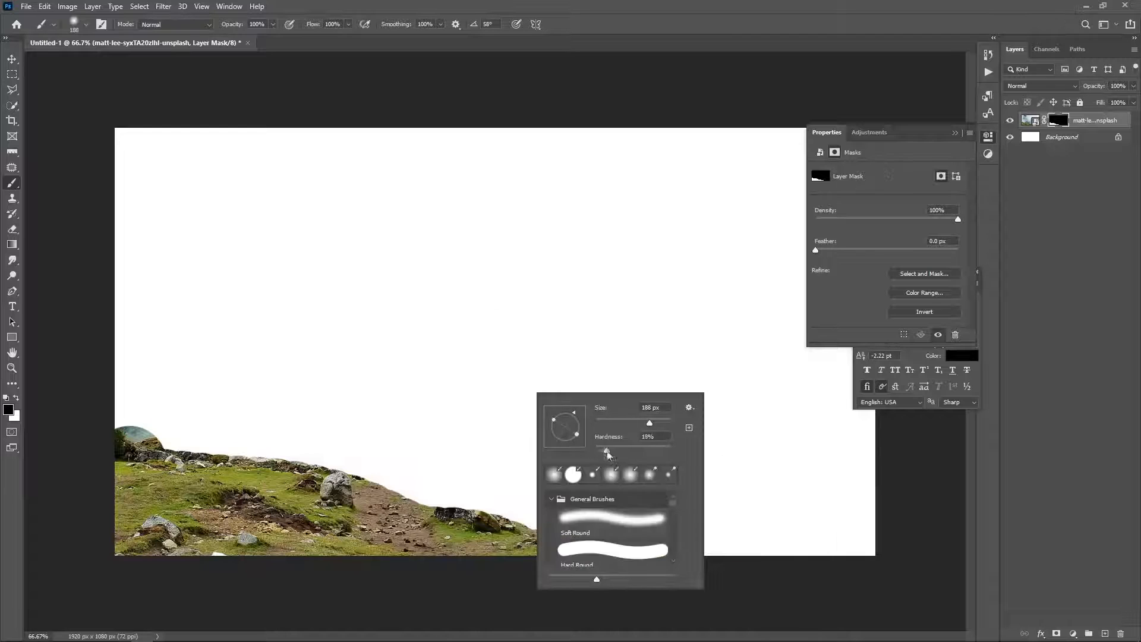
{"action": "left_click_drag", "start_coordinate": [143, 411], "coordinate": [173, 420]}
{"action": "right_click", "coordinate": [212, 400], "text": "alt"}
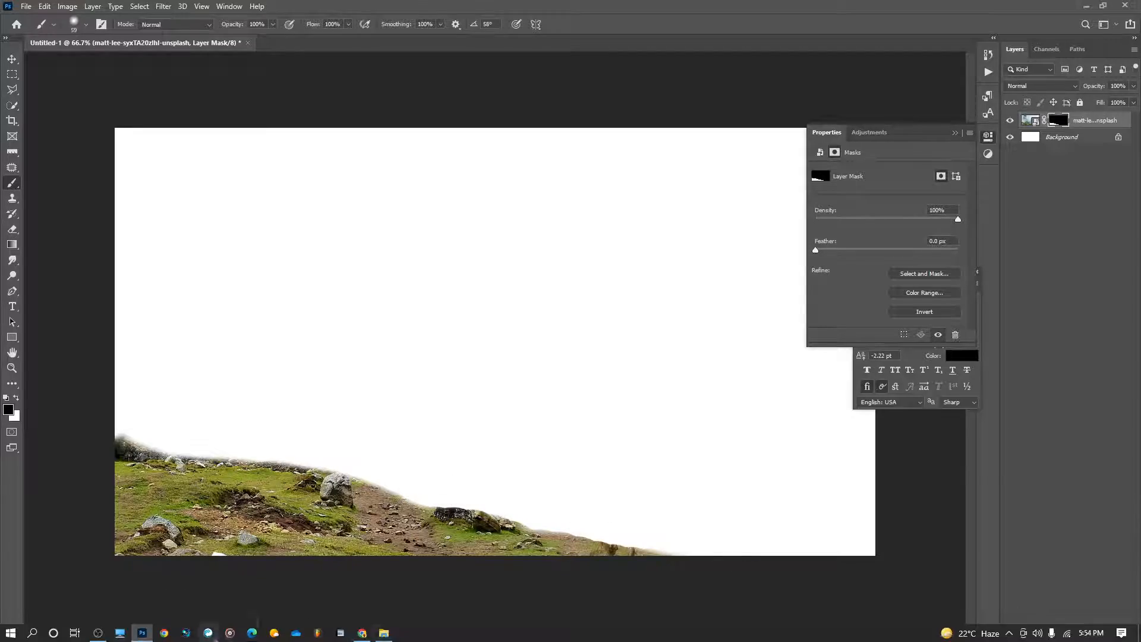
Step: Place the 689963 photo of the green hills and wooden cabin, scaling and positioning it over the right half of the canvas
{"action": "left_click", "coordinate": [117, 632]}
{"action": "left_click_drag", "start_coordinate": [741, 220], "coordinate": [333, 333]}
{"action": "left_click_drag", "start_coordinate": [587, 387], "coordinate": [597, 365]}
{"action": "left_click_drag", "start_coordinate": [885, 531], "coordinate": [583, 362]}
{"action": "mouse_move", "coordinate": [547, 282]}
{"action": "left_mouse_down"}
{"action": "mouse_move", "coordinate": [856, 360]}
{"action": "mouse_move", "coordinate": [843, 463]}
{"action": "left_mouse_up"}
{"action": "left_click_drag", "start_coordinate": [426, 291], "coordinate": [393, 271]}
{"action": "left_click_drag", "start_coordinate": [543, 391], "coordinate": [550, 398]}
{"action": "left_click", "coordinate": [568, 25]}
Step: Add a layer mask to the 689963 photo and paint away its upper sky and the part overlapping the rocky ground
{"action": "left_click", "coordinate": [1055, 634]}
{"action": "mouse_move", "coordinate": [455, 363]}
{"action": "left_mouse_down"}
{"action": "mouse_move", "coordinate": [472, 342]}
{"action": "mouse_move", "coordinate": [463, 286]}
{"action": "mouse_move", "coordinate": [419, 468]}
{"action": "mouse_move", "coordinate": [545, 604]}
{"action": "mouse_move", "coordinate": [512, 478]}
{"action": "mouse_move", "coordinate": [1001, 227]}
{"action": "left_mouse_up"}
{"action": "left_click", "coordinate": [508, 447]}
{"action": "key", "text": "x"}
{"action": "left_click_drag", "start_coordinate": [622, 540], "coordinate": [588, 561]}
{"action": "left_click_drag", "start_coordinate": [568, 502], "coordinate": [558, 490]}
{"action": "key", "text": "x"}
{"action": "mouse_move", "coordinate": [538, 549]}
{"action": "left_mouse_down"}
{"action": "mouse_move", "coordinate": [531, 578]}
{"action": "mouse_move", "coordinate": [431, 530]}
{"action": "mouse_move", "coordinate": [571, 529]}
{"action": "left_mouse_up"}
Step: Refine the green hills' mask with a soft brush, blending the meadow into the rocky path and clearing the sky near the centre
{"action": "key", "text": "x"}
{"action": "key", "text": "x"}
{"action": "left_click_drag", "start_coordinate": [396, 499], "coordinate": [389, 552]}
{"action": "mouse_move", "coordinate": [425, 481]}
{"action": "left_mouse_down"}
{"action": "mouse_move", "coordinate": [588, 502]}
{"action": "mouse_move", "coordinate": [380, 573]}
{"action": "left_mouse_up"}
{"action": "key", "text": "ctrl+z"}
{"action": "left_click_drag", "start_coordinate": [511, 505], "coordinate": [407, 538]}
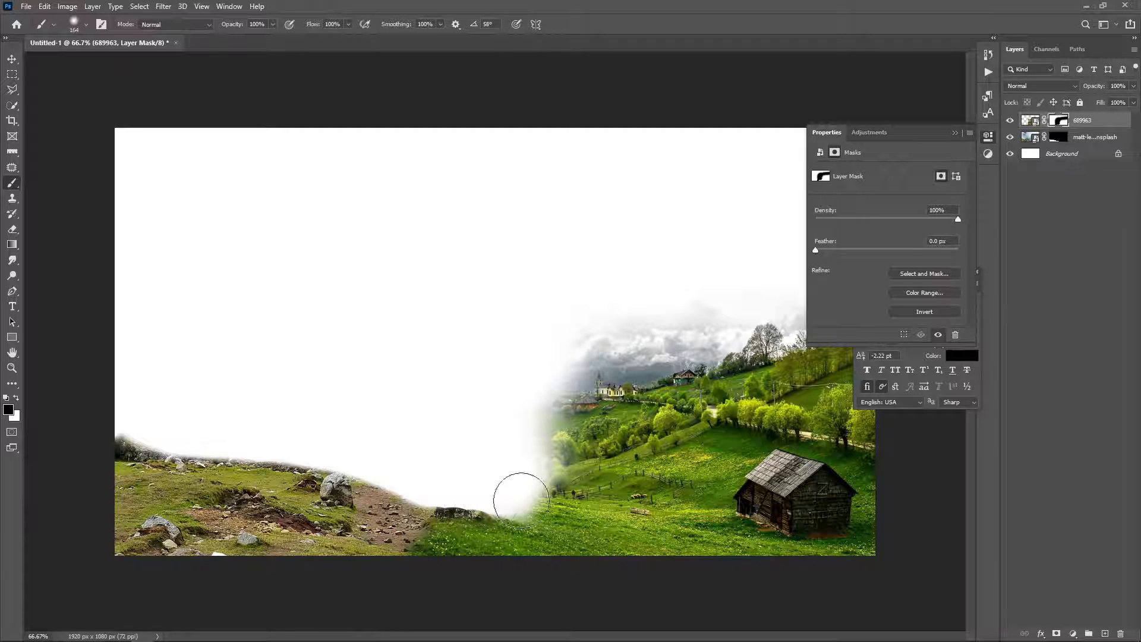
{"action": "mouse_move", "coordinate": [618, 383]}
{"action": "left_mouse_down"}
{"action": "mouse_move", "coordinate": [550, 393]}
{"action": "mouse_move", "coordinate": [617, 344]}
{"action": "mouse_move", "coordinate": [351, 350]}
{"action": "mouse_move", "coordinate": [283, 332]}
{"action": "left_mouse_up"}
Step: Place the mick-haupt unsplash barn photo, scale it down and move it between the rocky ground and the green hills
{"action": "left_click", "coordinate": [384, 634]}
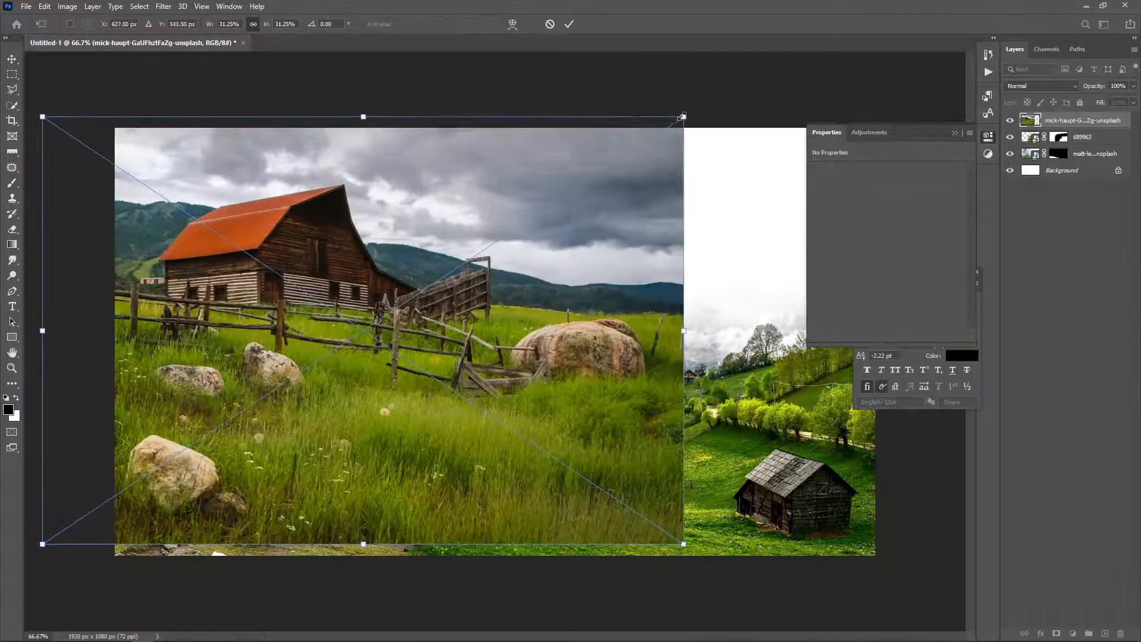
{"action": "left_click_drag", "start_coordinate": [683, 116], "coordinate": [354, 403]}
{"action": "mouse_move", "coordinate": [294, 431]}
{"action": "left_mouse_down"}
{"action": "mouse_move", "coordinate": [585, 470]}
{"action": "mouse_move", "coordinate": [593, 459]}
{"action": "left_mouse_up"}
{"action": "key", "text": "Return"}
{"action": "key", "text": "b"}
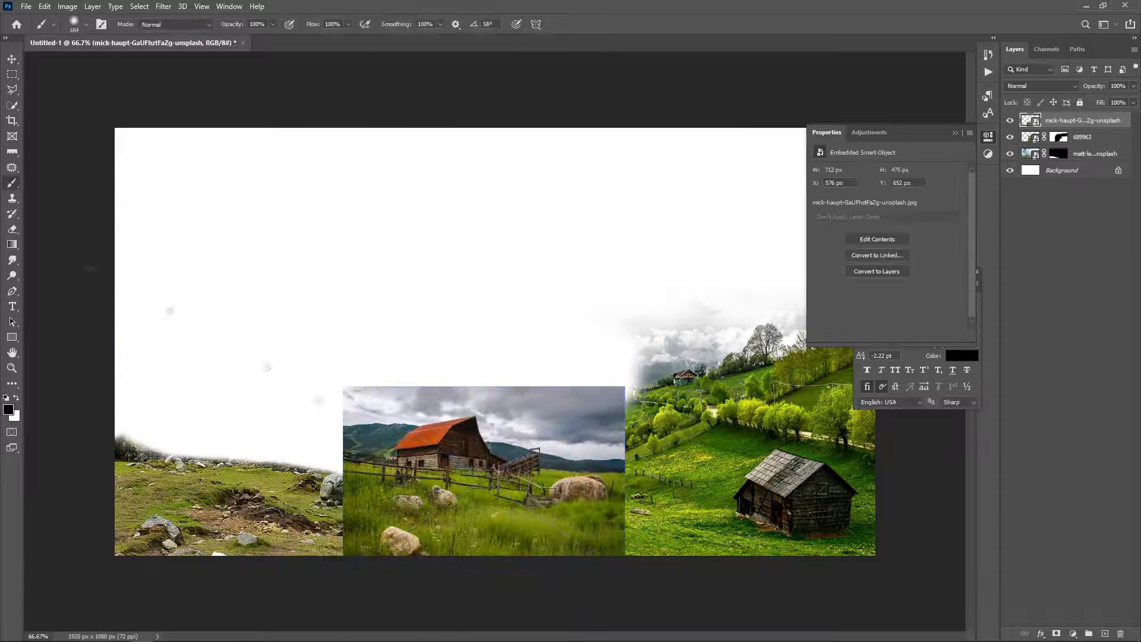
Step: Transform the barn photo again, raising it so its meadow lines up with the neighbouring ground
{"action": "key", "text": "ctrl+t"}
{"action": "left_click_drag", "start_coordinate": [577, 404], "coordinate": [566, 339]}
{"action": "left_click_drag", "start_coordinate": [647, 410], "coordinate": [642, 363]}
{"action": "left_click_drag", "start_coordinate": [570, 386], "coordinate": [593, 410]}
{"action": "left_click_drag", "start_coordinate": [676, 423], "coordinate": [675, 468]}
{"action": "left_click_drag", "start_coordinate": [508, 372], "coordinate": [513, 379]}
{"action": "key", "text": "Return"}
Step: Add a layer mask to the barn photo and paint its edges and upper sky away to blend it into the landscape
{"action": "left_click", "coordinate": [1056, 633]}
{"action": "mouse_move", "coordinate": [362, 516]}
{"action": "left_mouse_down"}
{"action": "mouse_move", "coordinate": [512, 539]}
{"action": "mouse_move", "coordinate": [606, 463]}
{"action": "mouse_move", "coordinate": [597, 368]}
{"action": "mouse_move", "coordinate": [618, 335]}
{"action": "mouse_move", "coordinate": [380, 356]}
{"action": "left_mouse_up"}
{"action": "mouse_move", "coordinate": [600, 351]}
{"action": "left_mouse_down"}
{"action": "mouse_move", "coordinate": [372, 464]}
{"action": "mouse_move", "coordinate": [516, 493]}
{"action": "mouse_move", "coordinate": [368, 416]}
{"action": "left_mouse_up"}
{"action": "key", "text": "x"}
{"action": "mouse_move", "coordinate": [422, 421]}
{"action": "left_mouse_down"}
{"action": "mouse_move", "coordinate": [433, 451]}
{"action": "mouse_move", "coordinate": [535, 505]}
{"action": "mouse_move", "coordinate": [380, 469]}
{"action": "mouse_move", "coordinate": [510, 517]}
{"action": "mouse_move", "coordinate": [594, 514]}
{"action": "mouse_move", "coordinate": [541, 475]}
{"action": "left_mouse_up"}
{"action": "key", "text": "x"}
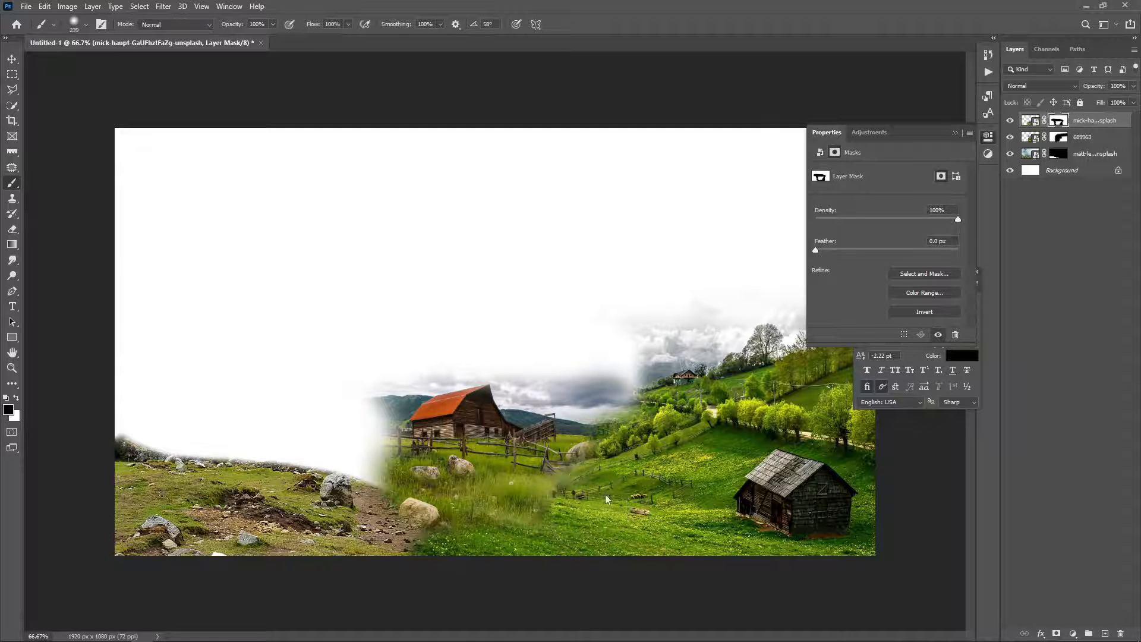
Step: Place the nirzar-pangarkar unsplash castle photo and position it so the castle sits above the rocky ground
{"action": "left_click", "coordinate": [330, 634]}
{"action": "left_click_drag", "start_coordinate": [810, 324], "coordinate": [344, 357]}
{"action": "left_click_drag", "start_coordinate": [489, 373], "coordinate": [416, 379]}
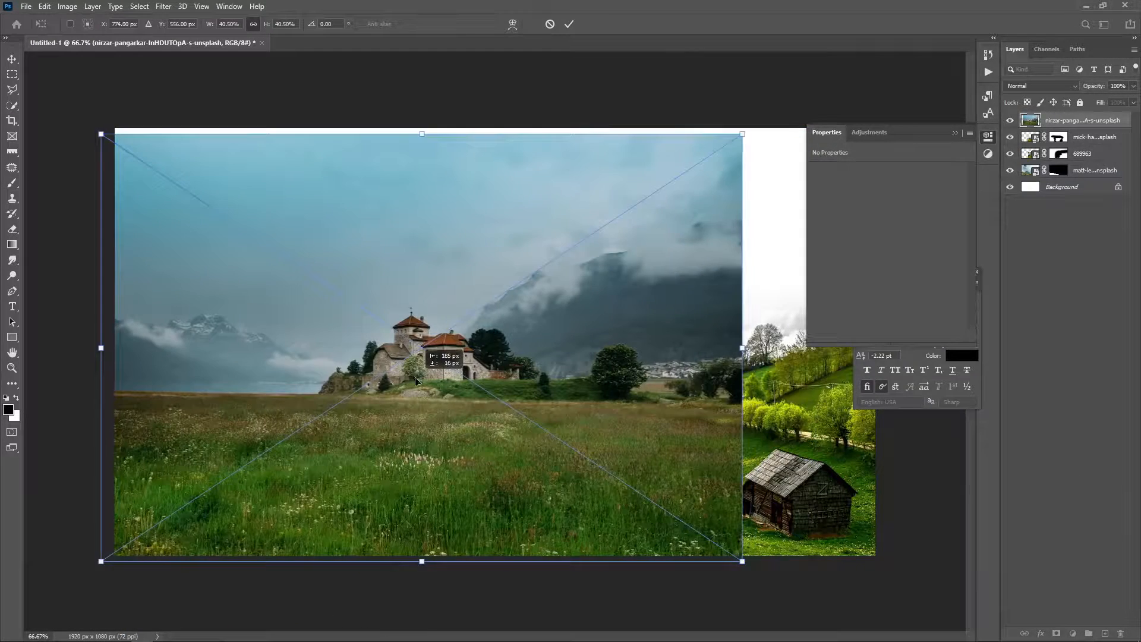
{"action": "mouse_move", "coordinate": [452, 420]}
{"action": "left_mouse_down"}
{"action": "mouse_move", "coordinate": [310, 462]}
{"action": "mouse_move", "coordinate": [379, 465]}
{"action": "left_mouse_up"}
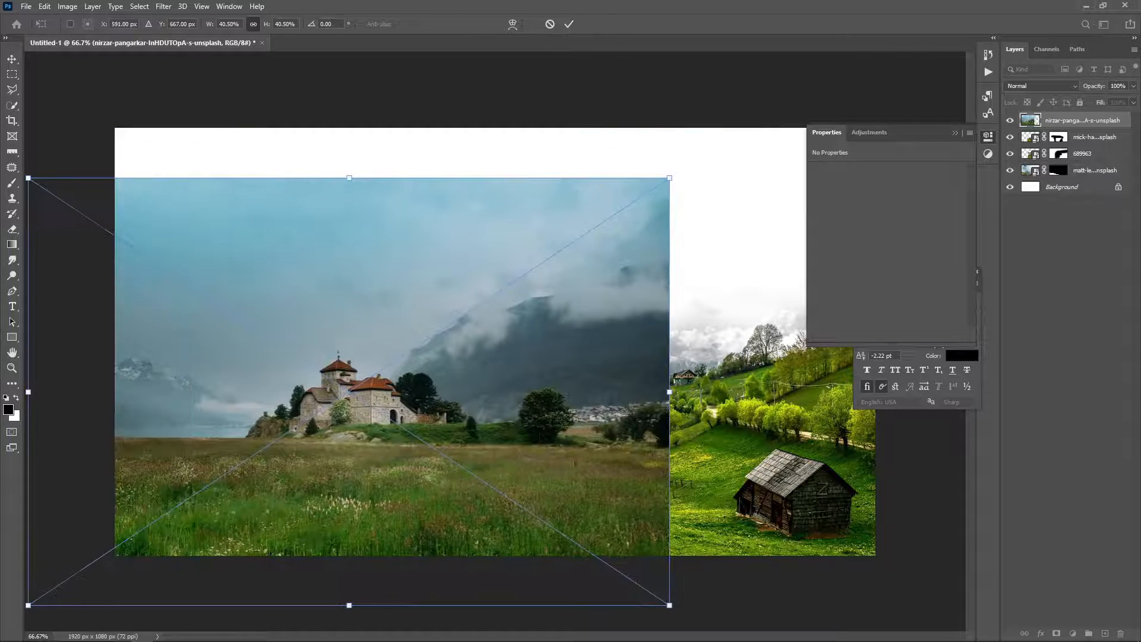
{"action": "left_click", "coordinate": [569, 25]}
Step: Add a layer mask to the castle photo and paint out its meadow, mountains and sky, keeping the castle and nearby trees
{"action": "left_click", "coordinate": [1056, 634]}
{"action": "mouse_move", "coordinate": [138, 470]}
{"action": "left_mouse_down"}
{"action": "mouse_move", "coordinate": [636, 505]}
{"action": "mouse_move", "coordinate": [143, 461]}
{"action": "left_mouse_up"}
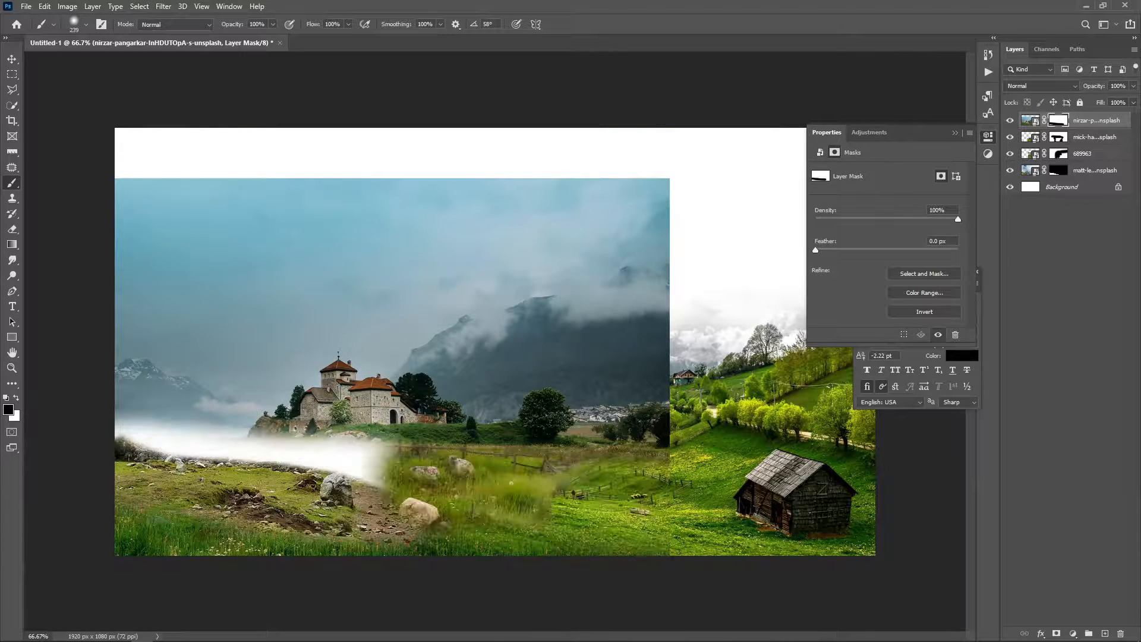
{"action": "left_click_drag", "start_coordinate": [630, 496], "coordinate": [606, 455]}
{"action": "left_click_drag", "start_coordinate": [487, 410], "coordinate": [662, 222]}
{"action": "left_click_drag", "start_coordinate": [655, 485], "coordinate": [677, 485]}
{"action": "left_click_drag", "start_coordinate": [641, 308], "coordinate": [606, 363]}
{"action": "mouse_move", "coordinate": [553, 321]}
{"action": "left_mouse_down"}
{"action": "mouse_move", "coordinate": [496, 339]}
{"action": "mouse_move", "coordinate": [464, 213]}
{"action": "left_mouse_up"}
{"action": "mouse_move", "coordinate": [36, 226]}
{"action": "left_mouse_down"}
{"action": "mouse_move", "coordinate": [327, 274]}
{"action": "mouse_move", "coordinate": [145, 342]}
{"action": "mouse_move", "coordinate": [356, 312]}
{"action": "left_mouse_up"}
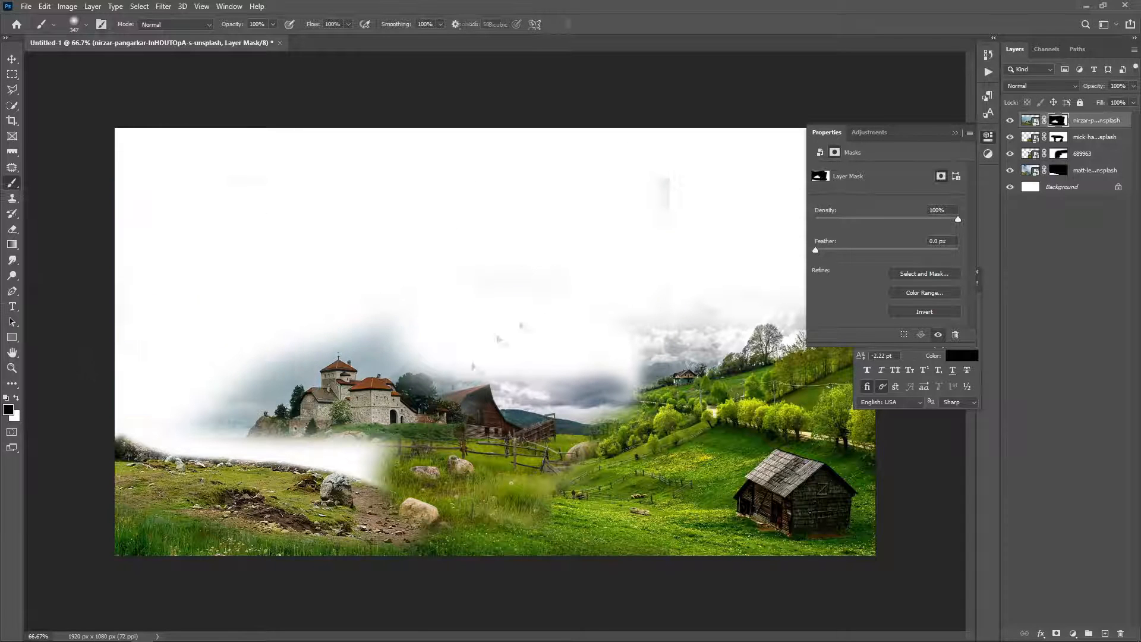
Step: Move the castle down onto the rocky ground's edge and rotate it by about 1.9°
{"action": "key", "text": "ctrl+t"}
{"action": "mouse_move", "coordinate": [373, 422]}
{"action": "left_mouse_down"}
{"action": "mouse_move", "coordinate": [301, 448]}
{"action": "mouse_move", "coordinate": [212, 449]}
{"action": "mouse_move", "coordinate": [319, 456]}
{"action": "left_mouse_up"}
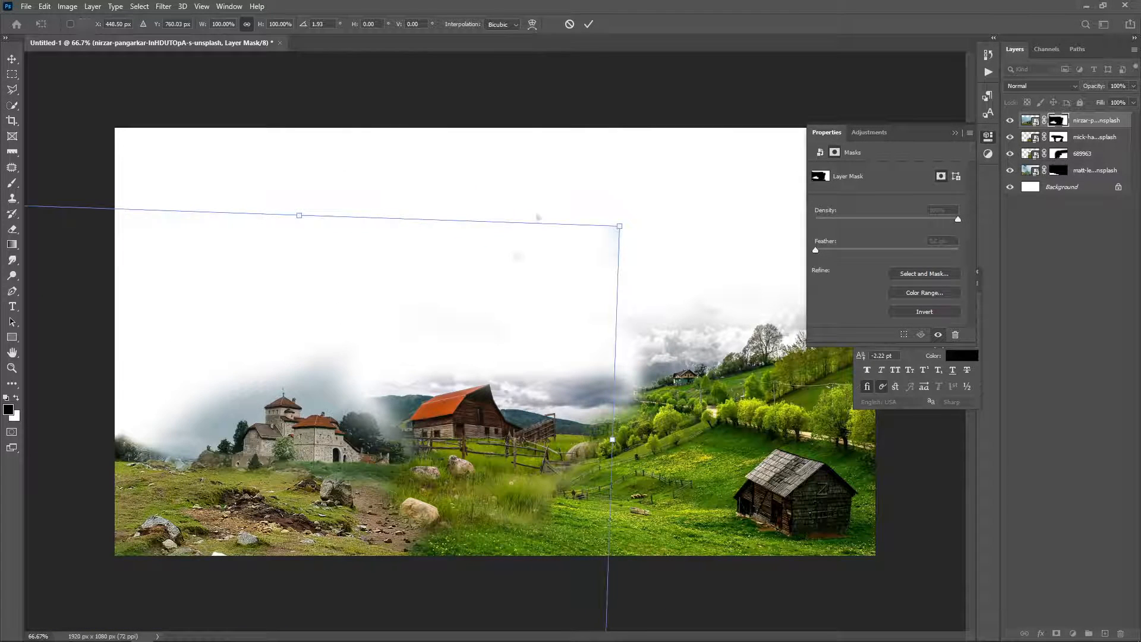
{"action": "key", "text": "Return"}
Step: Refine the castle's mask around its sky and foreground, and paint out the remaining sky above the barn on its mask
{"action": "key", "text": "b"}
{"action": "mouse_move", "coordinate": [238, 331]}
{"action": "left_mouse_down"}
{"action": "mouse_move", "coordinate": [346, 529]}
{"action": "mouse_move", "coordinate": [318, 541]}
{"action": "left_mouse_up"}
{"action": "key", "text": "x"}
{"action": "left_click_drag", "start_coordinate": [402, 524], "coordinate": [365, 524]}
{"action": "left_click_drag", "start_coordinate": [355, 484], "coordinate": [369, 511]}
{"action": "left_click", "coordinate": [1057, 137]}
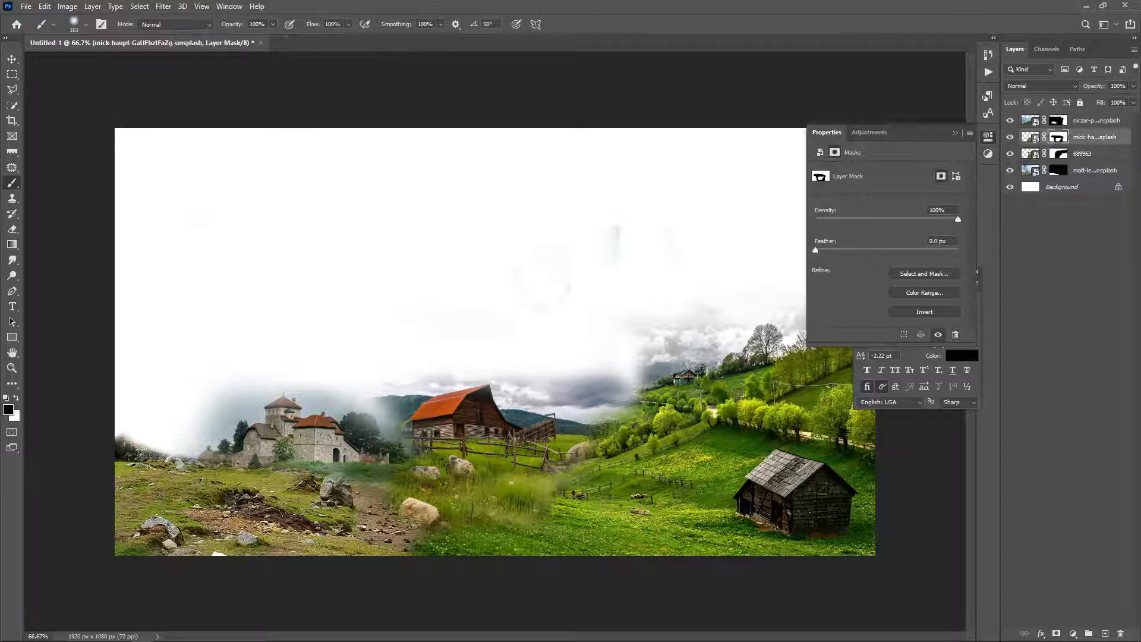
{"action": "left_click_drag", "start_coordinate": [406, 382], "coordinate": [615, 381]}
Step: Place the jandira-sonnendeck unsplash field photo and move its layer directly above the Background layer
{"action": "left_click", "coordinate": [385, 631]}
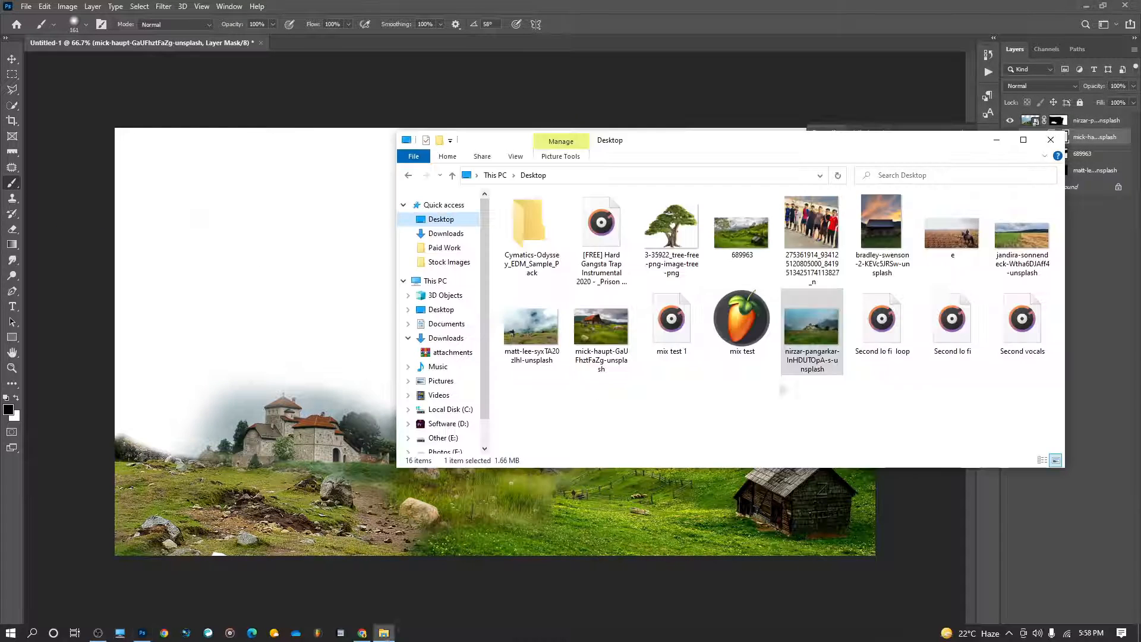
{"action": "left_click_drag", "start_coordinate": [1022, 236], "coordinate": [526, 496]}
{"action": "left_click_drag", "start_coordinate": [526, 439], "coordinate": [520, 544]}
{"action": "left_click", "coordinate": [569, 23]}
{"action": "left_click_drag", "start_coordinate": [1081, 137], "coordinate": [1081, 190]}
Step: Enlarge the field photo and reposition it so its cloudy sky and distant hills lie behind the castle and barn
{"action": "key", "text": "ctrl+t"}
{"action": "left_click_drag", "start_coordinate": [110, 267], "coordinate": [76, 242]}
{"action": "left_click_drag", "start_coordinate": [332, 344], "coordinate": [263, 391]}
{"action": "left_click", "coordinate": [568, 27]}
Step: Touch up the masks of the rocky ground, barn and castle layers to blend their edges into the field photo behind
{"action": "left_click", "coordinate": [1058, 170]}
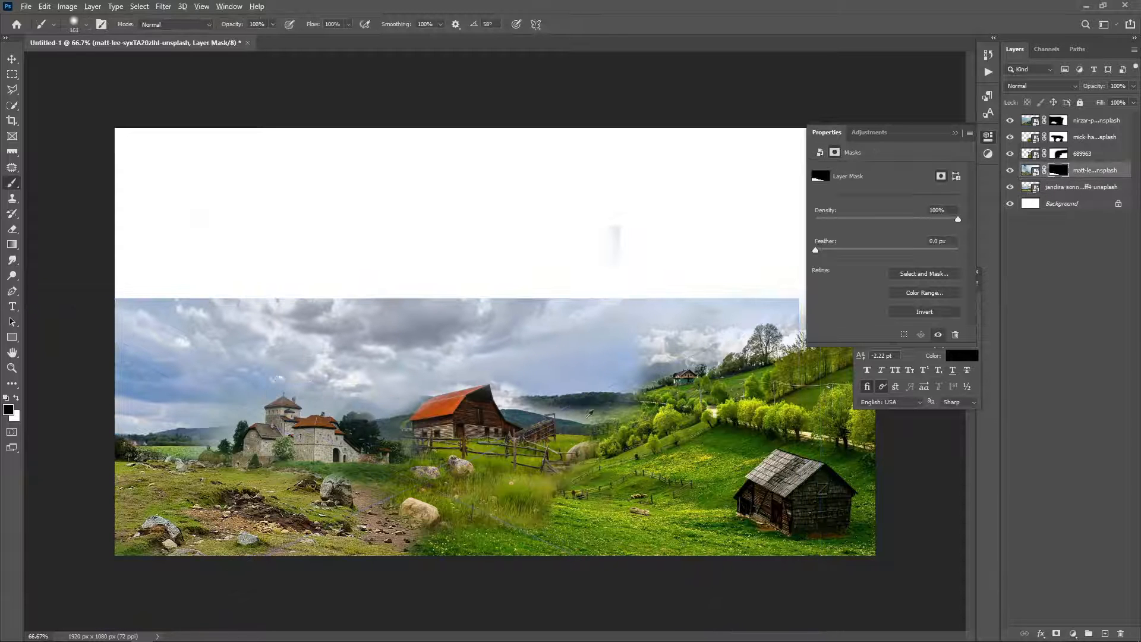
{"action": "left_click", "coordinate": [1059, 139]}
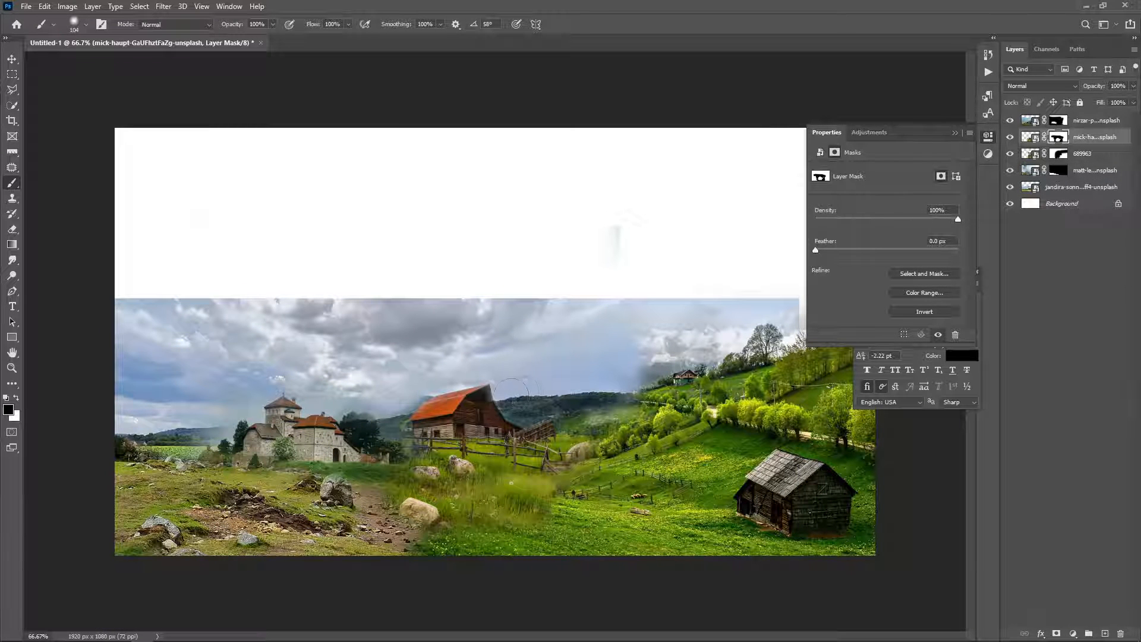
{"action": "left_click", "coordinate": [1058, 171]}
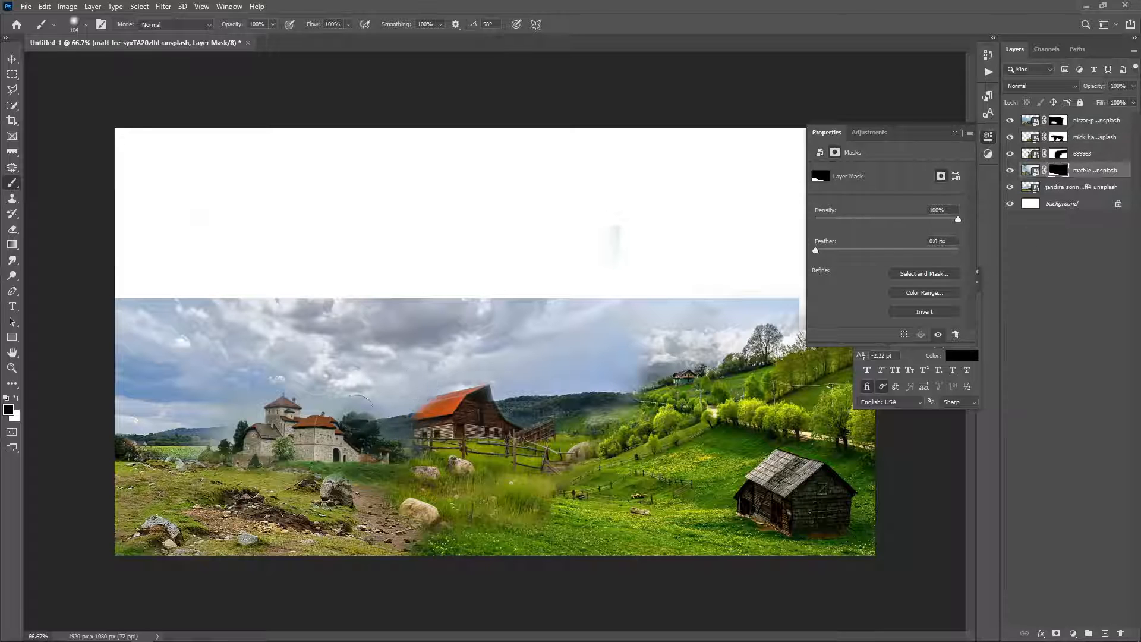
{"action": "left_click", "coordinate": [1058, 121]}
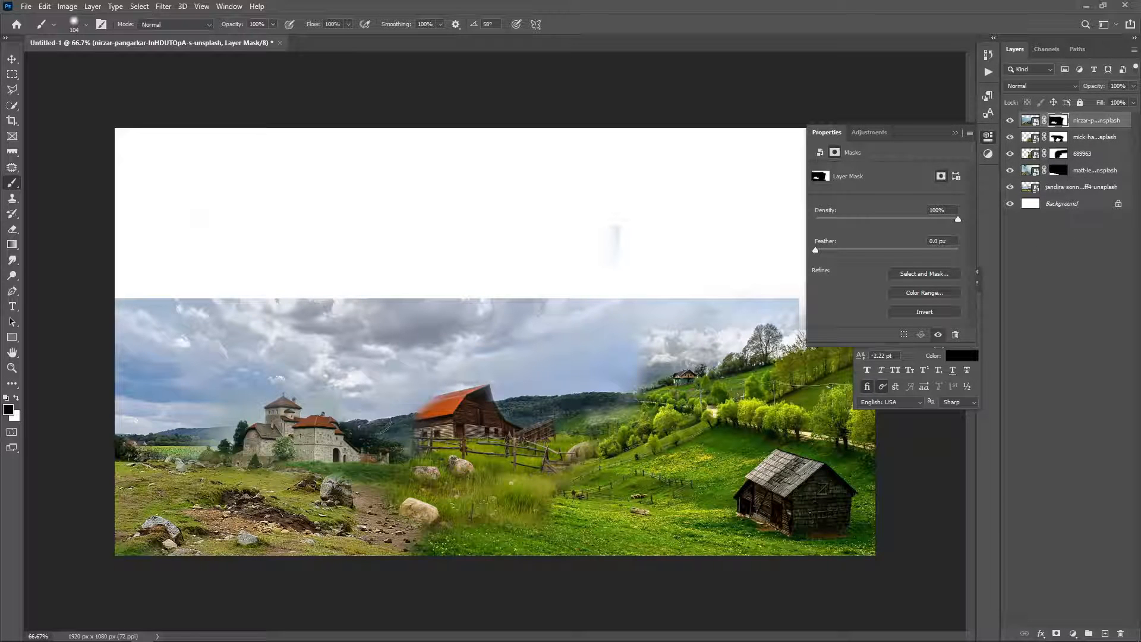
{"action": "left_click_drag", "start_coordinate": [676, 408], "coordinate": [734, 408]}
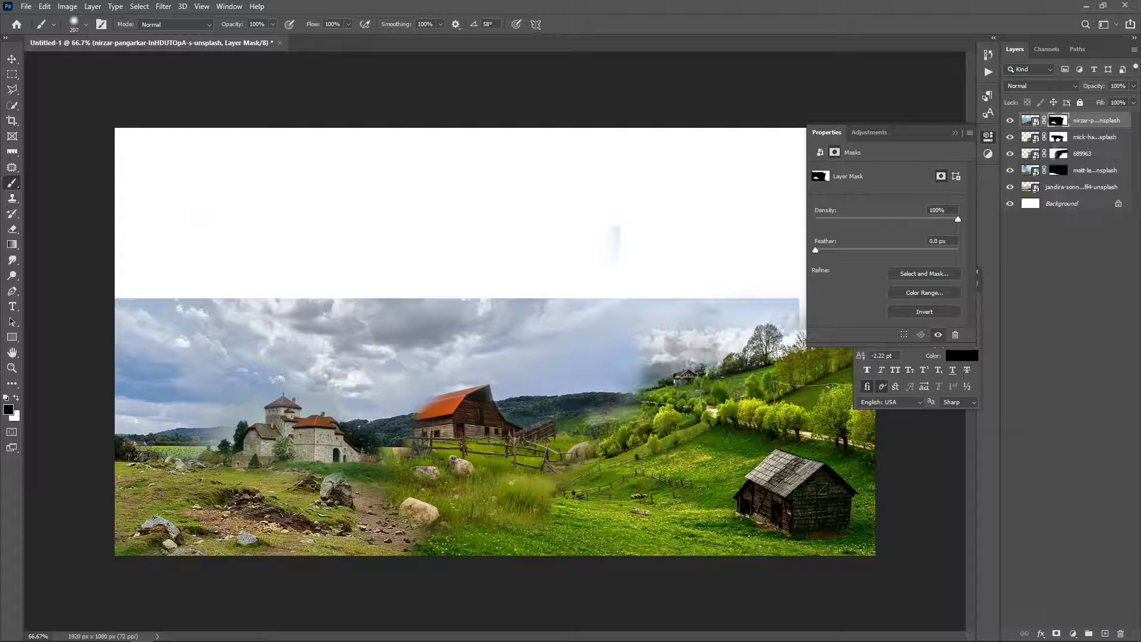
Step: Paint out the sky and hard edge left of the green hills on the 689963 layer's mask
{"action": "left_click", "coordinate": [1057, 171]}
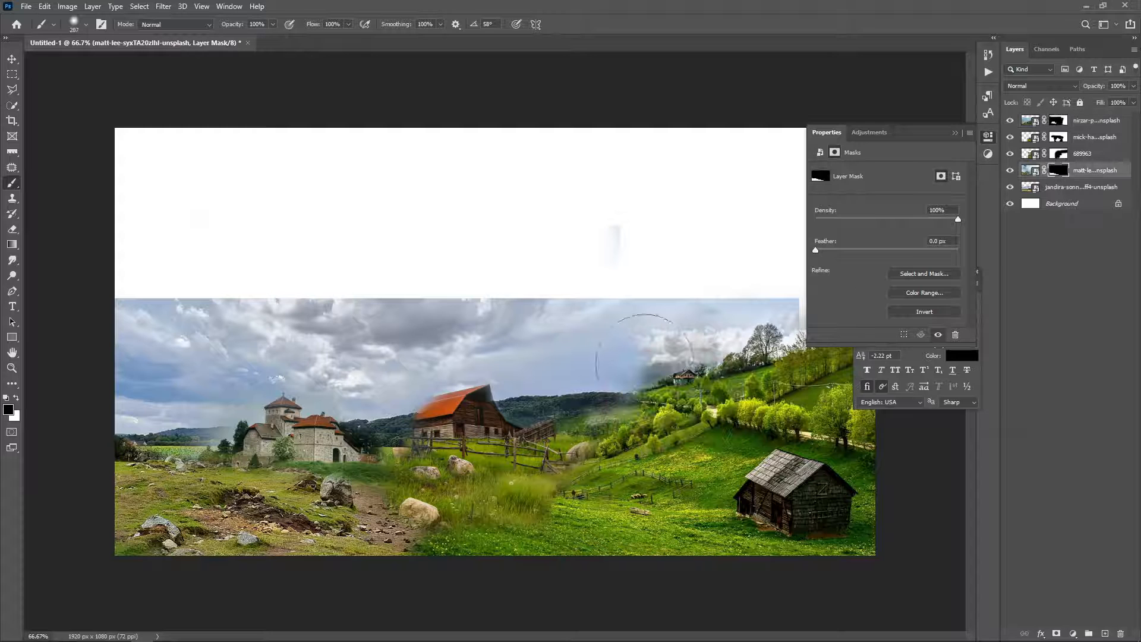
{"action": "left_click", "coordinate": [1058, 153]}
{"action": "mouse_move", "coordinate": [694, 345]}
{"action": "left_mouse_down"}
{"action": "mouse_move", "coordinate": [779, 357]}
{"action": "mouse_move", "coordinate": [710, 392]}
{"action": "mouse_move", "coordinate": [713, 402]}
{"action": "mouse_move", "coordinate": [655, 402]}
{"action": "left_mouse_up"}
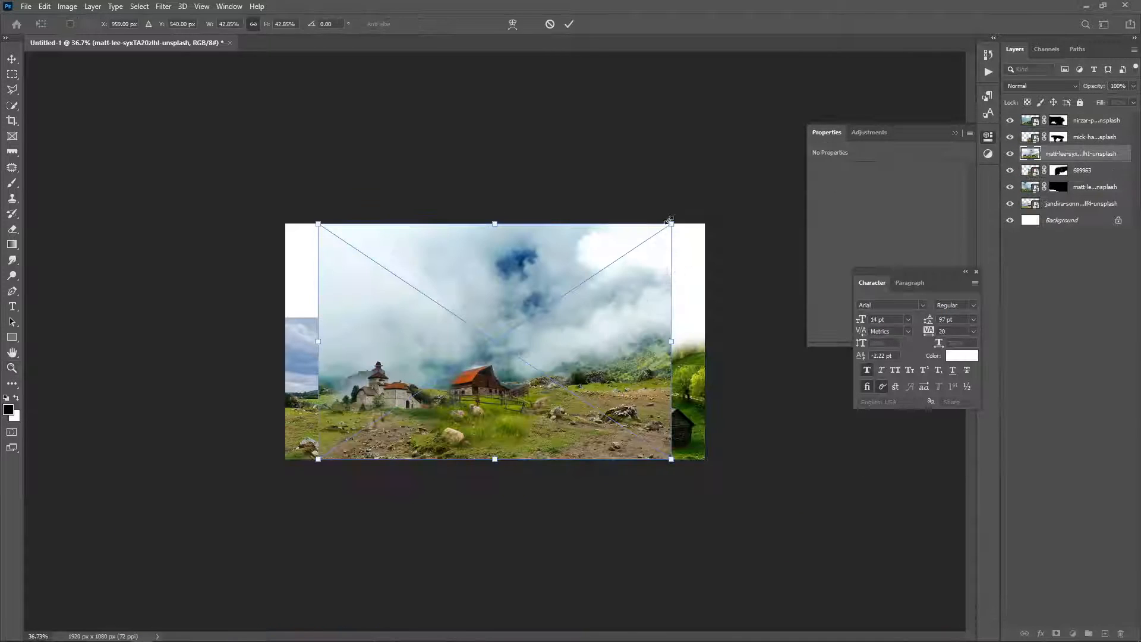
Step: Place the matt-lee photo again, enlarge it to cover the canvas, and move its layer below the masked rocky ground layer
{"action": "left_click_drag", "start_coordinate": [669, 221], "coordinate": [789, 141]}
{"action": "left_click_drag", "start_coordinate": [634, 315], "coordinate": [575, 349]}
{"action": "left_click", "coordinate": [568, 25]}
{"action": "left_click_drag", "start_coordinate": [1086, 158], "coordinate": [1087, 182]}
Step: Add an inverted layer mask to the second matt-lee photo and paint its cloudy sky into the upper part of the scene
{"action": "left_click", "coordinate": [1056, 634]}
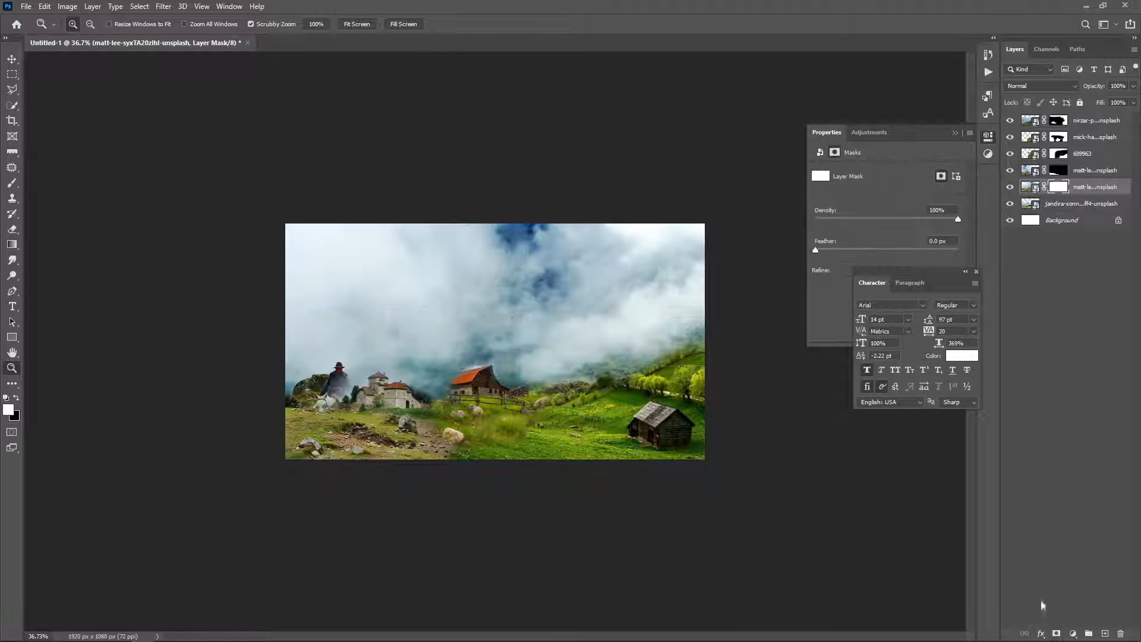
{"action": "key", "text": "ctrl+i"}
{"action": "key", "text": "b"}
{"action": "mouse_move", "coordinate": [293, 254]}
{"action": "left_mouse_down"}
{"action": "mouse_move", "coordinate": [747, 262]}
{"action": "mouse_move", "coordinate": [279, 305]}
{"action": "left_mouse_up"}
Step: Refine the mick-haupt layer's mask around the barn, fence and surrounding grass, alternating between hiding and revealing strokes
{"action": "left_click", "coordinate": [11, 368]}
{"action": "left_click_drag", "start_coordinate": [575, 427], "coordinate": [660, 492]}
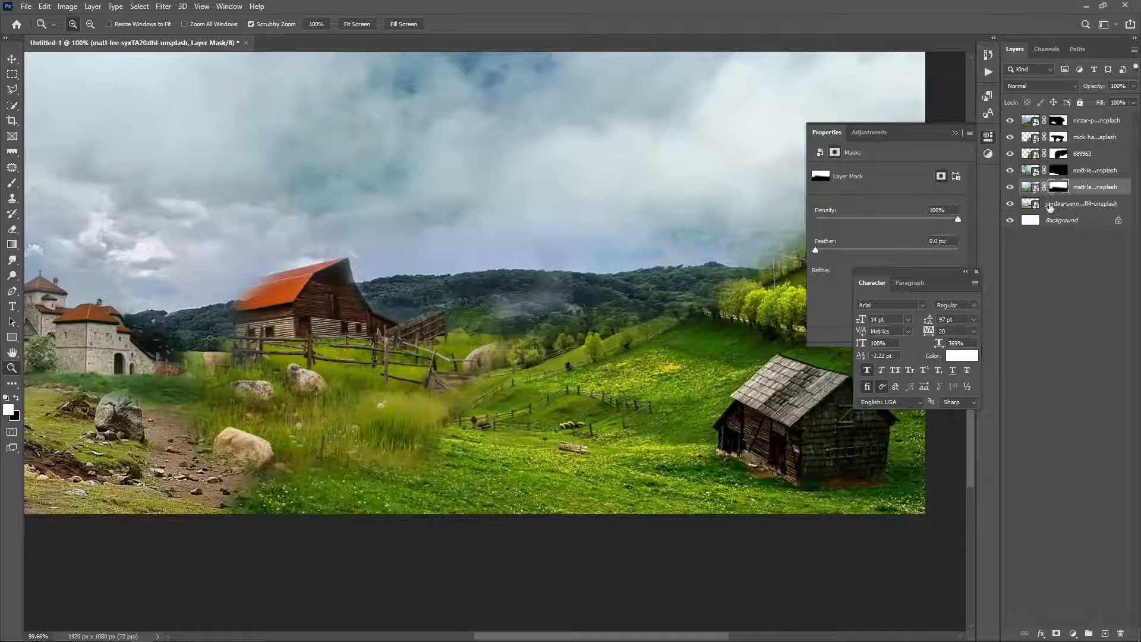
{"action": "left_click", "coordinate": [1057, 170]}
{"action": "key", "text": "b"}
{"action": "left_click", "coordinate": [1058, 137]}
{"action": "left_click", "coordinate": [502, 318]}
{"action": "left_click_drag", "start_coordinate": [510, 364], "coordinate": [444, 363]}
{"action": "key", "text": "x"}
{"action": "left_click_drag", "start_coordinate": [443, 328], "coordinate": [479, 367]}
{"action": "left_click", "coordinate": [467, 372]}
{"action": "left_click_drag", "start_coordinate": [404, 454], "coordinate": [381, 464]}
Step: Clean up the edge of the barn's red roof on its layer mask with a small brush
{"action": "left_click", "coordinate": [11, 367]}
{"action": "mouse_move", "coordinate": [463, 410]}
{"action": "left_mouse_down"}
{"action": "mouse_move", "coordinate": [434, 410]}
{"action": "mouse_move", "coordinate": [488, 410]}
{"action": "mouse_move", "coordinate": [409, 423]}
{"action": "mouse_move", "coordinate": [422, 420]}
{"action": "left_mouse_up"}
{"action": "left_click", "coordinate": [12, 183]}
{"action": "key", "text": "x"}
{"action": "right_click", "coordinate": [451, 417]}
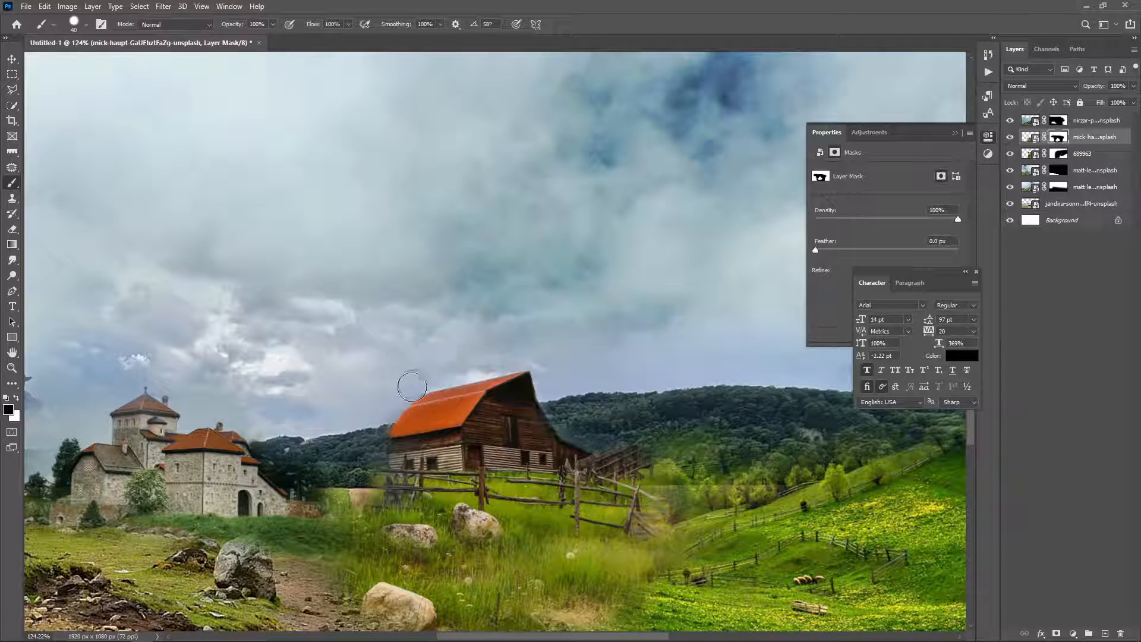
Step: Review the whole composition by toggling the visibility of the castle layer and the background field layer
{"action": "key", "text": "z"}
{"action": "right_click", "coordinate": [172, 380]}
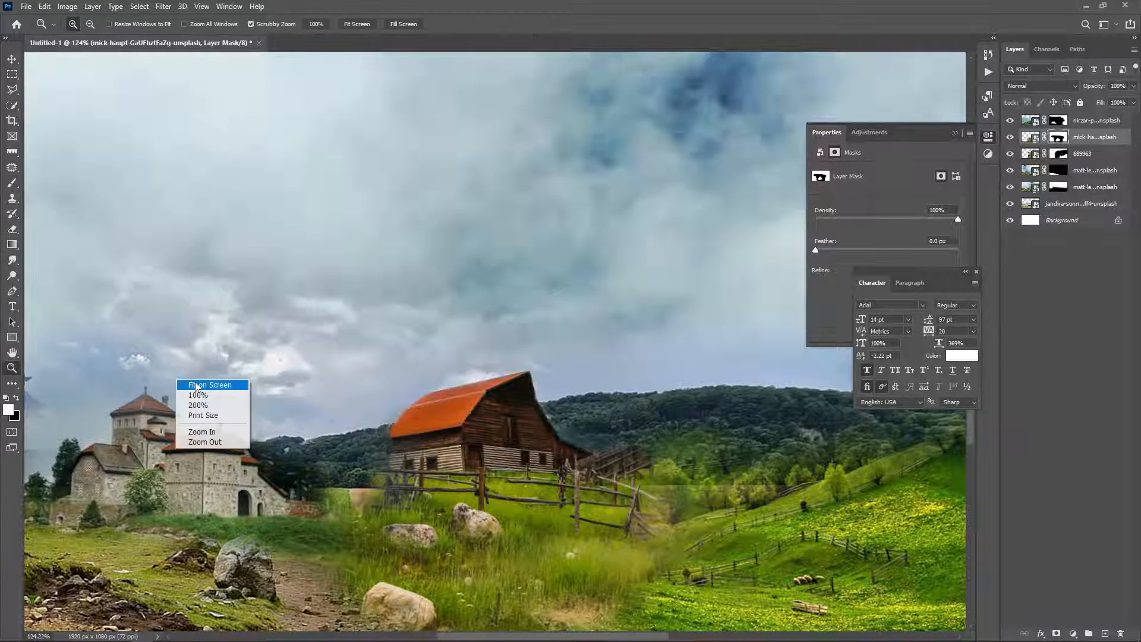
{"action": "left_click", "coordinate": [212, 418]}
{"action": "left_click", "coordinate": [1009, 121]}
{"action": "left_click", "coordinate": [1009, 120]}
{"action": "left_click", "coordinate": [1009, 120]}
{"action": "left_click", "coordinate": [1010, 120]}
{"action": "left_click", "coordinate": [1010, 203]}
{"action": "left_click", "coordinate": [1010, 203]}
Step: Paint out the leftover rider and rock above the castle's left side on the cloudy sky layer's mask
{"action": "key", "text": "b"}
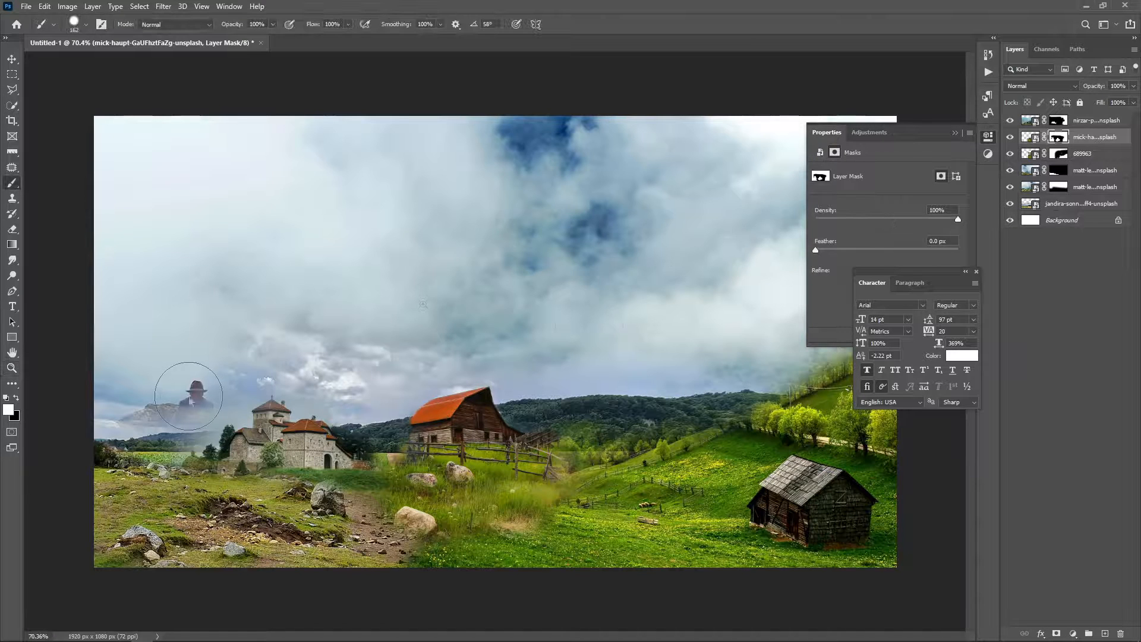
{"action": "left_click", "coordinate": [1058, 186]}
{"action": "left_click", "coordinate": [1010, 187]}
{"action": "left_click", "coordinate": [1009, 187]}
{"action": "left_click", "coordinate": [185, 396]}
{"action": "key", "text": "x"}
{"action": "left_click_drag", "start_coordinate": [168, 401], "coordinate": [204, 407]}
{"action": "right_click", "coordinate": [209, 400]}
{"action": "left_click_drag", "start_coordinate": [333, 460], "coordinate": [274, 460]}
{"action": "mouse_move", "coordinate": [193, 416]}
{"action": "left_mouse_down"}
{"action": "mouse_move", "coordinate": [161, 381]}
{"action": "mouse_move", "coordinate": [270, 352]}
{"action": "mouse_move", "coordinate": [102, 397]}
{"action": "left_mouse_up"}
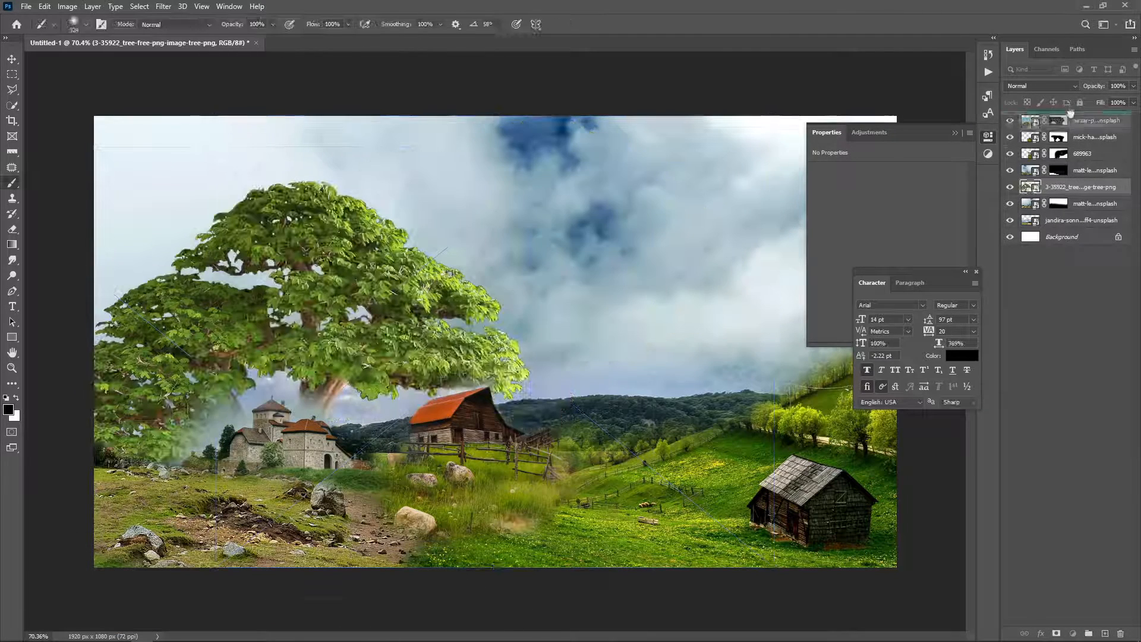
Step: Bring the tree layer to the top of the stack and transform it to stand in the foreground along the scene's left edge
{"action": "left_click_drag", "start_coordinate": [1070, 113], "coordinate": [1070, 114]}
{"action": "key", "text": "ctrl+t"}
{"action": "left_click_drag", "start_coordinate": [530, 178], "coordinate": [404, 171]}
{"action": "mouse_move", "coordinate": [268, 343]}
{"action": "left_mouse_down"}
{"action": "mouse_move", "coordinate": [266, 362]}
{"action": "mouse_move", "coordinate": [274, 355]}
{"action": "left_mouse_up"}
{"action": "left_click_drag", "start_coordinate": [404, 185], "coordinate": [493, 113]}
{"action": "left_click_drag", "start_coordinate": [364, 288], "coordinate": [271, 294]}
{"action": "left_click", "coordinate": [569, 25]}
Step: Add a new layer beneath the tree and paint a soft black shadow under its roots with a 267 px brush at 48% opacity
{"action": "left_click", "coordinate": [1104, 633]}
{"action": "left_click_drag", "start_coordinate": [1084, 122], "coordinate": [1084, 144]}
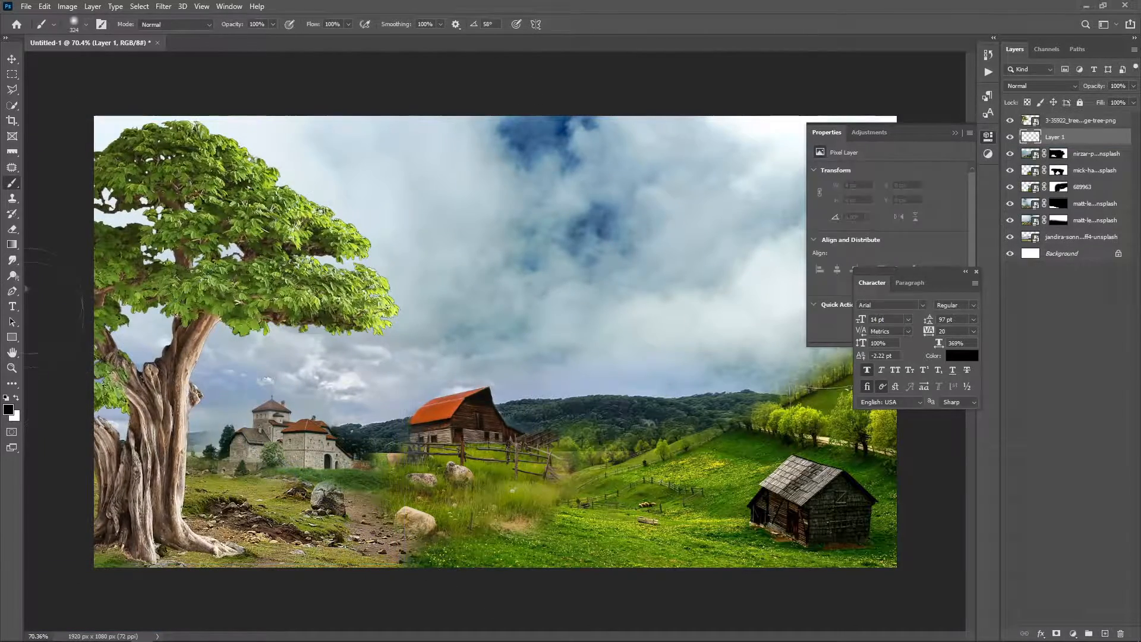
{"action": "right_click", "coordinate": [338, 434]}
{"action": "key", "text": "bracketleft"}
{"action": "key", "text": "bracketleft"}
{"action": "left_click_drag", "start_coordinate": [173, 562], "coordinate": [196, 554]}
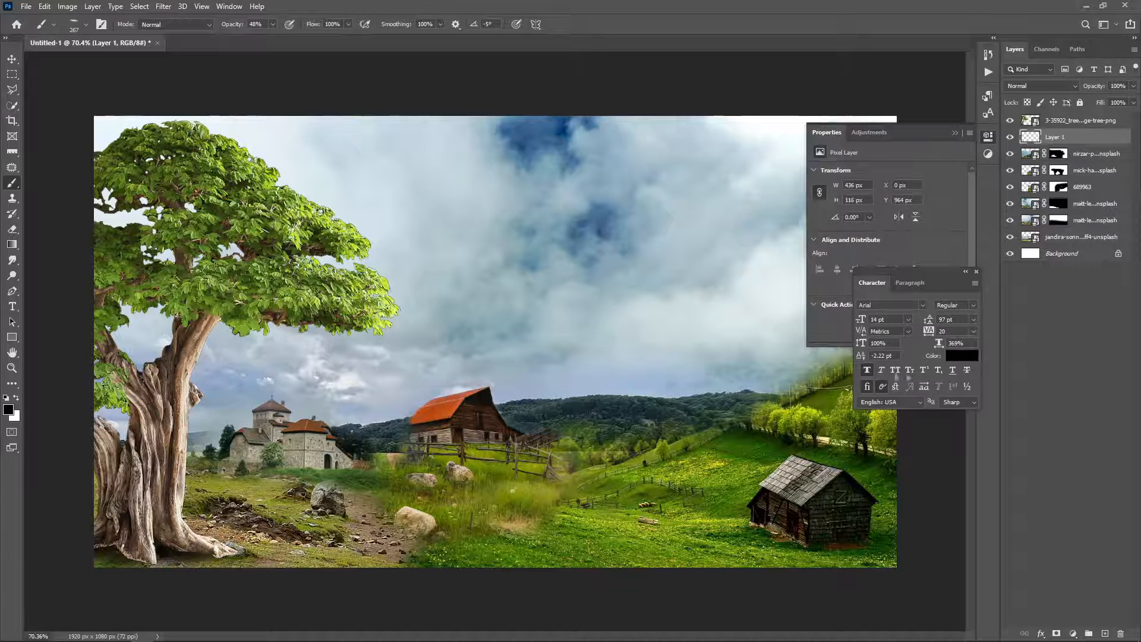
Step: Add layer masks to the shadow layer and the tree layer
{"action": "left_click", "coordinate": [1056, 634]}
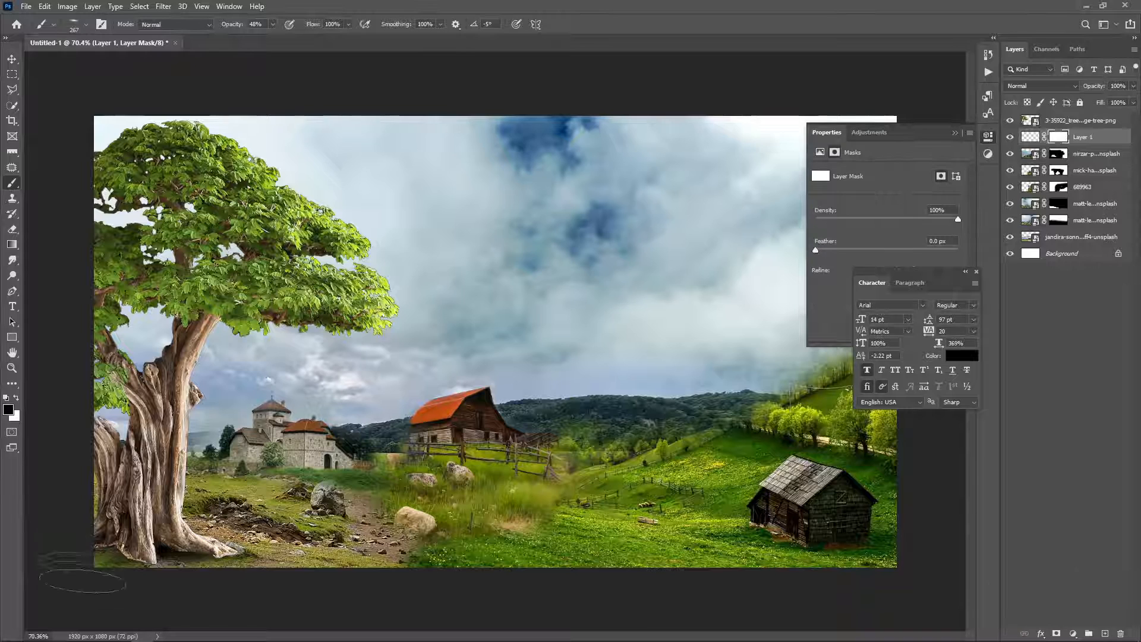
{"action": "left_click", "coordinate": [1062, 123]}
{"action": "left_click", "coordinate": [1056, 634]}
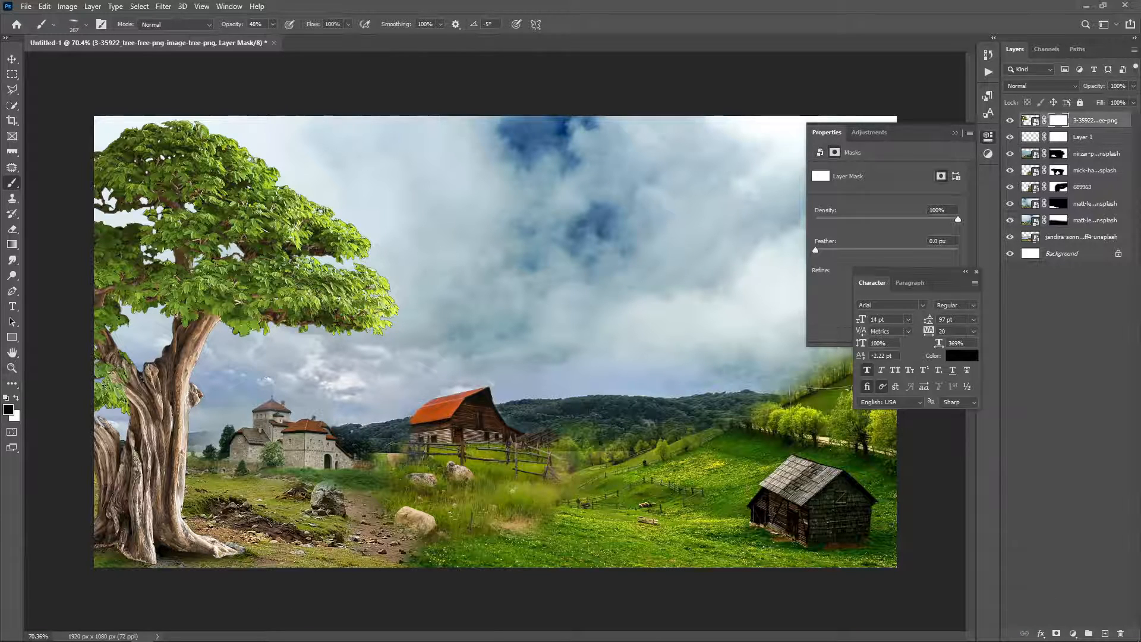
Step: Choose the textured Brush 2 and blend the tree's roots into the ground on its mask at 56% opacity
{"action": "right_click", "coordinate": [566, 406]}
{"action": "scroll", "coordinate": [643, 539], "scroll_direction": "down", "scroll_amount": 5}
{"action": "scroll", "coordinate": [643, 541], "scroll_direction": "down", "scroll_amount": 5}
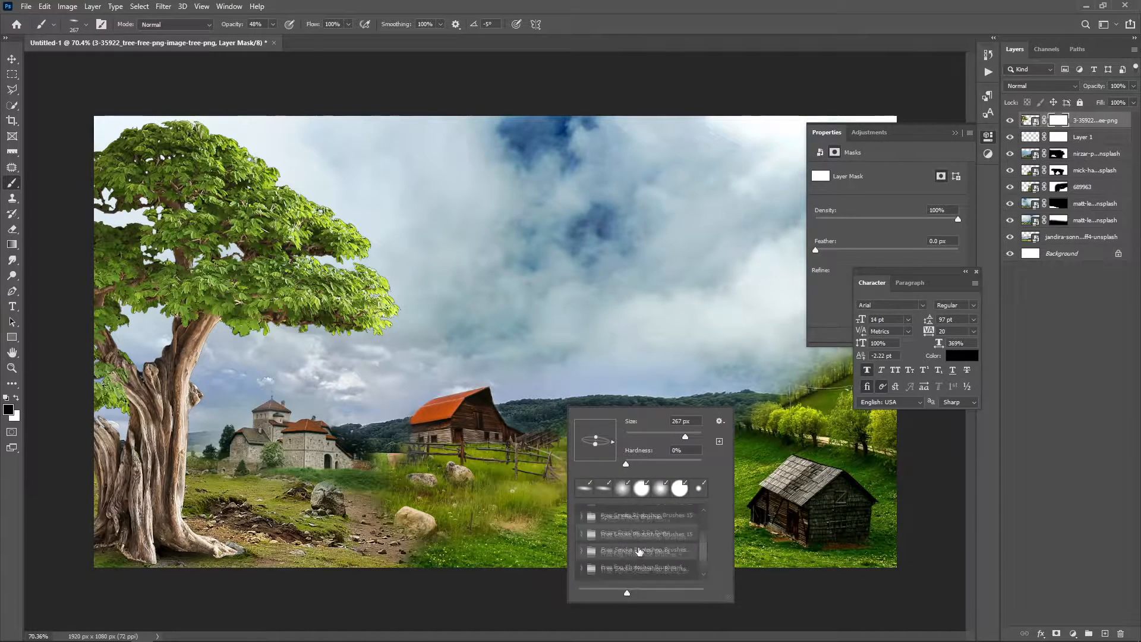
{"action": "left_click", "coordinate": [642, 525]}
{"action": "left_click", "coordinate": [642, 555]}
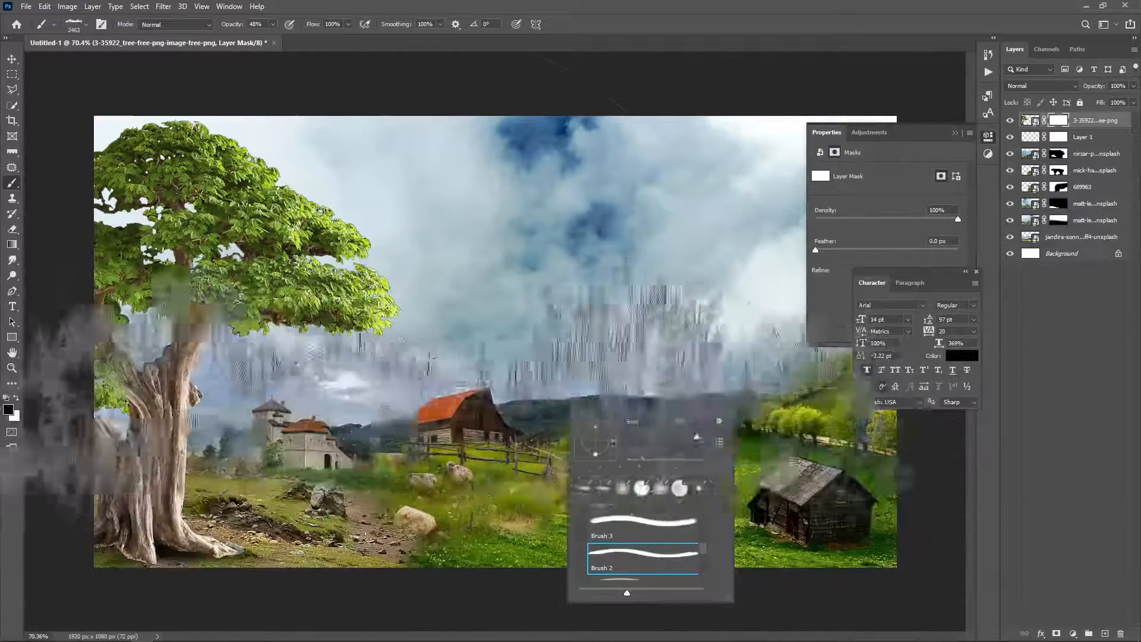
{"action": "left_click_drag", "start_coordinate": [400, 373], "coordinate": [378, 479]}
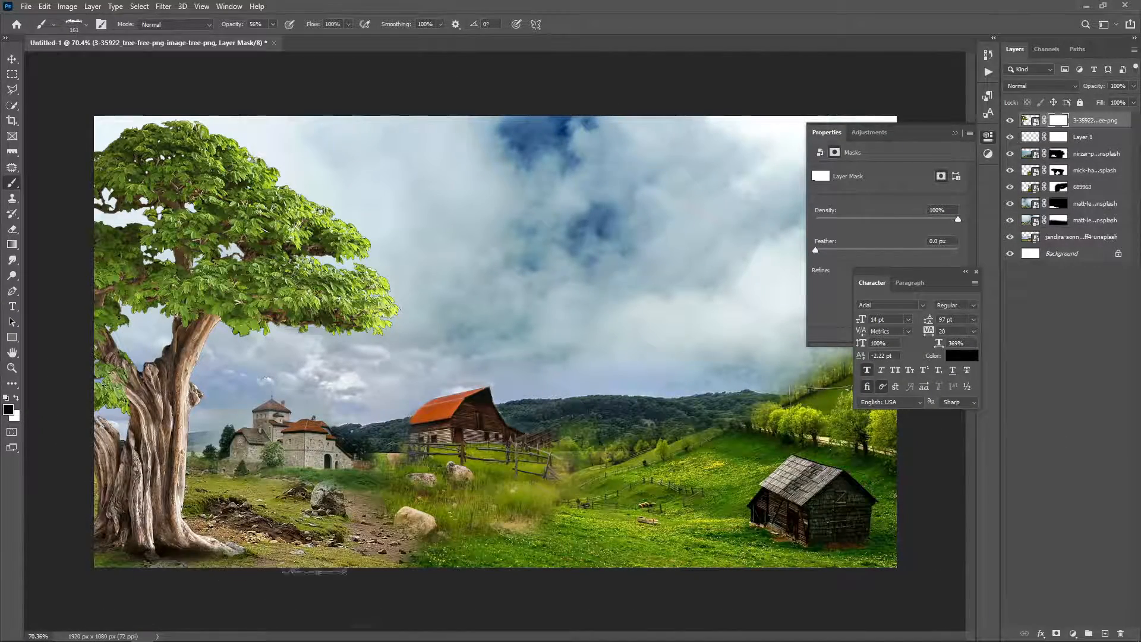
Step: Place the e.jpg photo of the horse rider from File Explorer into the composition
{"action": "left_click", "coordinate": [385, 633]}
{"action": "left_click_drag", "start_coordinate": [949, 228], "coordinate": [419, 511]}
{"action": "key", "text": "Return"}
Step: Select the horse and rider with the Quick Selection tool, excluding stray ground, and refine the edge in Select and Mask
{"action": "key", "text": "w"}
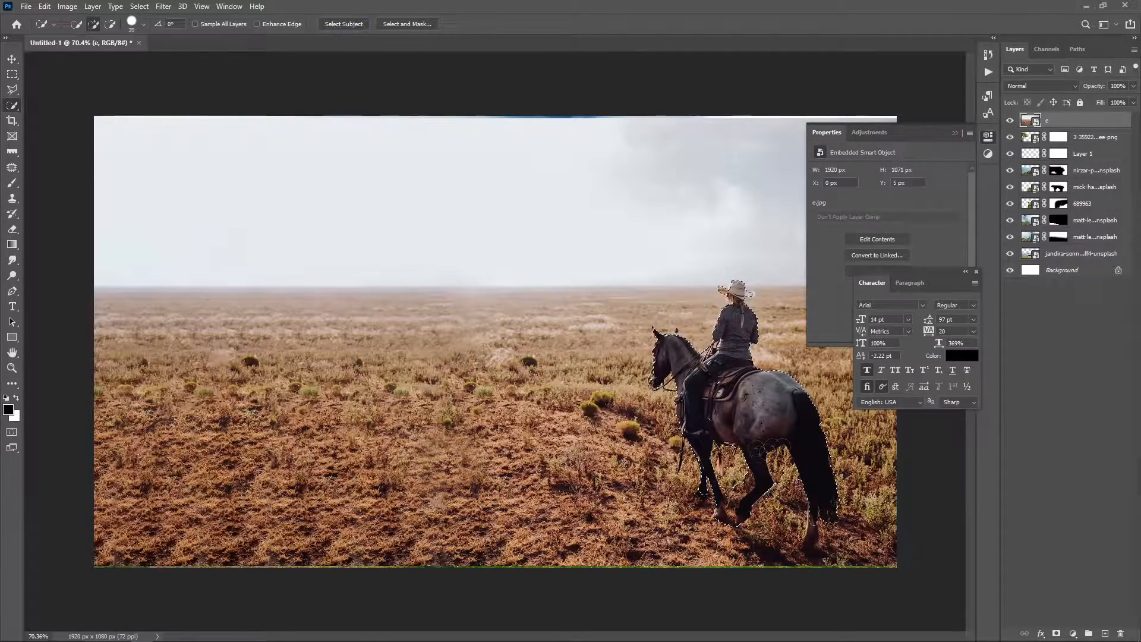
{"action": "left_click_drag", "start_coordinate": [738, 476], "coordinate": [735, 516]}
{"action": "right_click", "coordinate": [734, 516], "text": "alt"}
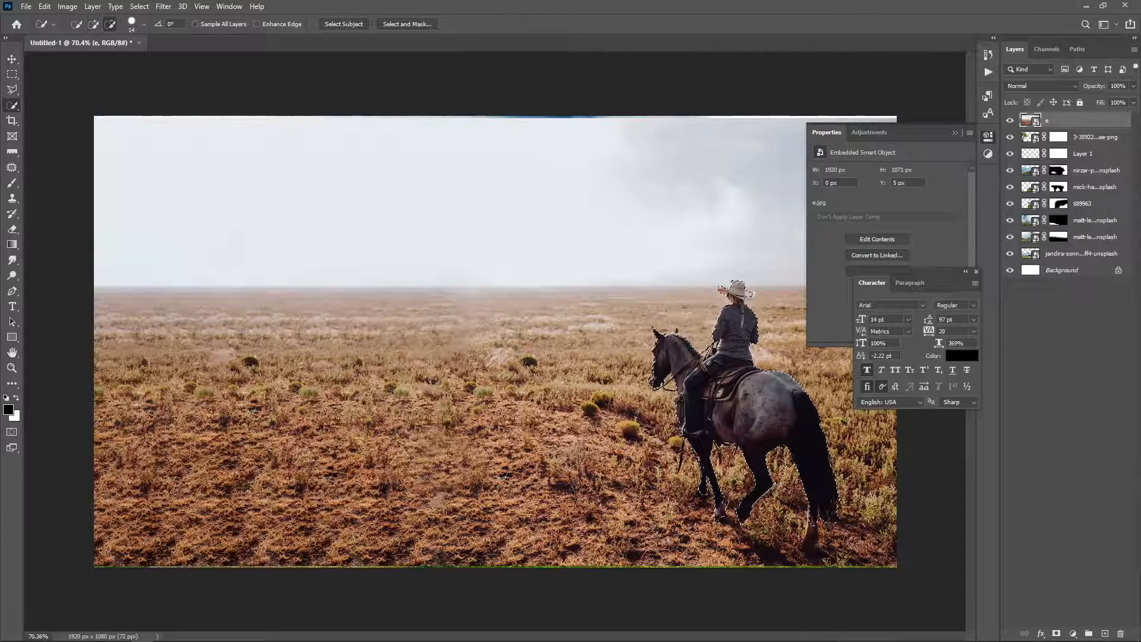
{"action": "left_click", "coordinate": [800, 554], "text": "alt"}
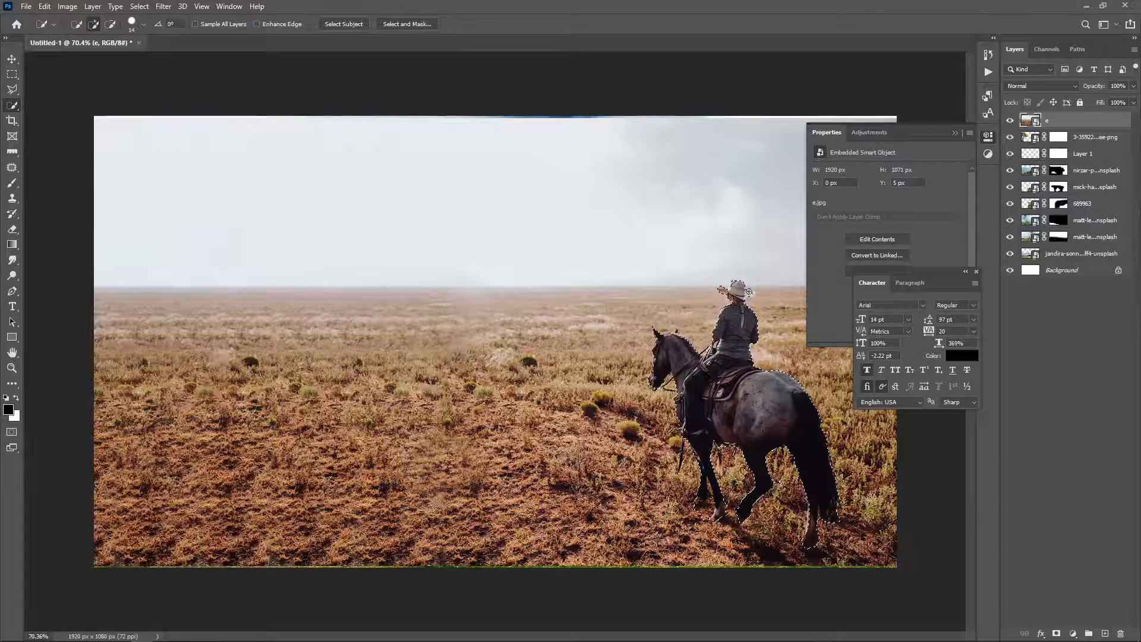
{"action": "left_click", "coordinate": [407, 24]}
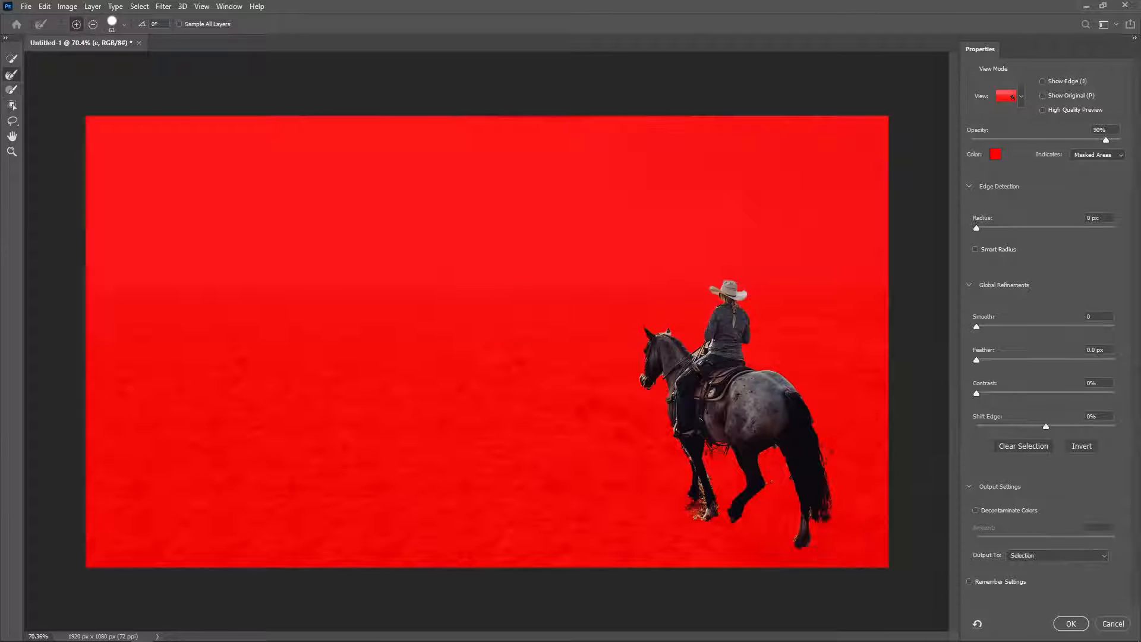
{"action": "left_click", "coordinate": [1070, 623]}
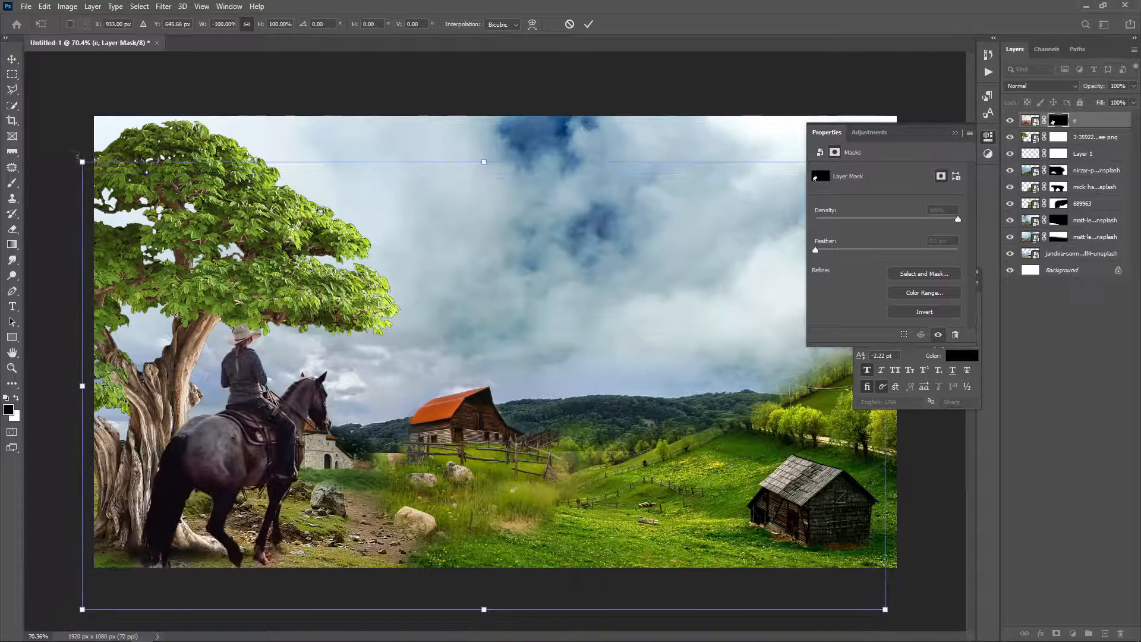
Step: Mask out the rider's desert background, then flip the rider horizontally and scale it down beside the tree
{"action": "left_click_drag", "start_coordinate": [246, 403], "coordinate": [302, 423]}
{"action": "key", "text": "b"}
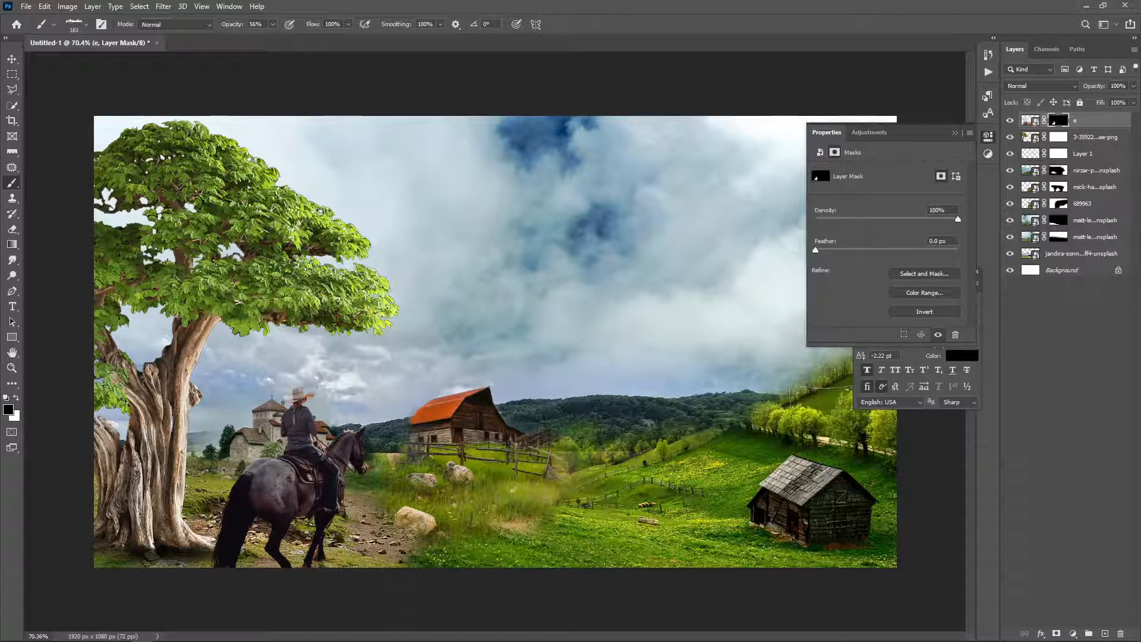
Step: Merge the layers from the castle photo up to the one just below the tree's shadow layer into one background layer
{"action": "left_click", "coordinate": [1077, 254]}
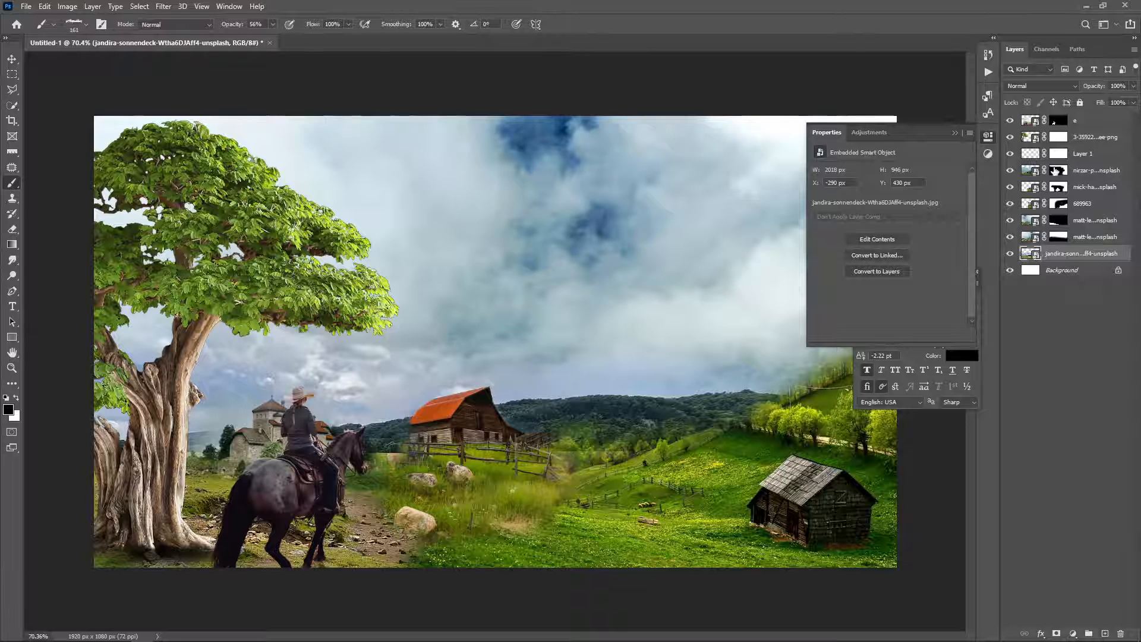
{"action": "left_click", "coordinate": [1085, 169], "text": "shift"}
{"action": "right_click", "coordinate": [1085, 169]}
{"action": "left_click", "coordinate": [949, 490]}
Step: Add a dark blue solid color fill layer above the merged background and set its blend mode to Screen
{"action": "left_click", "coordinate": [1072, 634]}
{"action": "left_click", "coordinate": [1073, 424]}
{"action": "left_click", "coordinate": [789, 297]}
{"action": "left_click", "coordinate": [955, 214]}
{"action": "left_click", "coordinate": [1040, 86]}
{"action": "left_click", "coordinate": [1030, 188]}
Step: Invert the color fill's mask and reveal blue haze over the barn, hills and hut with a large soft white brush at 24% opacity
{"action": "left_click", "coordinate": [1059, 171]}
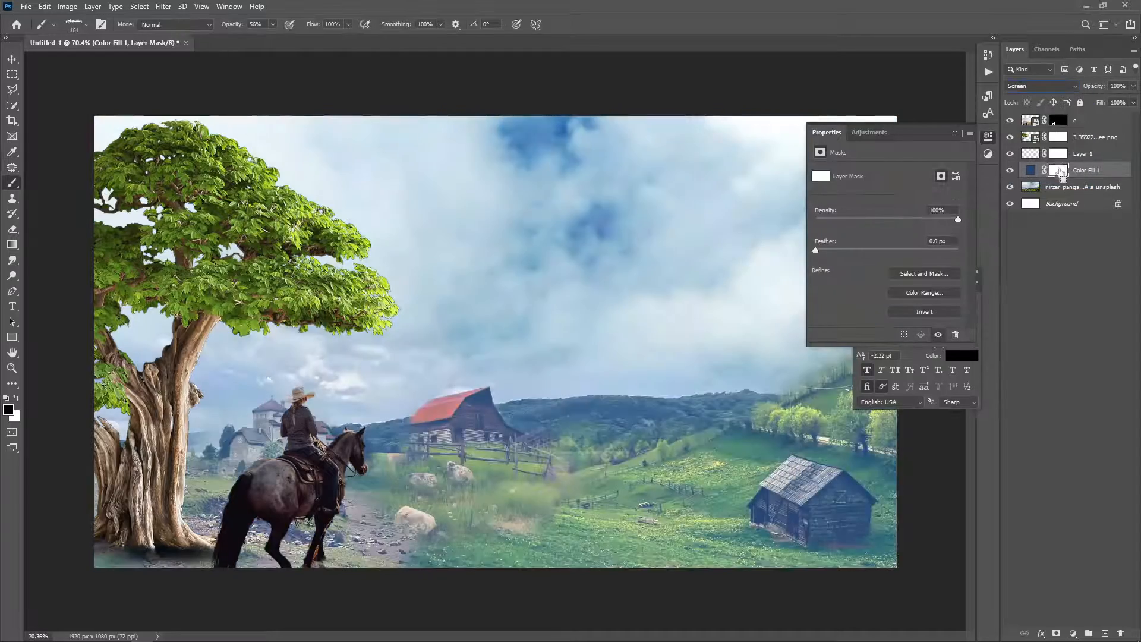
{"action": "key", "text": "ctrl+i"}
{"action": "key", "text": "bracketright"}
{"action": "key", "text": "bracketright"}
{"action": "key", "text": "bracketright"}
{"action": "key", "text": "bracketright"}
{"action": "key", "text": "bracketright"}
{"action": "key", "text": "bracketright"}
{"action": "key", "text": "bracketright"}
{"action": "key", "text": "bracketright"}
{"action": "key", "text": "bracketright"}
{"action": "key", "text": "bracketright"}
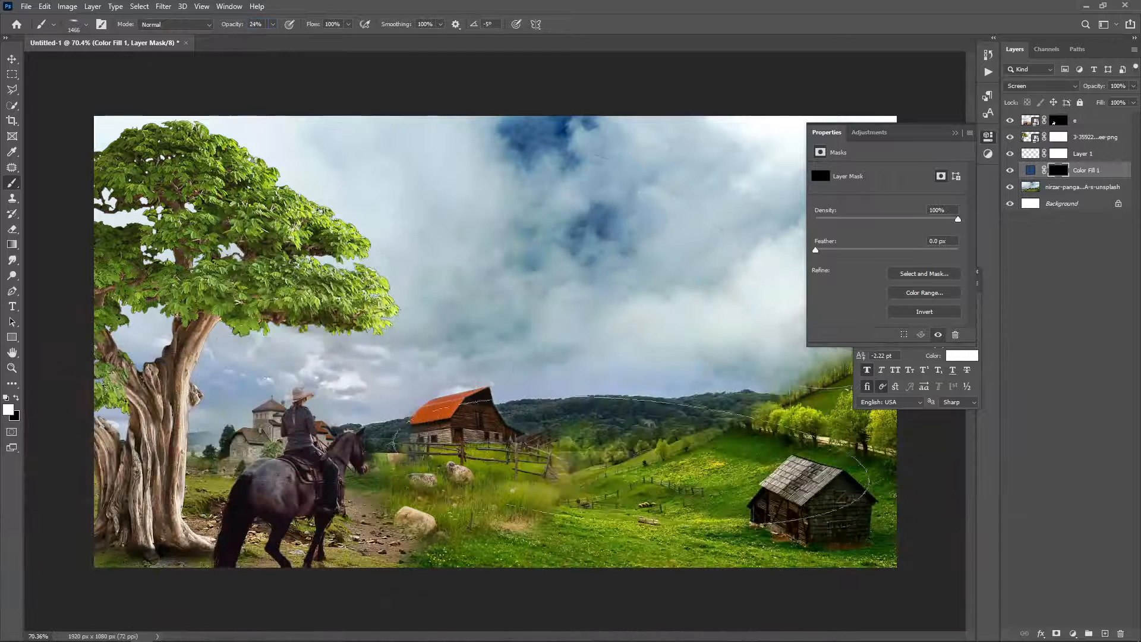
{"action": "left_click", "coordinate": [631, 463]}
{"action": "left_click", "coordinate": [434, 447]}
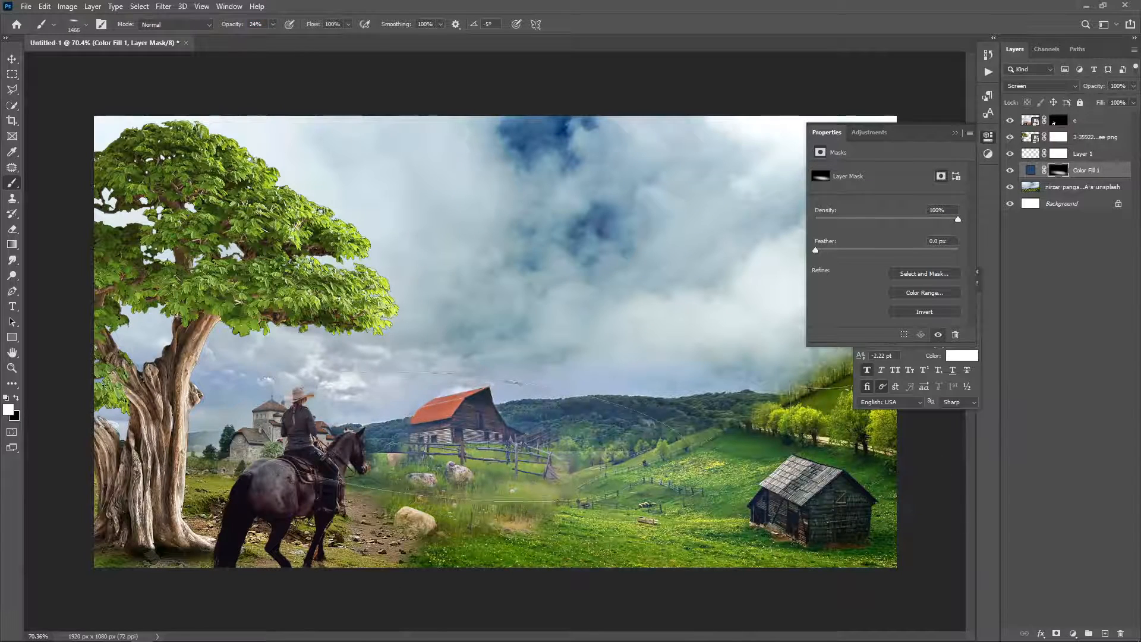
{"action": "left_click", "coordinate": [771, 472]}
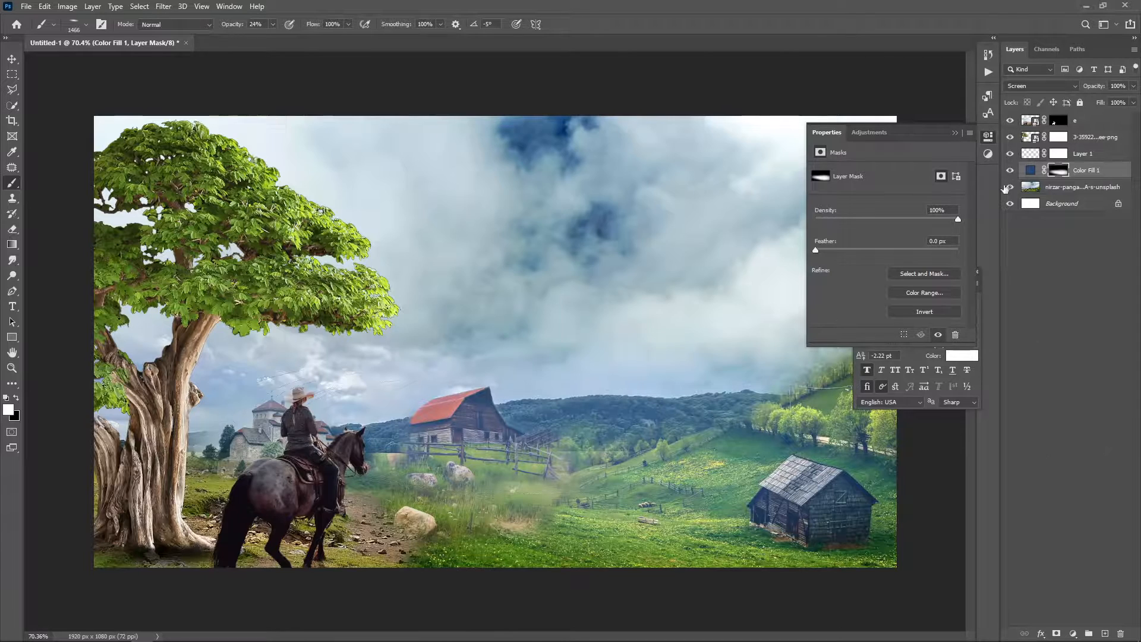
Step: Apply a Tilt-Shift blur of 2 px to the merged background layer, positioning its focus area over the lower landscape
{"action": "left_click", "coordinate": [1010, 121]}
{"action": "left_click", "coordinate": [1039, 190]}
{"action": "left_click", "coordinate": [163, 7]}
{"action": "mouse_move", "coordinate": [197, 151]}
{"action": "left_click", "coordinate": [332, 175]}
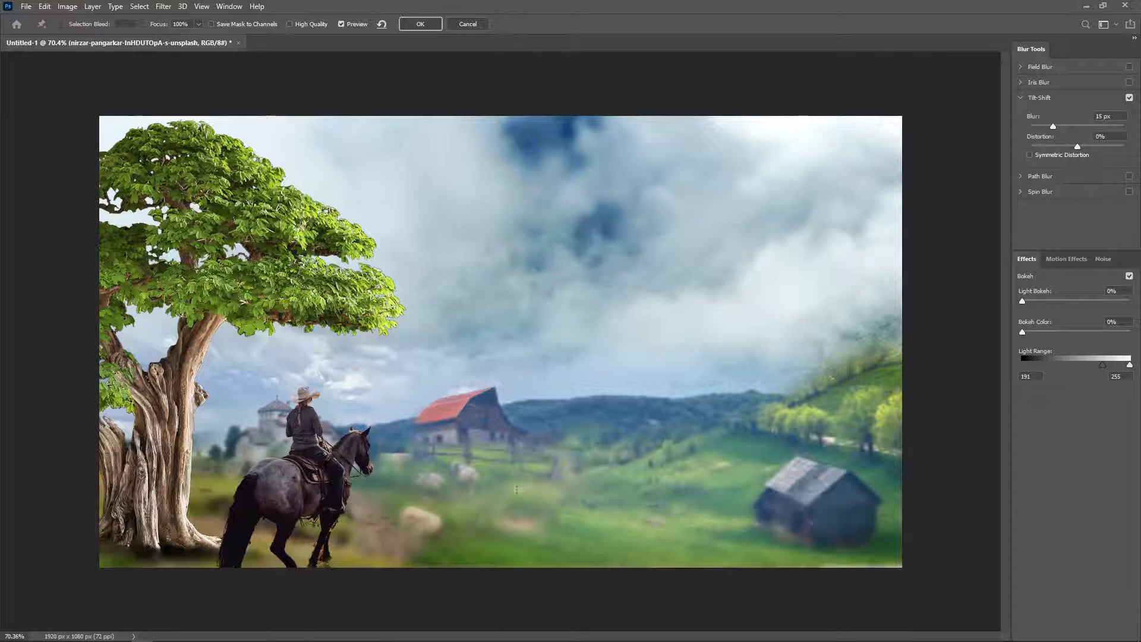
{"action": "mouse_move", "coordinate": [509, 344]}
{"action": "left_mouse_down"}
{"action": "mouse_move", "coordinate": [491, 338]}
{"action": "mouse_move", "coordinate": [494, 329]}
{"action": "left_mouse_up"}
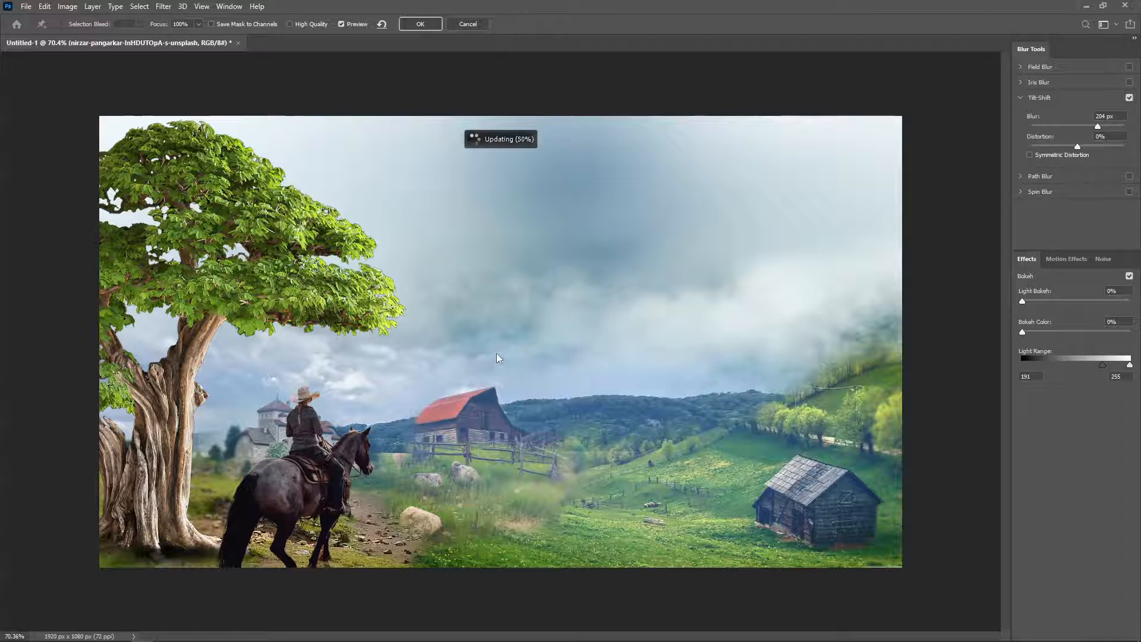
{"action": "left_click_drag", "start_coordinate": [497, 354], "coordinate": [506, 446]}
{"action": "left_click_drag", "start_coordinate": [1056, 126], "coordinate": [1075, 129]}
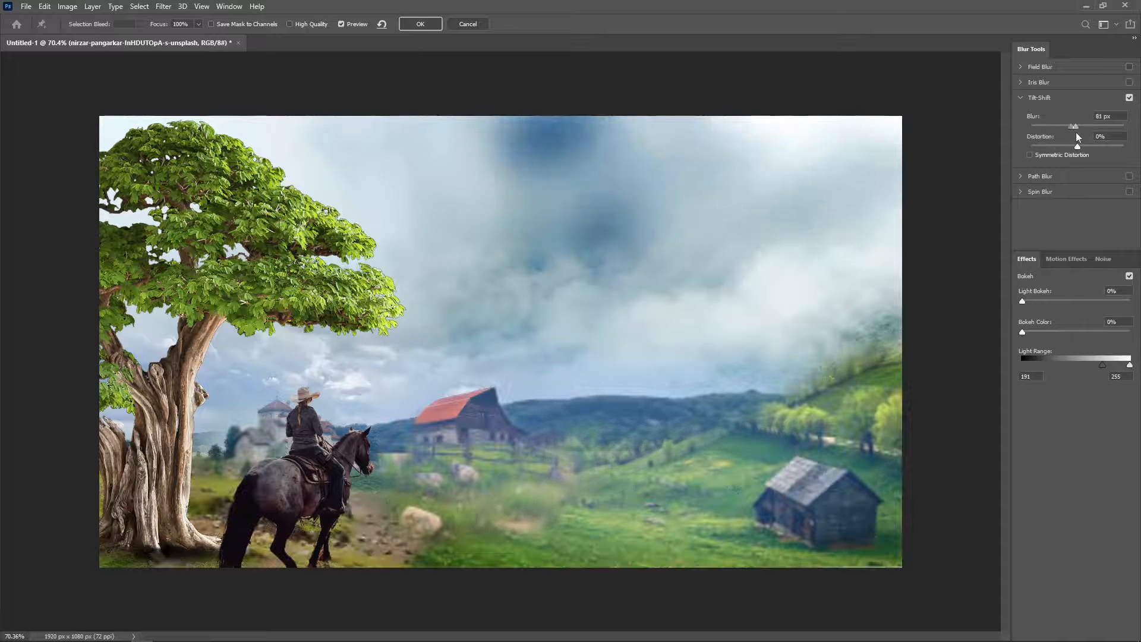
{"action": "left_click_drag", "start_coordinate": [527, 227], "coordinate": [517, 461]}
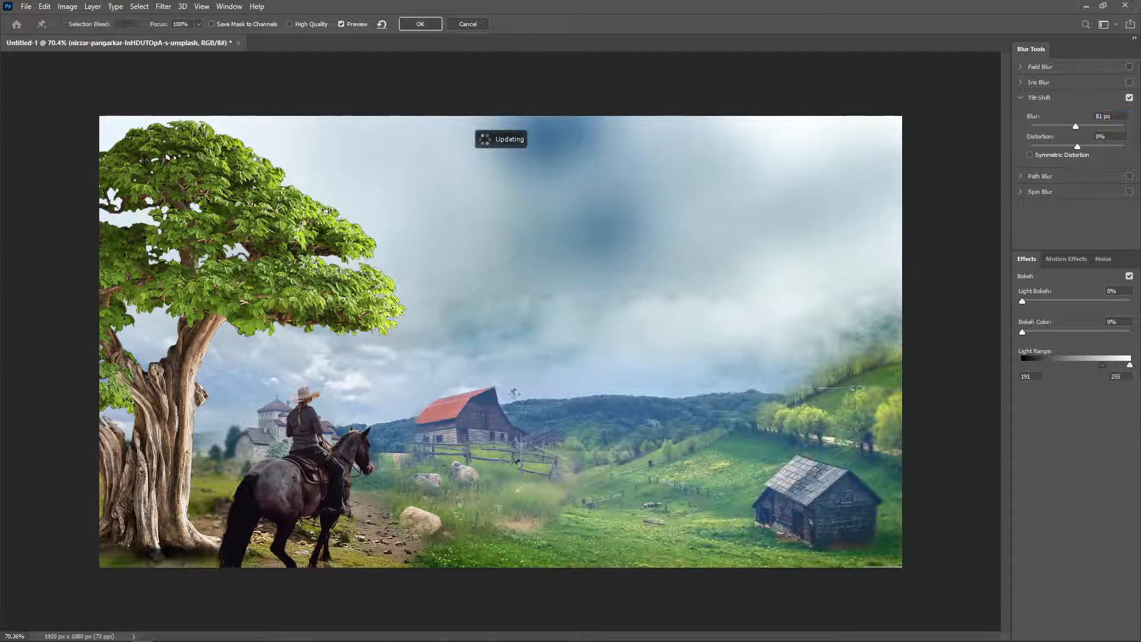
{"action": "left_click", "coordinate": [1035, 127]}
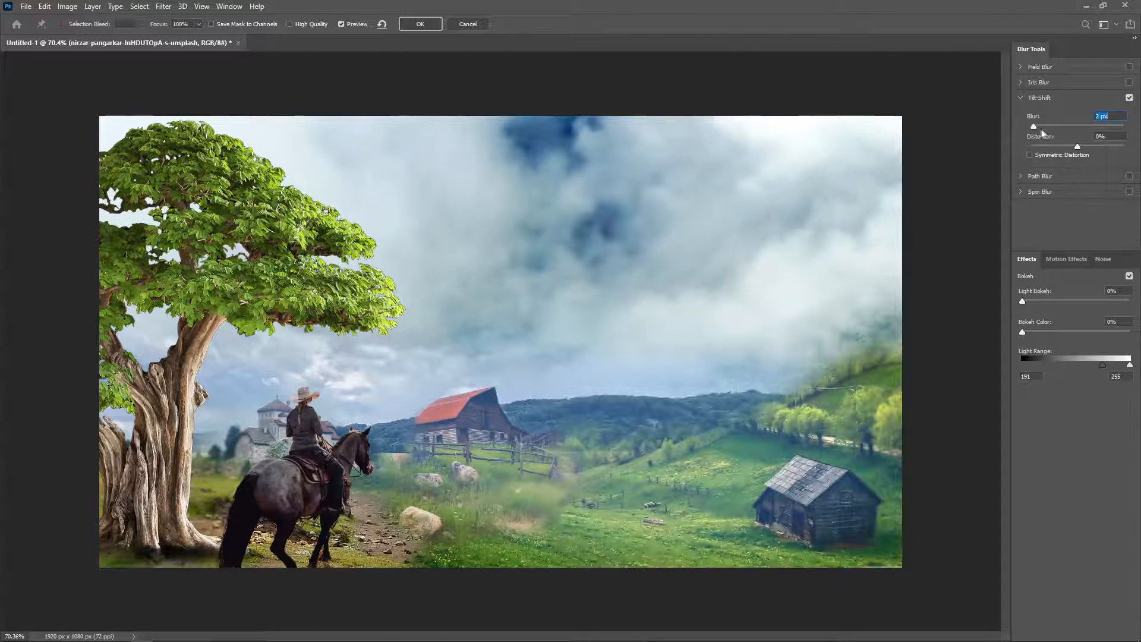
{"action": "key", "text": "Return"}
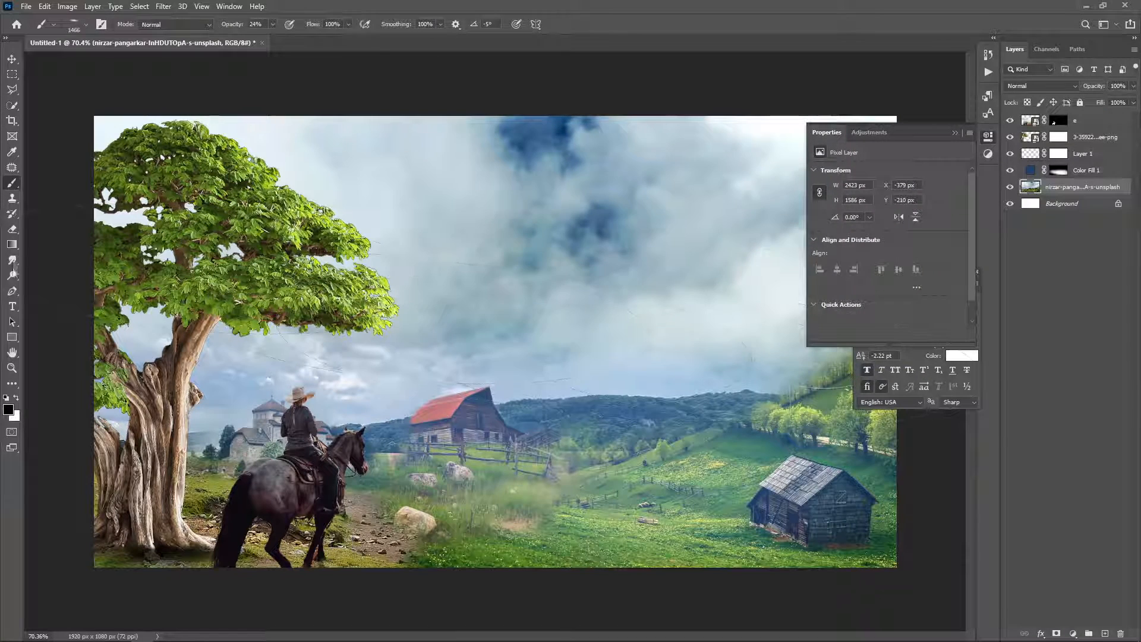
Step: Soften the distant hills, trees and barn on the merged background with the Blur tool at 100% strength
{"action": "right_click", "coordinate": [13, 264]}
{"action": "left_click", "coordinate": [52, 259]}
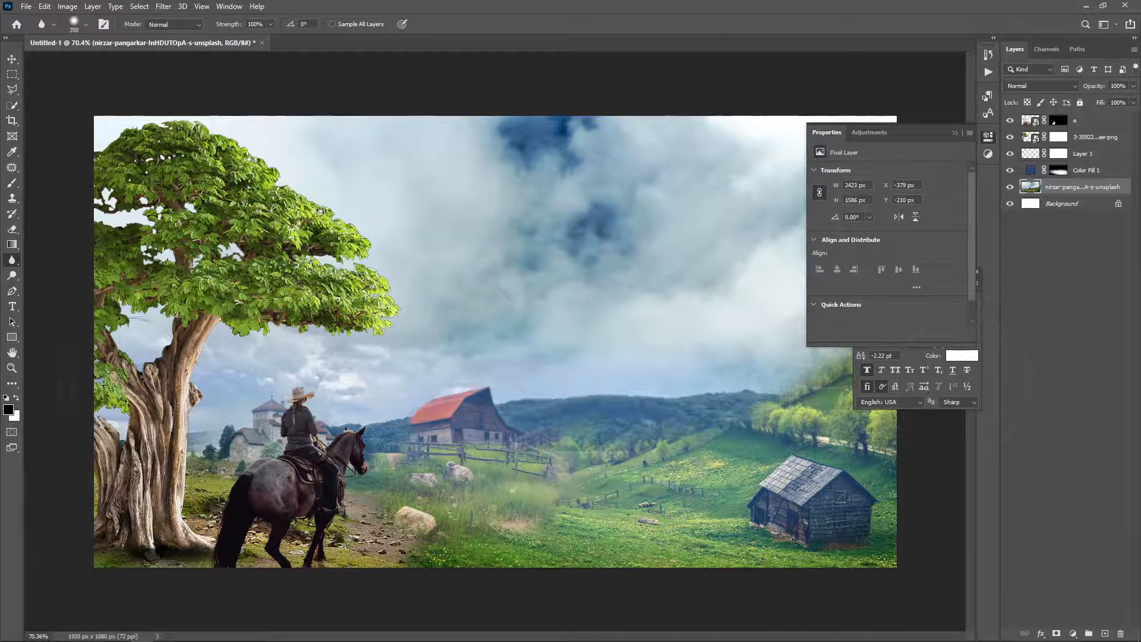
{"action": "left_click_drag", "start_coordinate": [629, 402], "coordinate": [727, 401]}
{"action": "mouse_move", "coordinate": [832, 387]}
{"action": "left_mouse_down"}
{"action": "mouse_move", "coordinate": [419, 406]}
{"action": "mouse_move", "coordinate": [467, 350]}
{"action": "left_mouse_up"}
Step: Rasterize the tree layer and apply the Blur tool to its upper foliage
{"action": "left_click", "coordinate": [1054, 139]}
{"action": "left_click", "coordinate": [1032, 138]}
{"action": "right_click", "coordinate": [1031, 138]}
{"action": "right_click", "coordinate": [1092, 138]}
{"action": "left_click", "coordinate": [1033, 367]}
{"action": "left_click", "coordinate": [283, 162]}
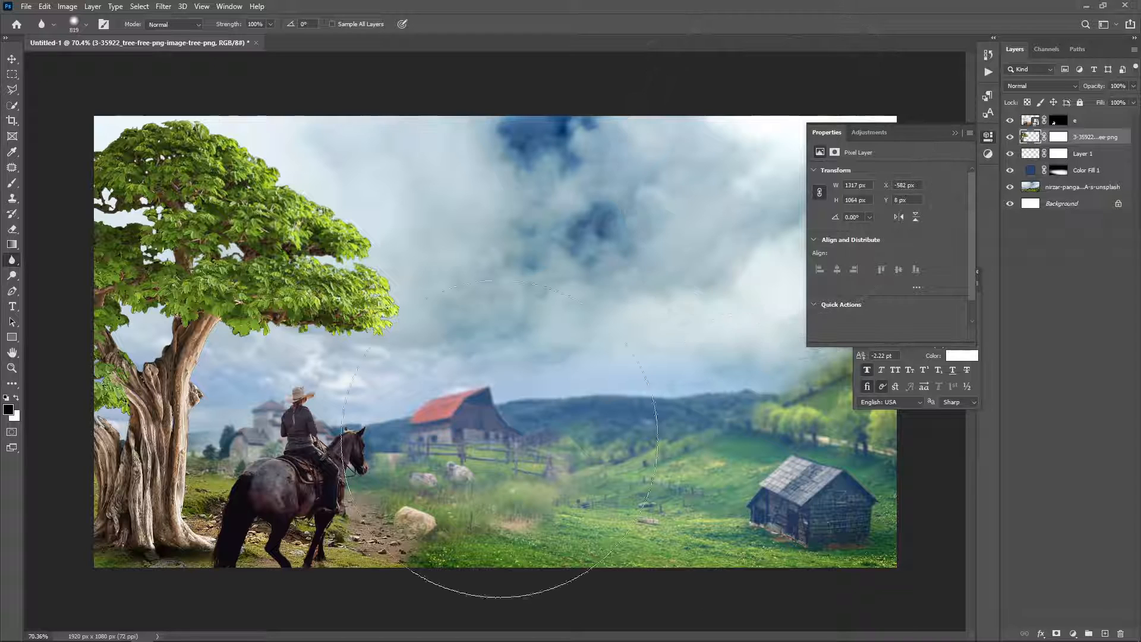
Step: Switch to File Explorer and open the Fog Overlay folder inside Overlays on the E: drive
{"action": "left_click", "coordinate": [955, 132]}
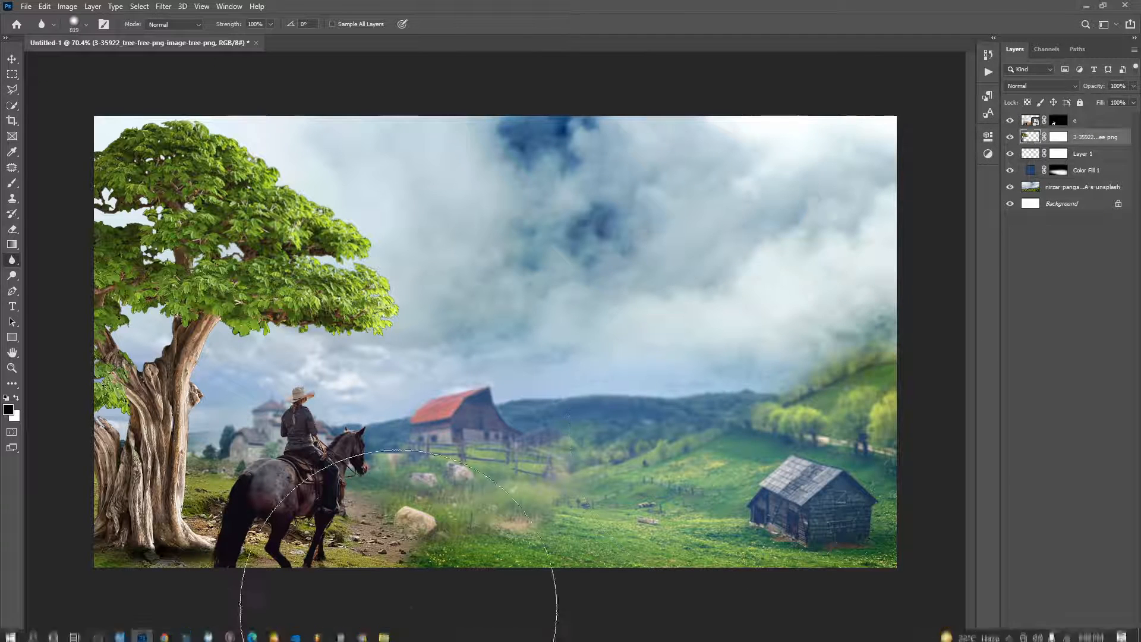
{"action": "left_click", "coordinate": [384, 633]}
{"action": "left_click", "coordinate": [443, 437]}
{"action": "double_click", "coordinate": [716, 328]}
{"action": "scroll", "coordinate": [773, 350], "scroll_direction": "down", "scroll_amount": 5}
{"action": "double_click", "coordinate": [797, 365]}
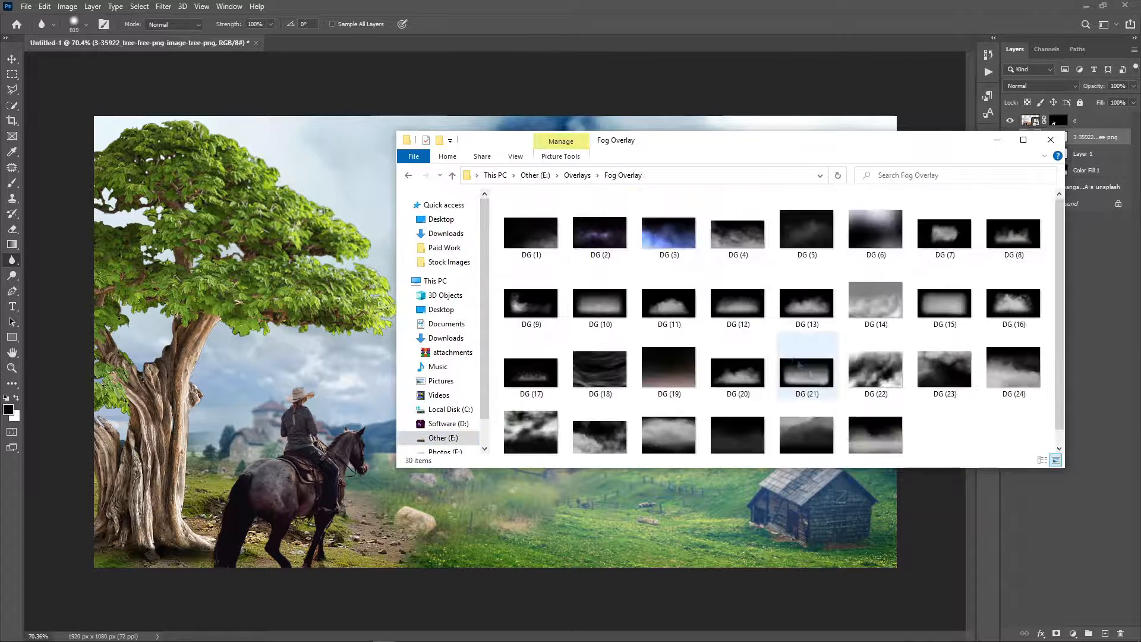
{"action": "scroll", "coordinate": [839, 402], "scroll_direction": "down", "scroll_amount": 2}
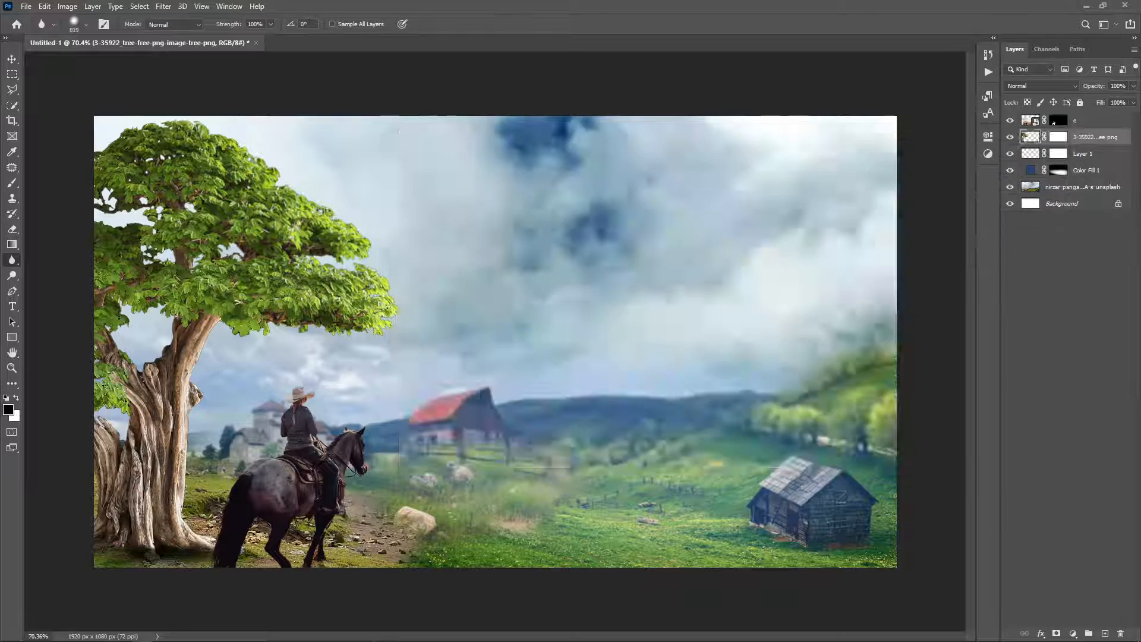
Step: Place the DG (20) fog overlay over the middle of the landscape and set its blend mode to Screen
{"action": "left_click_drag", "start_coordinate": [897, 130], "coordinate": [542, 316]}
{"action": "left_click_drag", "start_coordinate": [476, 422], "coordinate": [723, 394]}
{"action": "key", "text": "Return"}
{"action": "left_click", "coordinate": [1039, 86]}
{"action": "left_click", "coordinate": [1037, 177]}
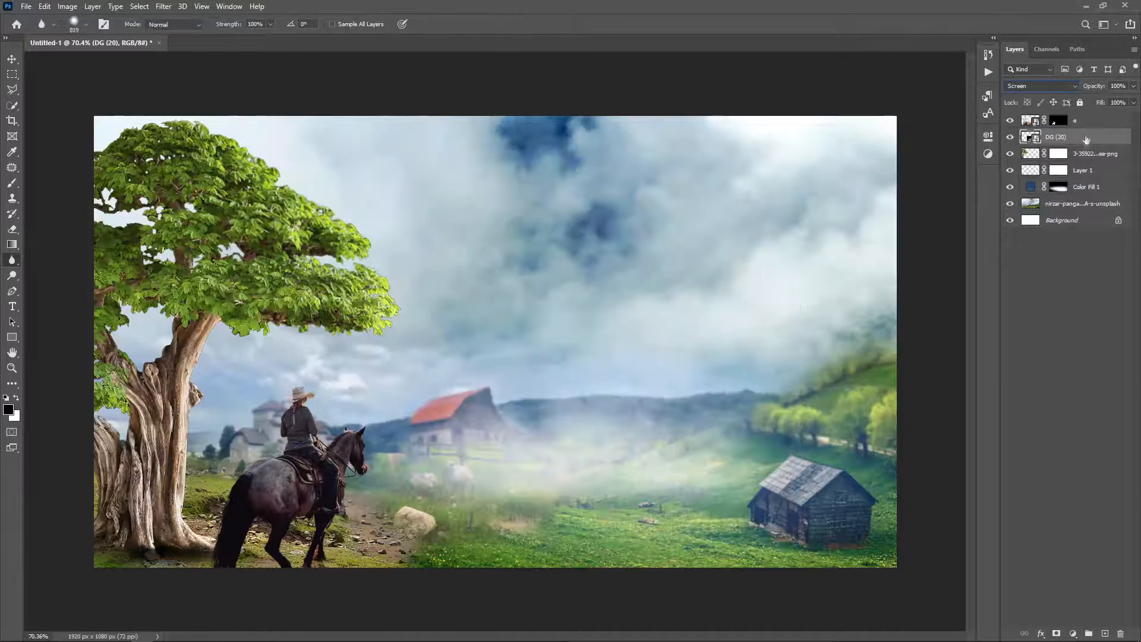
Step: Move the fog layer below the color fill layer and resize it over the hills with Free Transform
{"action": "left_click_drag", "start_coordinate": [1086, 148], "coordinate": [1086, 195]}
{"action": "key", "text": "ctrl+t"}
{"action": "left_click_drag", "start_coordinate": [790, 527], "coordinate": [861, 563]}
{"action": "left_click_drag", "start_coordinate": [914, 515], "coordinate": [895, 563]}
{"action": "left_click_drag", "start_coordinate": [786, 538], "coordinate": [752, 494]}
Step: Reshape the fog so it spreads behind the barn and across the hills, and lower its opacity to 70%
{"action": "right_click", "coordinate": [676, 436]}
{"action": "left_click", "coordinate": [711, 621]}
{"action": "right_click", "coordinate": [606, 422]}
{"action": "left_click_drag", "start_coordinate": [592, 463], "coordinate": [615, 593]}
{"action": "left_click", "coordinate": [640, 617]}
{"action": "left_click_drag", "start_coordinate": [920, 488], "coordinate": [915, 435]}
{"action": "left_click", "coordinate": [569, 25]}
{"action": "left_click_drag", "start_coordinate": [1098, 88], "coordinate": [1080, 91]}
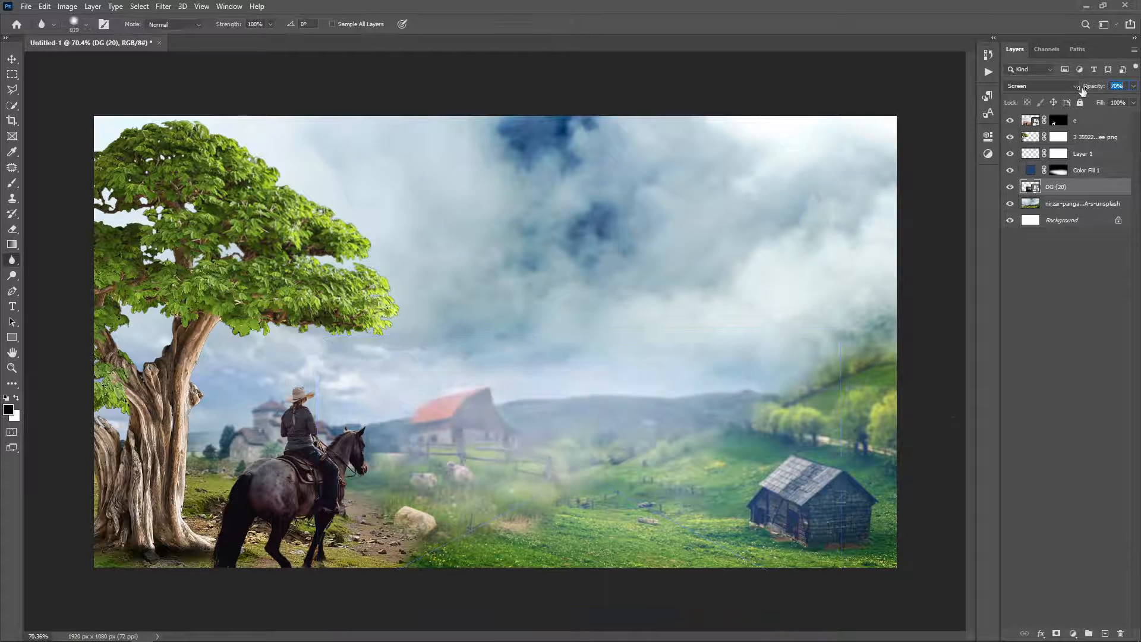
Step: Switch to File Explorer and find the light images in the 135 Natural Sun Light Photo Overlays folder
{"action": "left_click", "coordinate": [384, 633]}
{"action": "left_click", "coordinate": [445, 437]}
{"action": "double_click", "coordinate": [774, 233]}
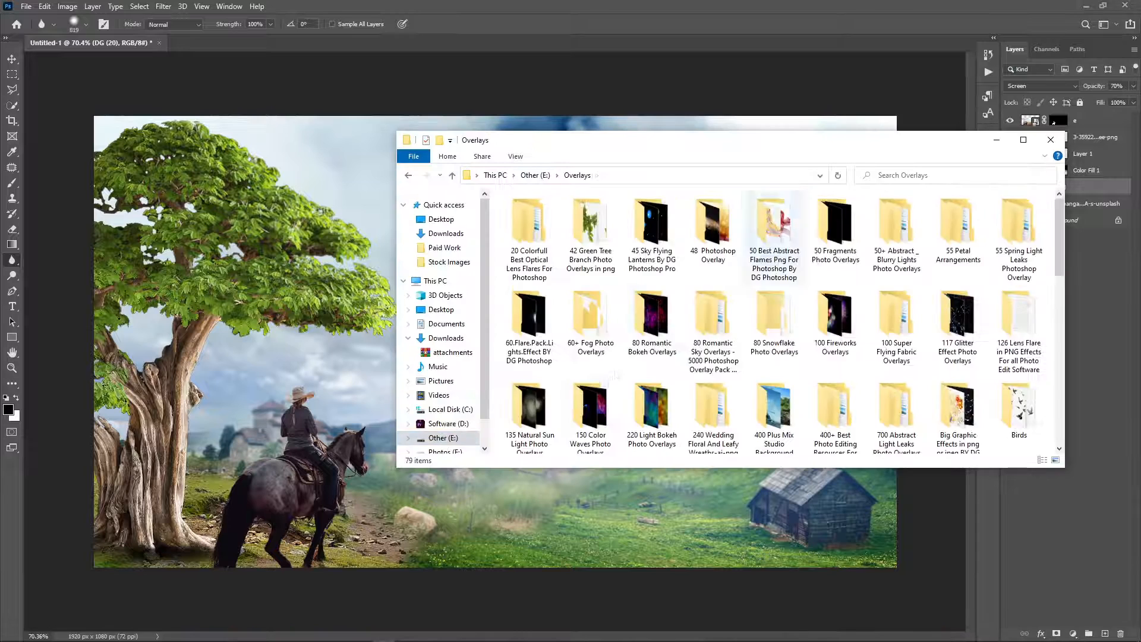
{"action": "double_click", "coordinate": [534, 401]}
{"action": "scroll", "coordinate": [732, 349], "scroll_direction": "down", "scroll_amount": 11}
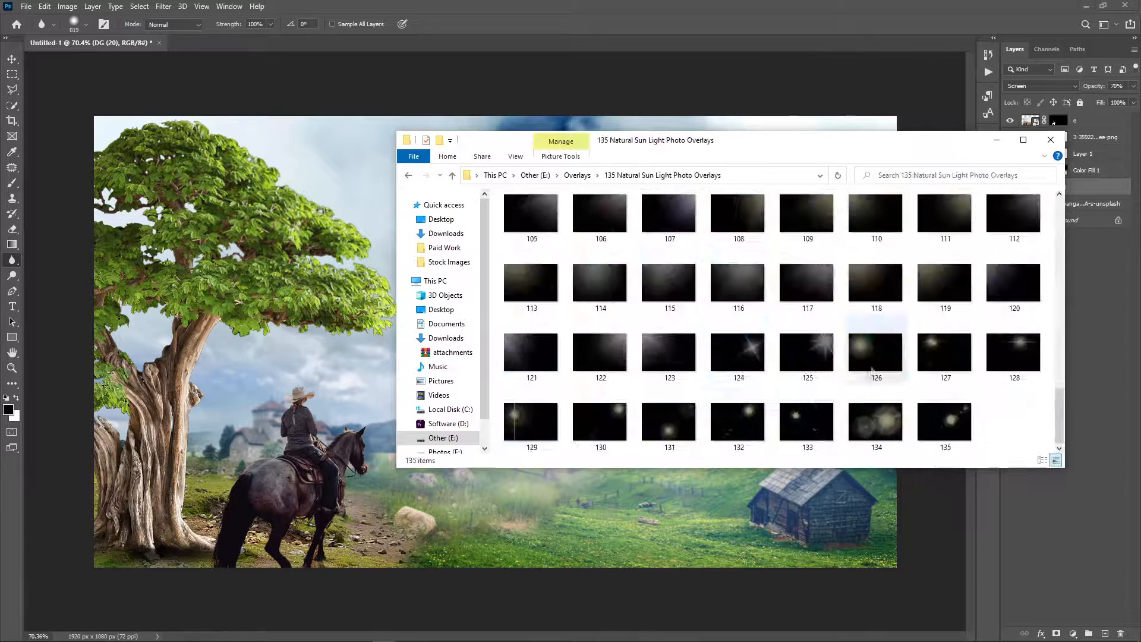
Step: Place the 130 sun light overlay into the scene, enlarging and positioning it over the canvas
{"action": "left_click", "coordinate": [600, 422]}
{"action": "left_click_drag", "start_coordinate": [600, 422], "coordinate": [266, 382]}
{"action": "left_click_drag", "start_coordinate": [247, 517], "coordinate": [29, 621]}
{"action": "left_click_drag", "start_coordinate": [400, 524], "coordinate": [470, 494]}
{"action": "key", "text": "Return"}
Step: Set the 130 overlay to Screen blending at the top of the layer stack and duplicate it
{"action": "left_click", "coordinate": [1043, 87]}
{"action": "left_click", "coordinate": [1028, 184]}
{"action": "left_click_drag", "start_coordinate": [1095, 186], "coordinate": [1095, 117]}
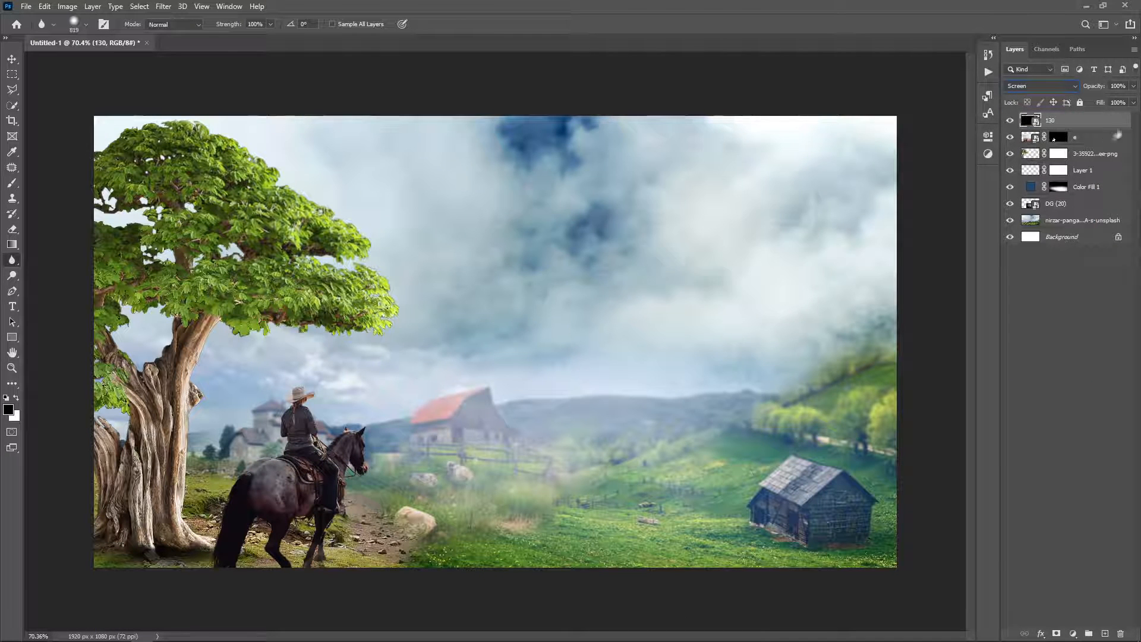
{"action": "left_click_drag", "start_coordinate": [1106, 629], "coordinate": [1105, 632]}
Step: Add a new layer at the top of the stack and fill it with black
{"action": "left_click", "coordinate": [1104, 633]}
{"action": "key", "text": "shift+F5"}
{"action": "left_click", "coordinate": [576, 175]}
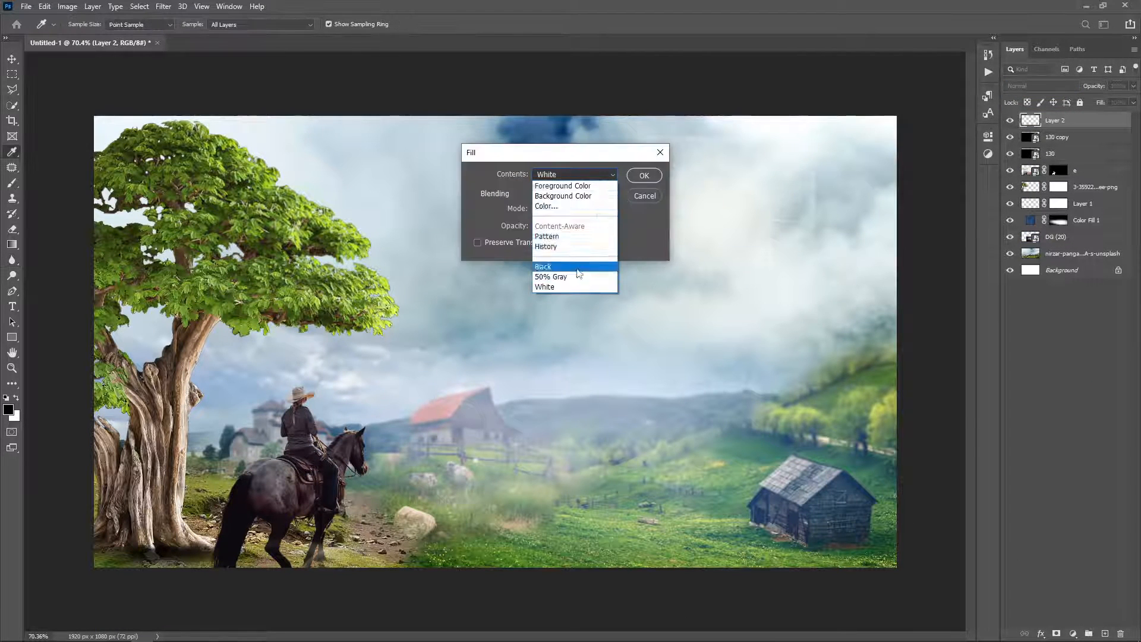
{"action": "left_click", "coordinate": [573, 267]}
{"action": "left_click", "coordinate": [644, 176]}
Step: Render a 50-300mm Zoom lens flare in the black layer's upper right, with its brightness raised above 100%
{"action": "left_click", "coordinate": [163, 6]}
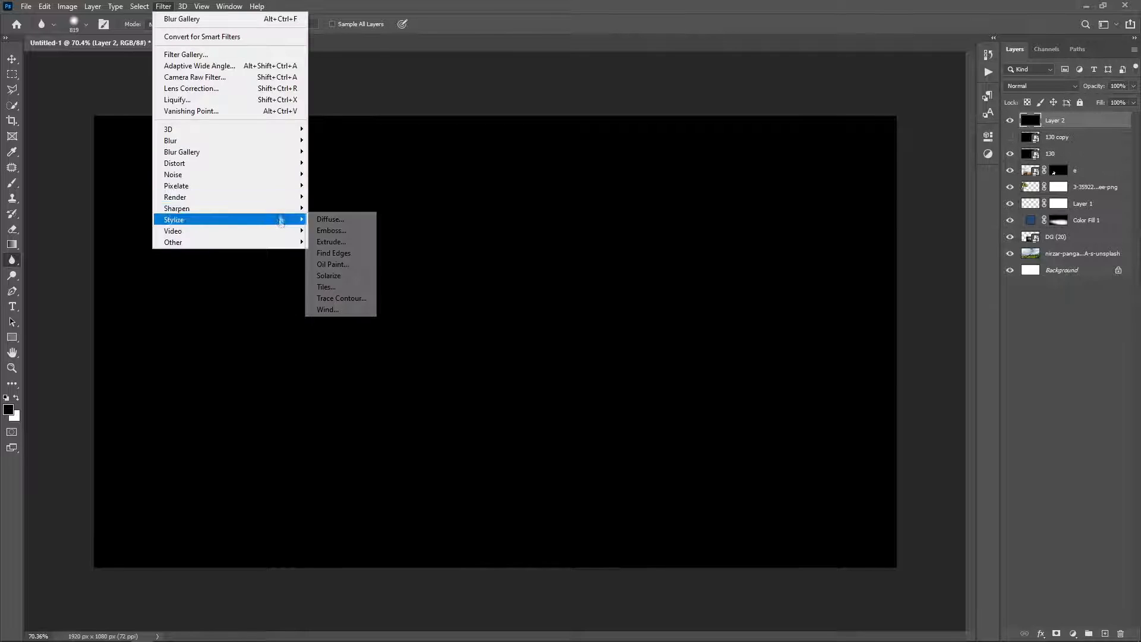
{"action": "left_click", "coordinate": [345, 265]}
{"action": "left_click_drag", "start_coordinate": [502, 223], "coordinate": [565, 196]}
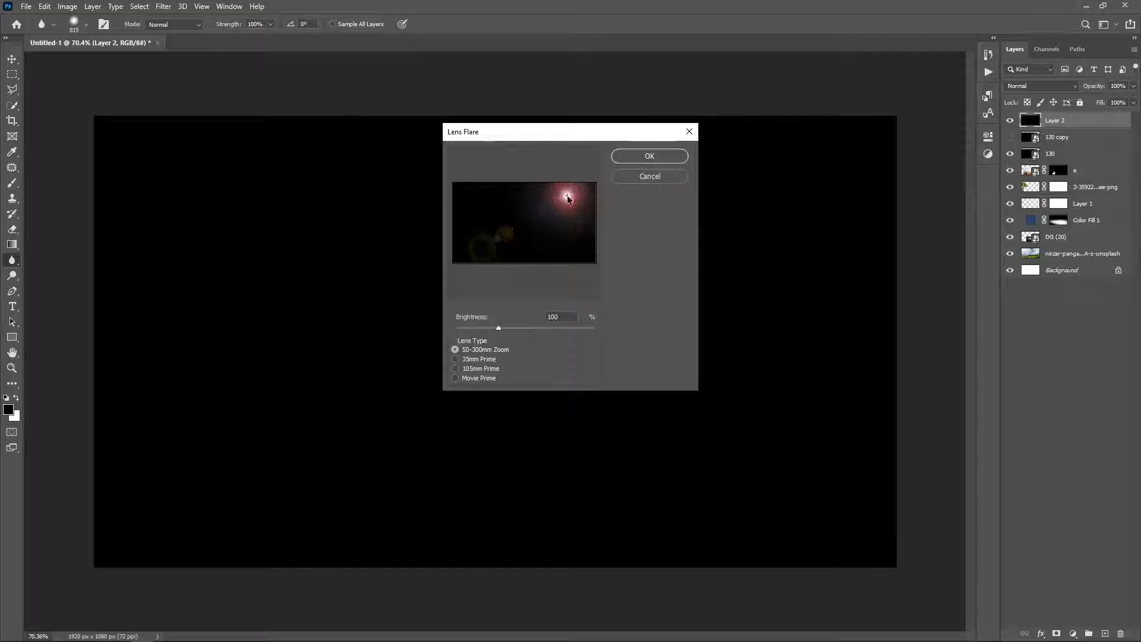
{"action": "left_click_drag", "start_coordinate": [498, 328], "coordinate": [508, 328]}
{"action": "left_click", "coordinate": [649, 156]}
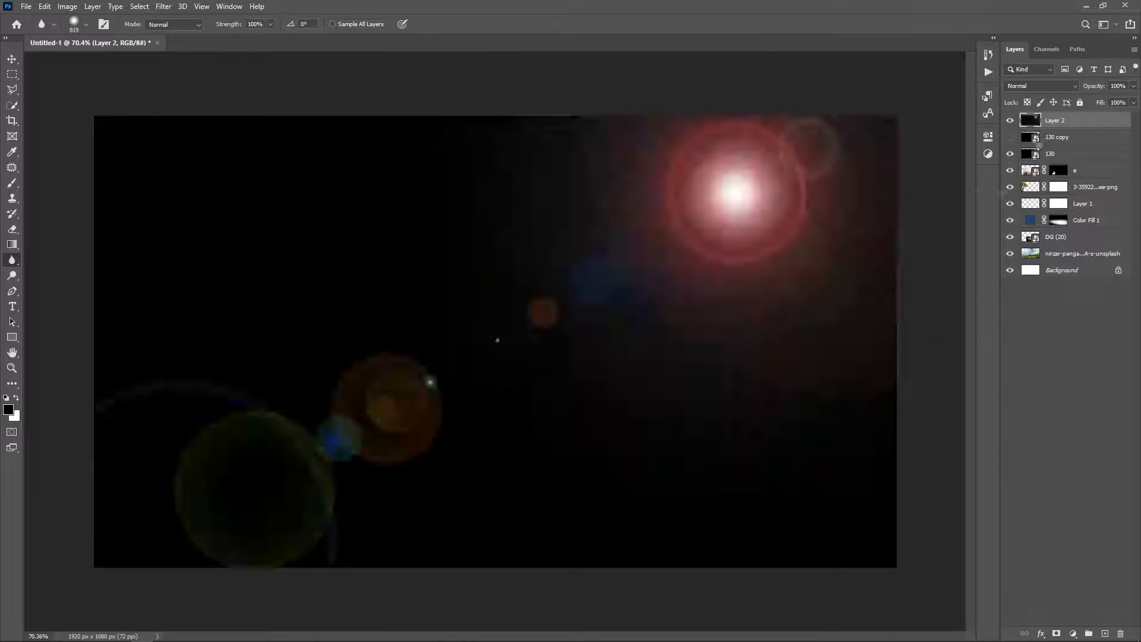
Step: Set the lens flare layer to Screen blending and transform it so the flare sits in the sky above the right-hand hills
{"action": "left_click", "coordinate": [1040, 85]}
{"action": "left_click", "coordinate": [1044, 183]}
{"action": "key", "text": "ctrl+t"}
{"action": "left_click_drag", "start_coordinate": [687, 242], "coordinate": [714, 297]}
{"action": "left_click_drag", "start_coordinate": [927, 170], "coordinate": [704, 294]}
{"action": "left_click_drag", "start_coordinate": [607, 391], "coordinate": [705, 315]}
{"action": "left_click", "coordinate": [591, 24]}
Step: Delete the 130 overlay and its copy
{"action": "left_click", "coordinate": [1010, 153]}
{"action": "left_click", "coordinate": [1079, 155], "text": "shift"}
{"action": "left_click", "coordinate": [1080, 120], "text": "ctrl"}
{"action": "left_click_drag", "start_coordinate": [1085, 153], "coordinate": [1120, 634]}
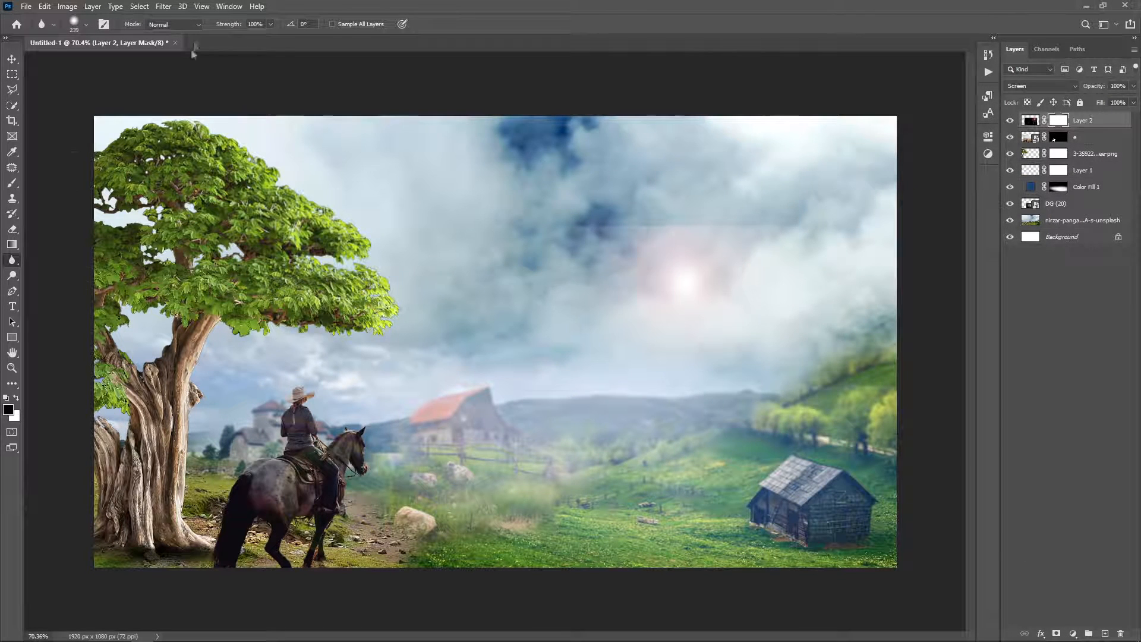
Step: Paint black on the lens flare's layer mask with a large soft brush to hide its hard upper edge
{"action": "left_click", "coordinate": [12, 260]}
{"action": "right_click", "coordinate": [587, 288]}
{"action": "left_click", "coordinate": [637, 203]}
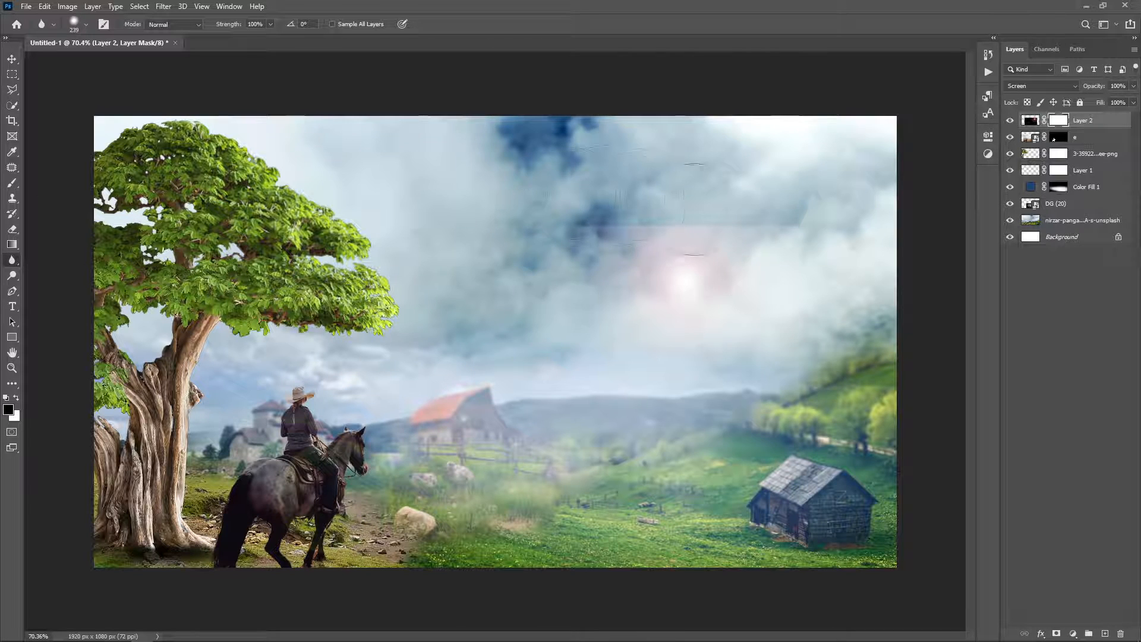
{"action": "left_click", "coordinate": [8, 184]}
{"action": "right_click", "coordinate": [627, 249]}
{"action": "left_click_drag", "start_coordinate": [513, 273], "coordinate": [333, 273]}
{"action": "left_click_drag", "start_coordinate": [570, 199], "coordinate": [868, 175]}
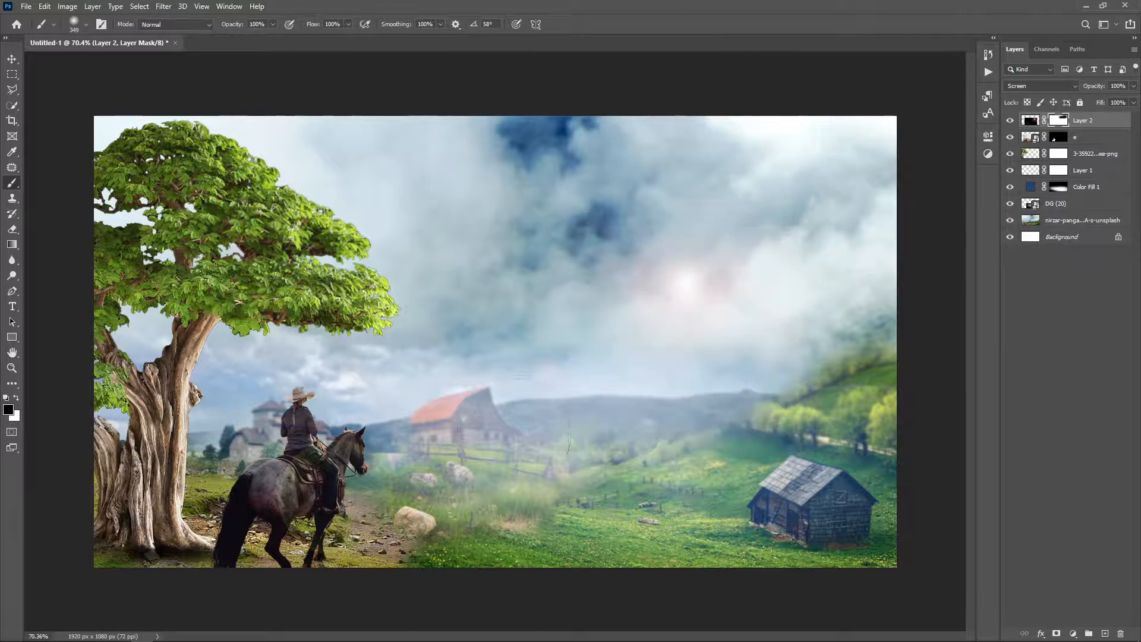
Step: Add a light orange Solid Color fill layer on top and set it to Screen blending
{"action": "left_click", "coordinate": [1073, 634]}
{"action": "left_click", "coordinate": [1063, 423]}
{"action": "left_click_drag", "start_coordinate": [857, 370], "coordinate": [858, 354]}
{"action": "left_click", "coordinate": [757, 220]}
{"action": "left_click", "coordinate": [955, 214]}
{"action": "left_click", "coordinate": [1040, 86]}
{"action": "left_click", "coordinate": [1025, 185]}
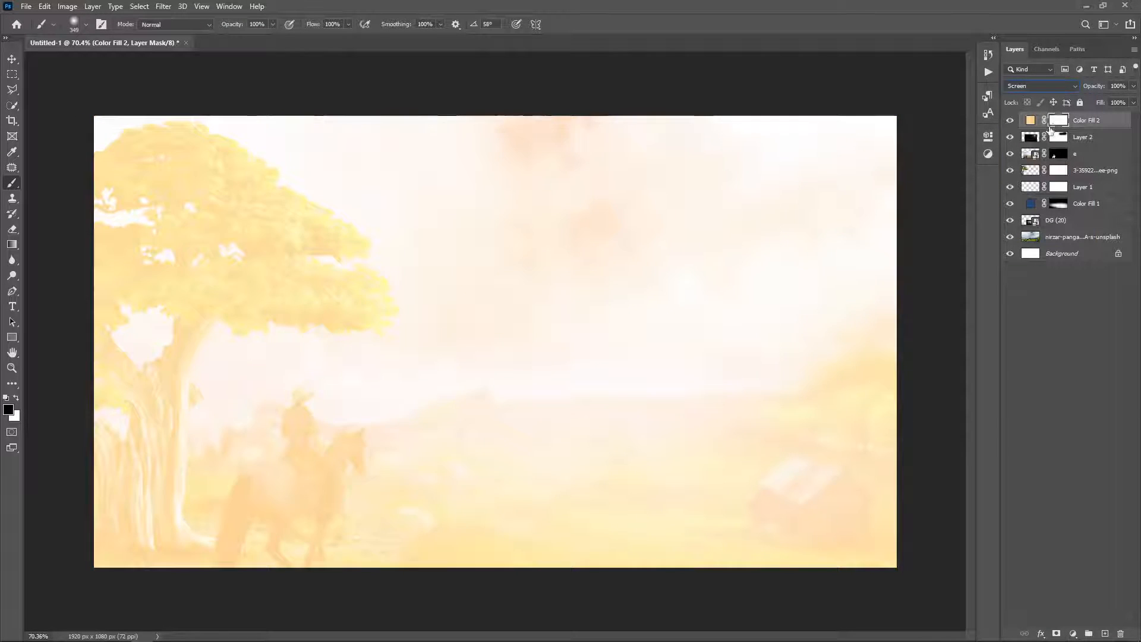
Step: Invert the orange fill's mask and paint a soft warm glow around the sun with the brush at 14% opacity
{"action": "key", "text": "ctrl+i"}
{"action": "left_click", "coordinate": [683, 285]}
{"action": "left_click_drag", "start_coordinate": [683, 285], "coordinate": [767, 299]}
{"action": "left_click_drag", "start_coordinate": [235, 24], "coordinate": [186, 30]}
{"action": "left_click", "coordinate": [673, 290]}
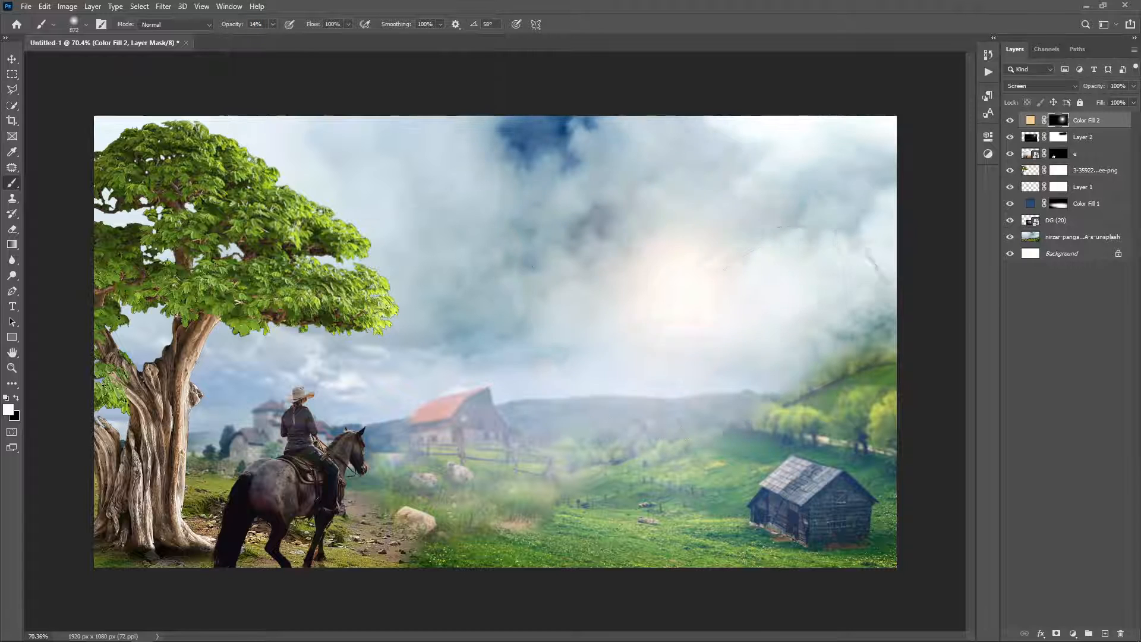
{"action": "left_click_drag", "start_coordinate": [731, 331], "coordinate": [660, 330]}
Step: Add a Levels adjustment above the landscape photo with the output white level at 183, and move it above the tree layer
{"action": "left_click", "coordinate": [1083, 237]}
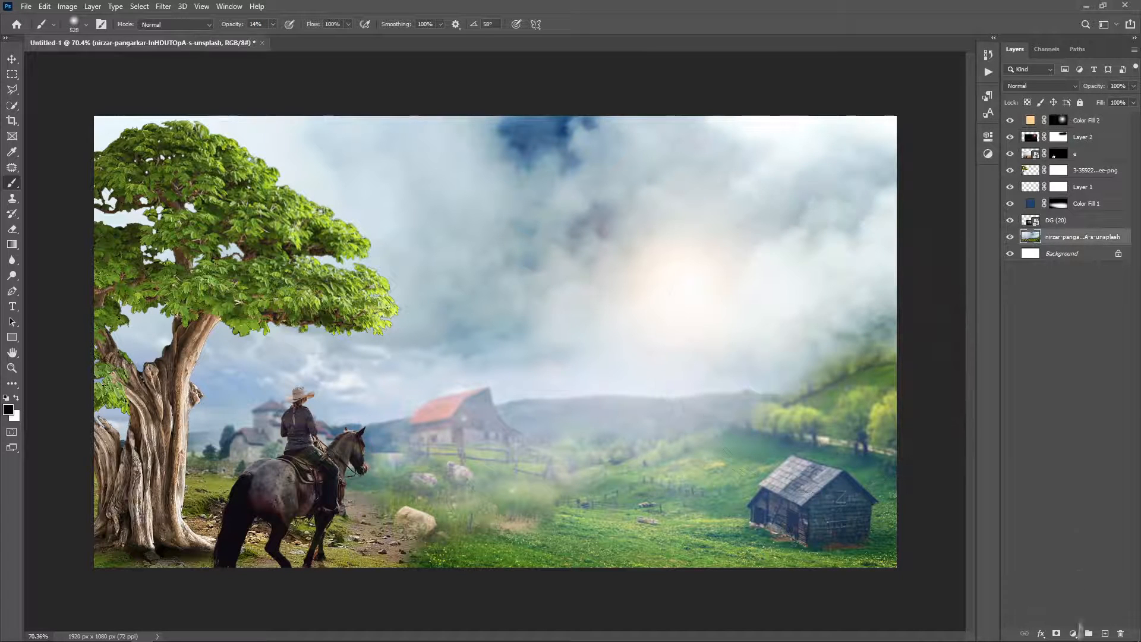
{"action": "left_click", "coordinate": [1072, 633]}
{"action": "left_click", "coordinate": [1070, 468]}
{"action": "mouse_move", "coordinate": [960, 293]}
{"action": "left_mouse_down"}
{"action": "mouse_move", "coordinate": [910, 308]}
{"action": "mouse_move", "coordinate": [922, 308]}
{"action": "left_mouse_up"}
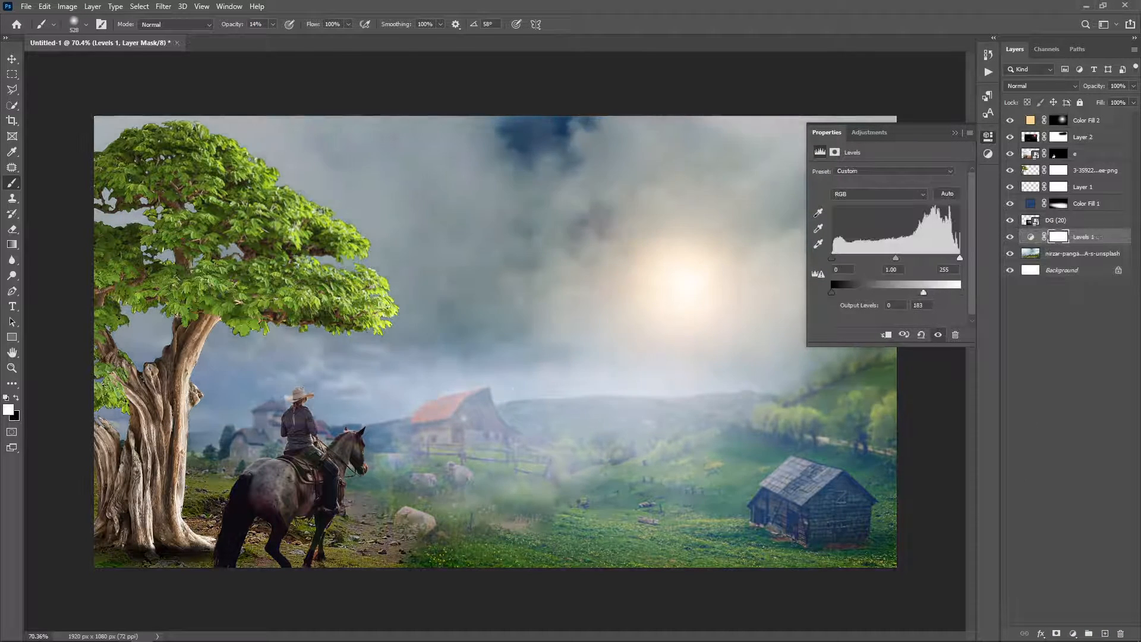
{"action": "left_click", "coordinate": [955, 133]}
{"action": "left_click_drag", "start_coordinate": [1087, 241], "coordinate": [1087, 163]}
Step: Paint black on the lens flare's mask to hide its leftover edges beside the sun, using 100% brush opacity
{"action": "left_click", "coordinate": [1083, 136]}
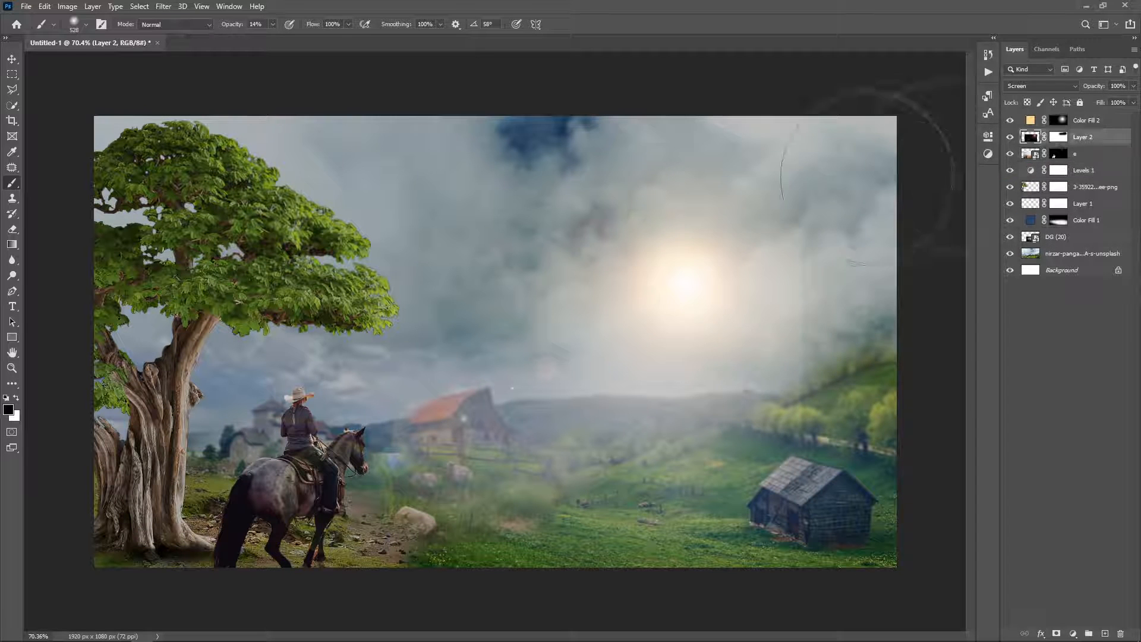
{"action": "key", "text": "x"}
{"action": "mouse_move", "coordinate": [830, 310]}
{"action": "left_mouse_down"}
{"action": "mouse_move", "coordinate": [790, 311]}
{"action": "mouse_move", "coordinate": [802, 318]}
{"action": "left_mouse_up"}
{"action": "key", "text": "0"}
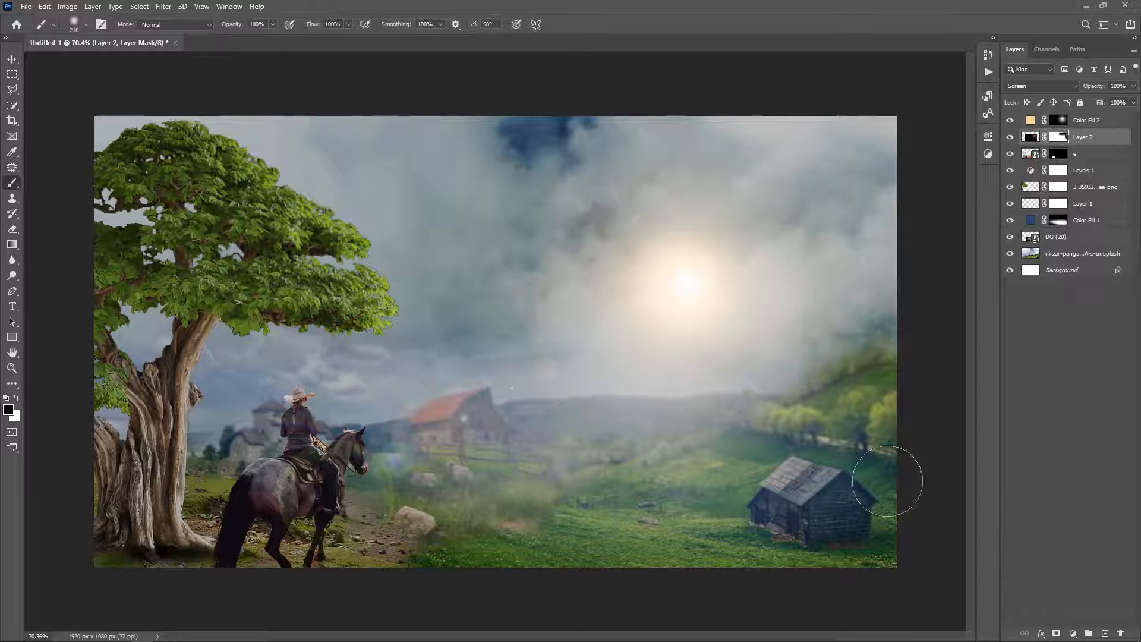
Step: Add a Color Lookup adjustment at the top of the stack using the EdgyAmber.3DL look
{"action": "left_click", "coordinate": [1091, 124]}
{"action": "left_click", "coordinate": [1073, 634]}
{"action": "left_click", "coordinate": [1084, 571]}
{"action": "left_click", "coordinate": [910, 174]}
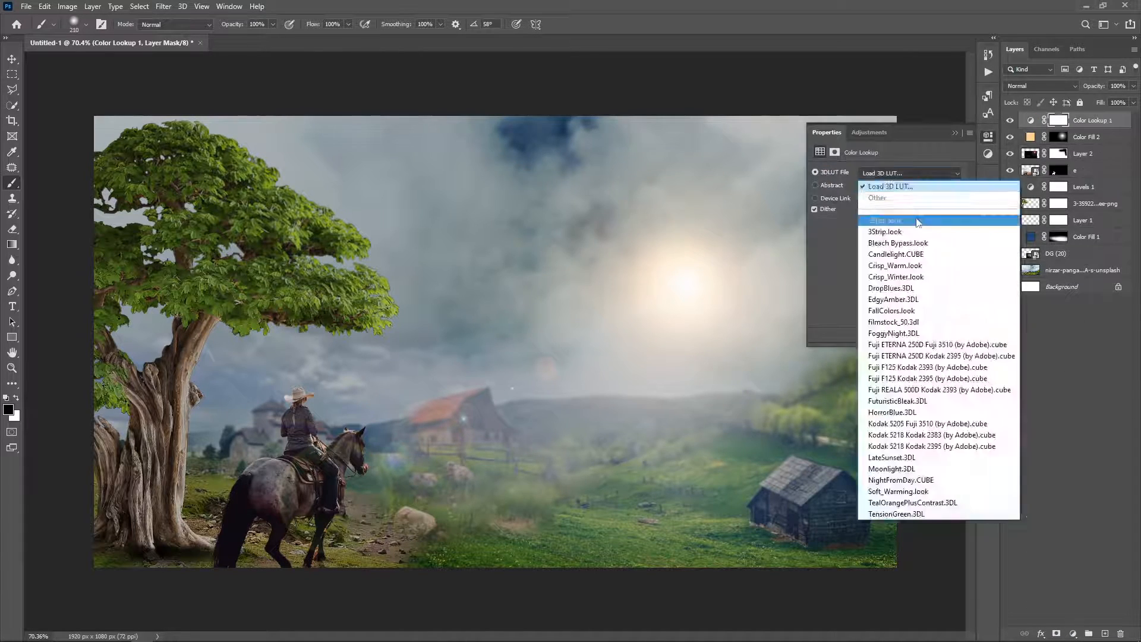
{"action": "left_click", "coordinate": [916, 222]}
{"action": "scroll", "coordinate": [903, 178], "scroll_direction": "down", "scroll_amount": 3}
{"action": "scroll", "coordinate": [902, 177], "scroll_direction": "down", "scroll_amount": 4}
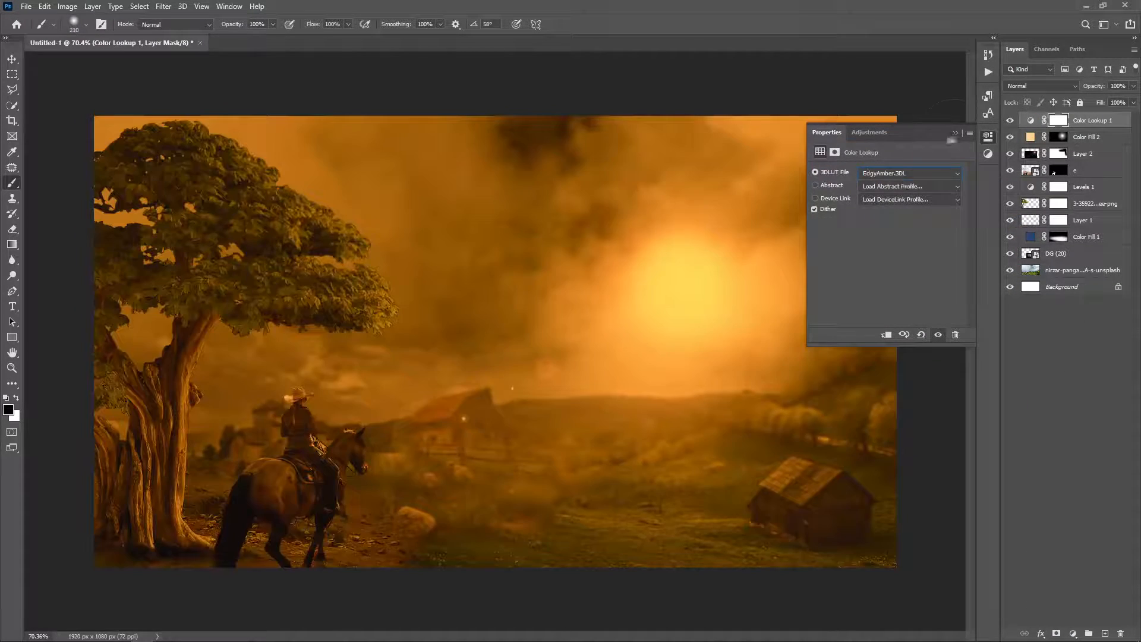
{"action": "left_click", "coordinate": [954, 133]}
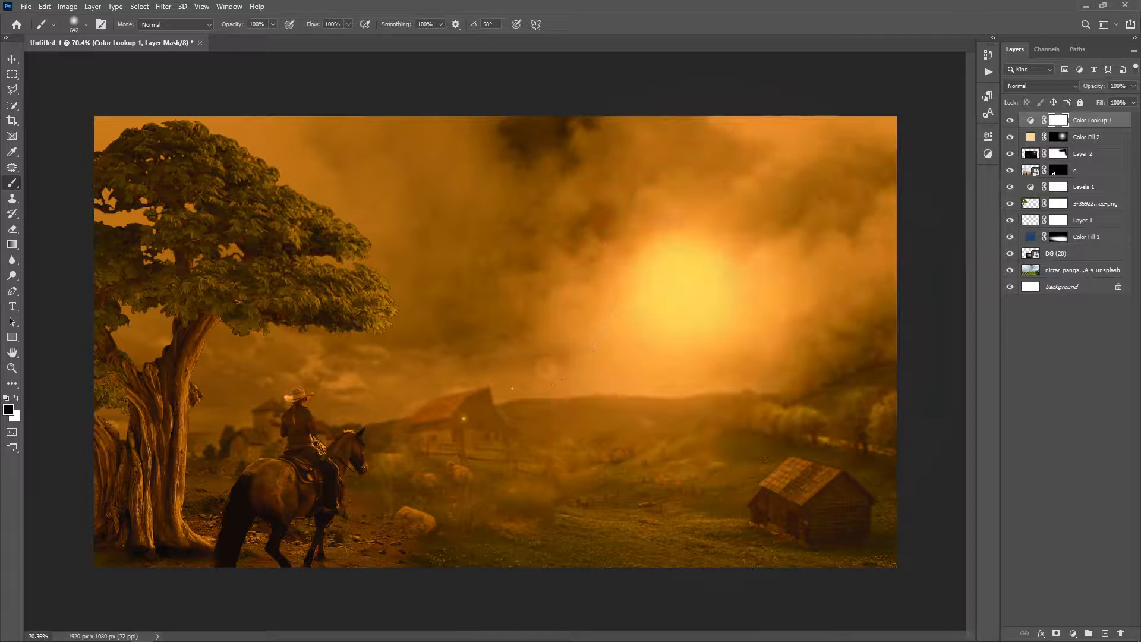
{"action": "left_click", "coordinate": [670, 291]}
{"action": "left_click", "coordinate": [686, 273]}
{"action": "left_click_drag", "start_coordinate": [679, 286], "coordinate": [848, 288]}
{"action": "left_click", "coordinate": [679, 285]}
{"action": "left_click", "coordinate": [574, 249]}
{"action": "left_click", "coordinate": [862, 229]}
{"action": "key", "text": "ctrl+z"}
{"action": "key", "text": "ctrl+z"}
{"action": "key", "text": "ctrl+z"}
Step: Paint black on the Color Lookup mask at 15% brush opacity to soften the amber tint around the sun and sky
{"action": "left_click_drag", "start_coordinate": [799, 297], "coordinate": [532, 297]}
{"action": "left_click_drag", "start_coordinate": [232, 27], "coordinate": [237, 27]}
{"action": "left_click", "coordinate": [666, 238]}
{"action": "left_click", "coordinate": [850, 237]}
{"action": "left_click", "coordinate": [666, 356]}
{"action": "left_click", "coordinate": [475, 202]}
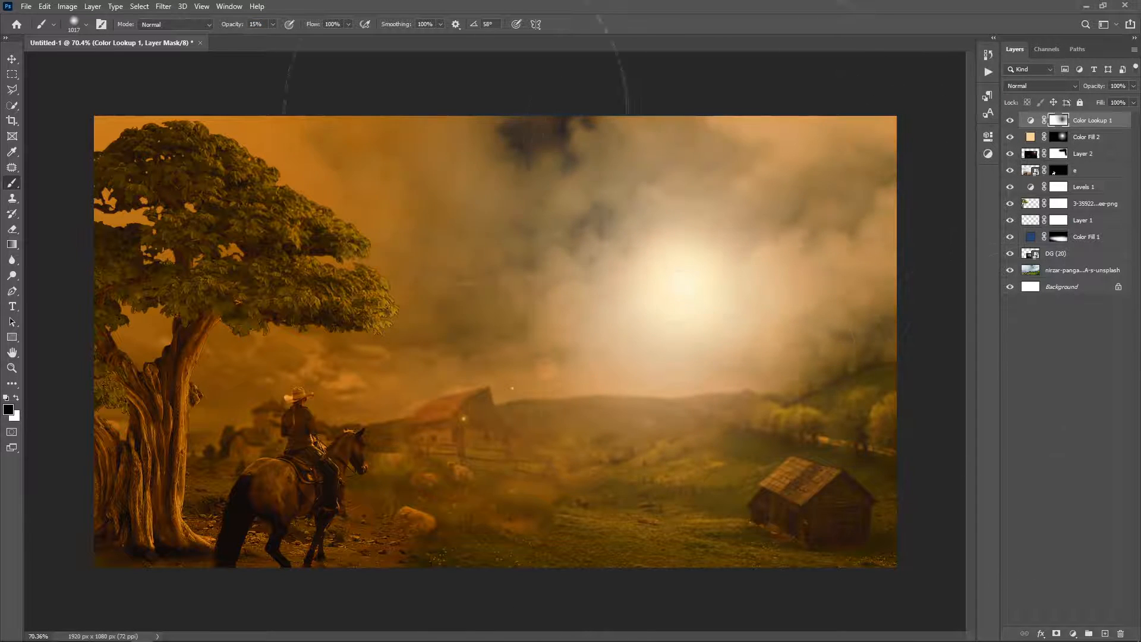
{"action": "left_click", "coordinate": [867, 244]}
{"action": "left_click_drag", "start_coordinate": [850, 244], "coordinate": [728, 244]}
{"action": "key", "text": "x"}
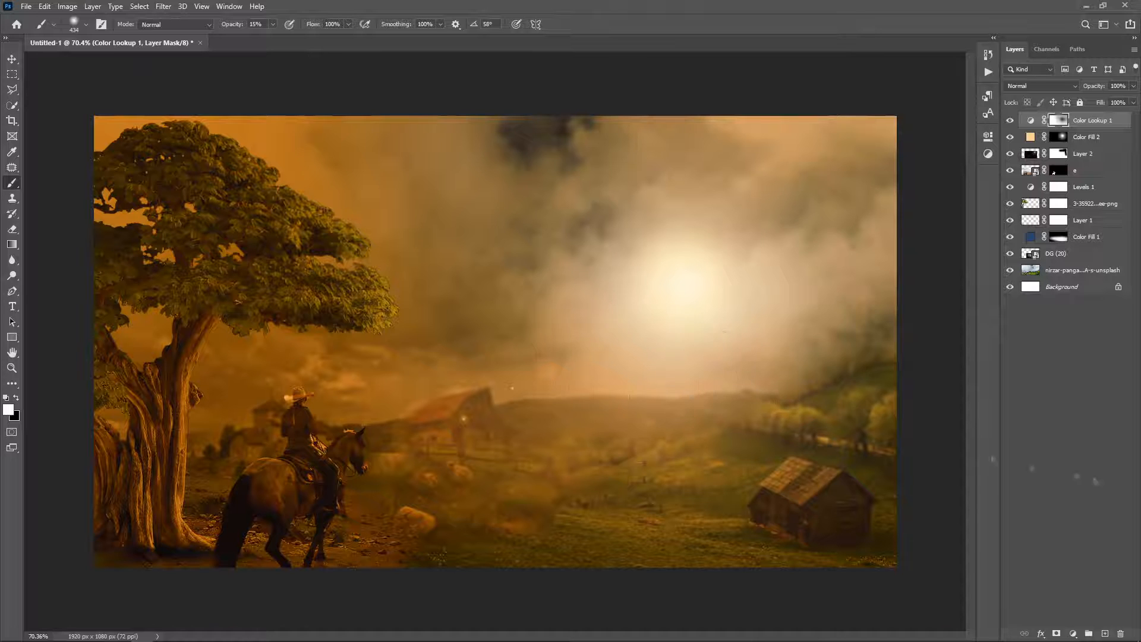
Step: Switch to File Explorer and place the 132 sun light overlay into the scene over the sky
{"action": "mouse_move", "coordinate": [299, 637]}
{"action": "left_click", "coordinate": [384, 633]}
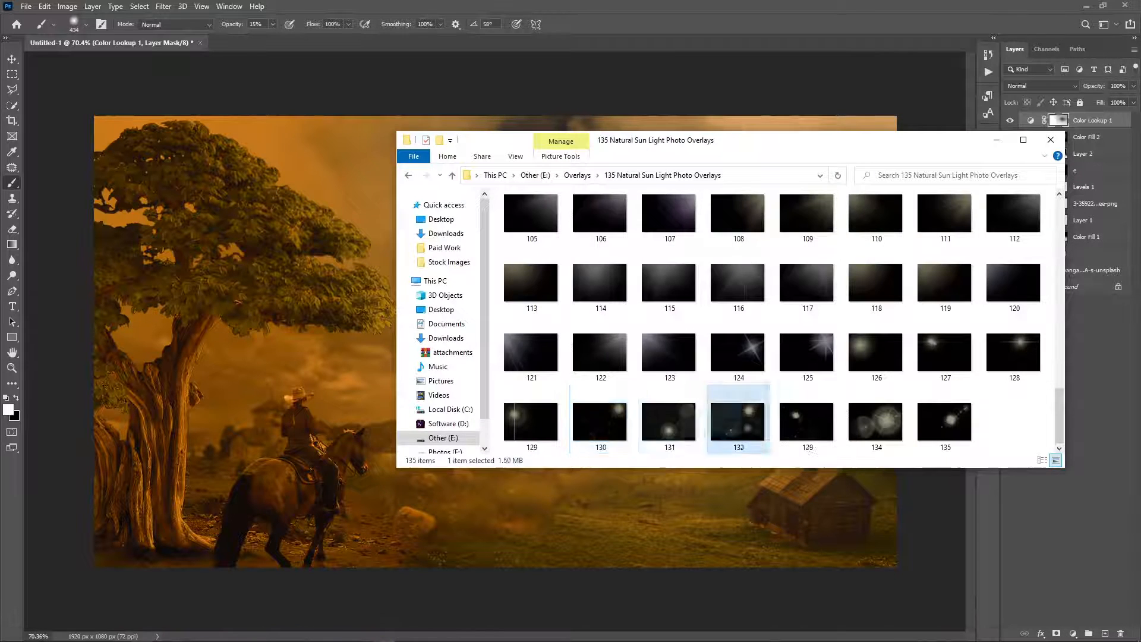
{"action": "left_click_drag", "start_coordinate": [747, 421], "coordinate": [354, 345]}
{"action": "left_click_drag", "start_coordinate": [616, 255], "coordinate": [704, 281]}
Step: Set the 132 overlay to Screen blending, then enlarge and align it so its flare centers on the sun
{"action": "left_click", "coordinate": [1041, 86]}
{"action": "left_click", "coordinate": [1026, 185]}
{"action": "left_click_drag", "start_coordinate": [678, 326], "coordinate": [670, 326]}
{"action": "left_click_drag", "start_coordinate": [849, 366], "coordinate": [783, 372]}
{"action": "left_click_drag", "start_coordinate": [292, 474], "coordinate": [133, 576]}
{"action": "left_click_drag", "start_coordinate": [652, 372], "coordinate": [667, 338]}
{"action": "key", "text": "Return"}
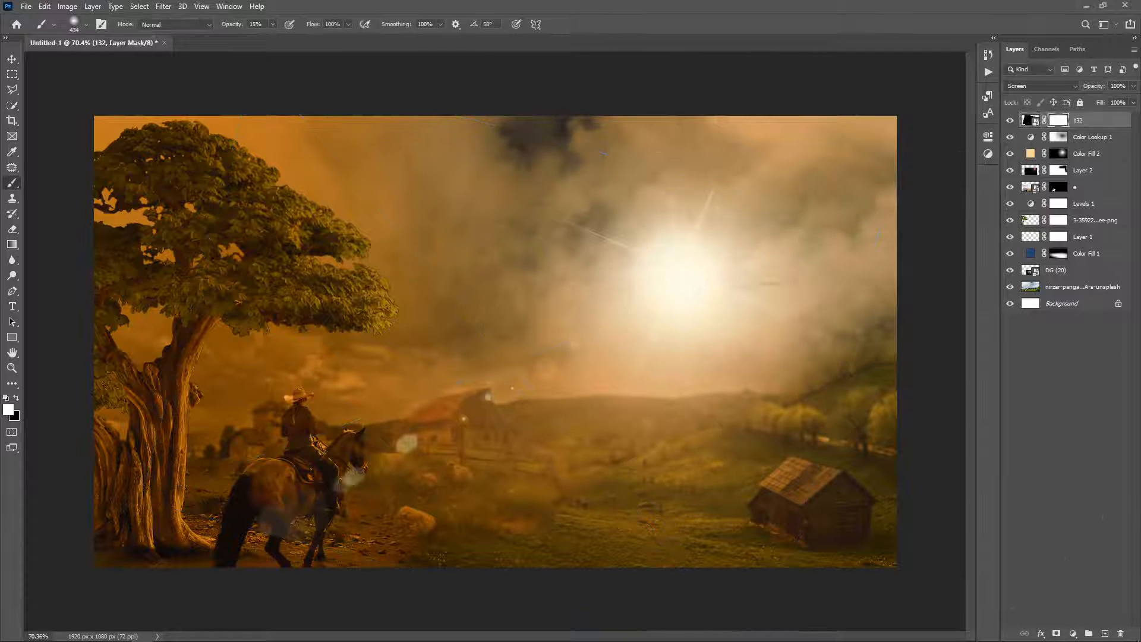
Step: Paint on the 132 overlay's mask with a large soft brush at 22% opacity to fade the light streaks around the sun
{"action": "left_click_drag", "start_coordinate": [693, 177], "coordinate": [620, 202]}
{"action": "key", "text": "bracketright"}
{"action": "key", "text": "bracketright"}
{"action": "key", "text": "bracketright"}
{"action": "left_click", "coordinate": [672, 262]}
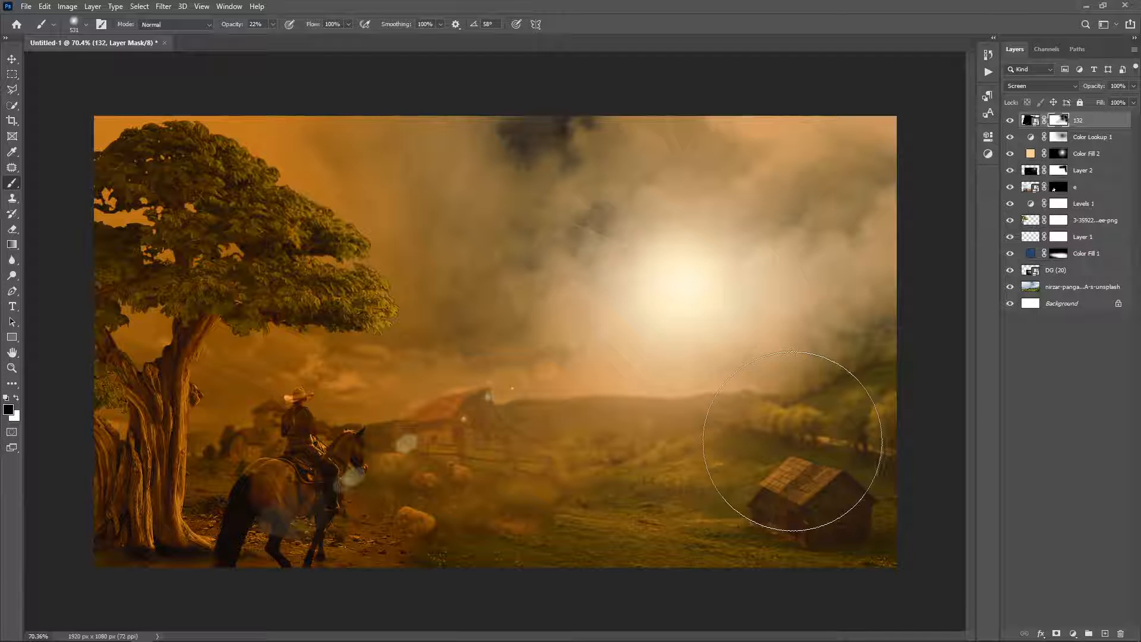
Step: Add a Levels adjustment clipped to the tree layer and lower its output white level to 126
{"action": "left_click", "coordinate": [1074, 224]}
{"action": "left_click", "coordinate": [1073, 633]}
{"action": "left_click", "coordinate": [1079, 469]}
{"action": "left_click", "coordinate": [885, 334]}
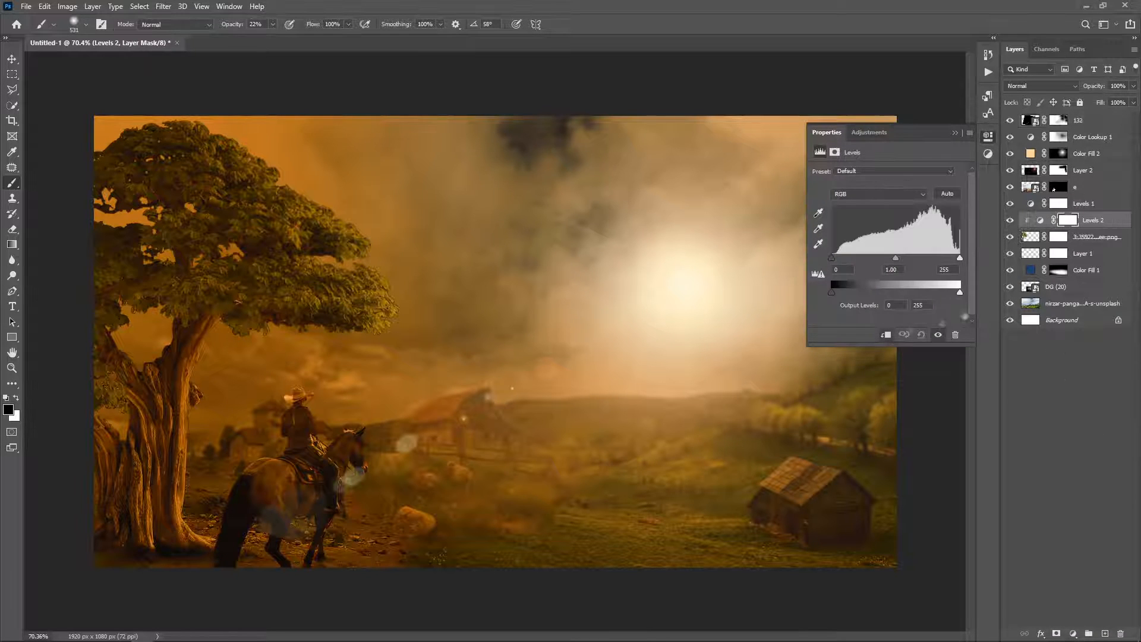
{"action": "left_click_drag", "start_coordinate": [960, 293], "coordinate": [884, 304]}
Step: Invert the tree Levels mask and paint shadows onto the trunk and left foliage at 62% brush opacity
{"action": "key", "text": "ctrl+i"}
{"action": "key", "text": "x"}
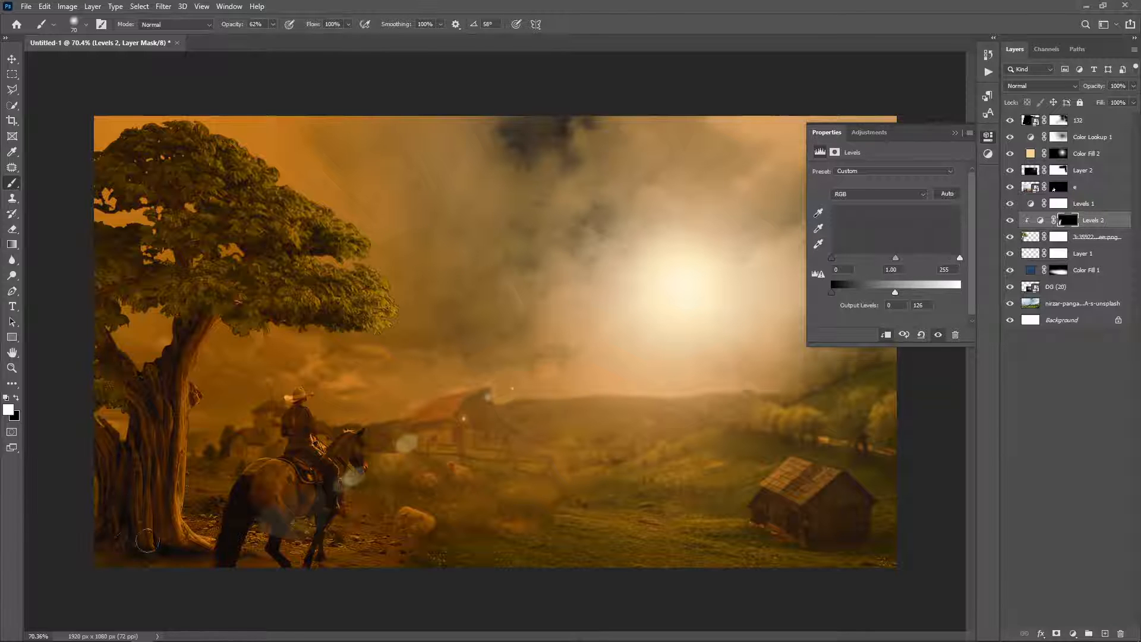
{"action": "left_click_drag", "start_coordinate": [178, 246], "coordinate": [88, 325]}
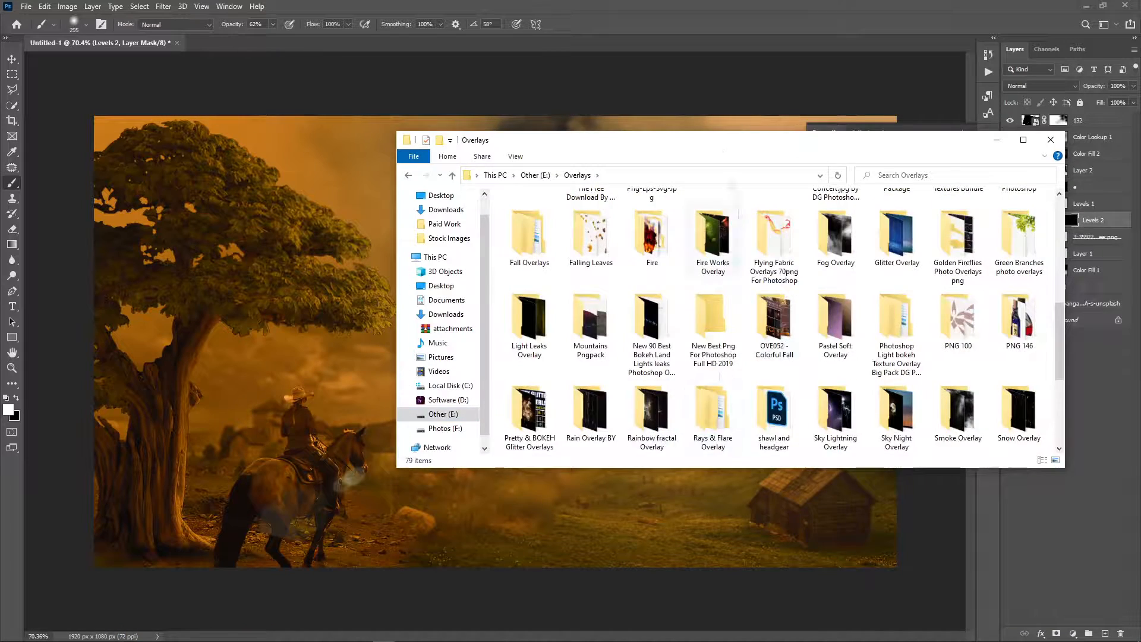
Step: Browse the Overlays folder in File Explorer and open the Fog Overlay folder
{"action": "left_click_drag", "start_coordinate": [718, 143], "coordinate": [1005, 208]}
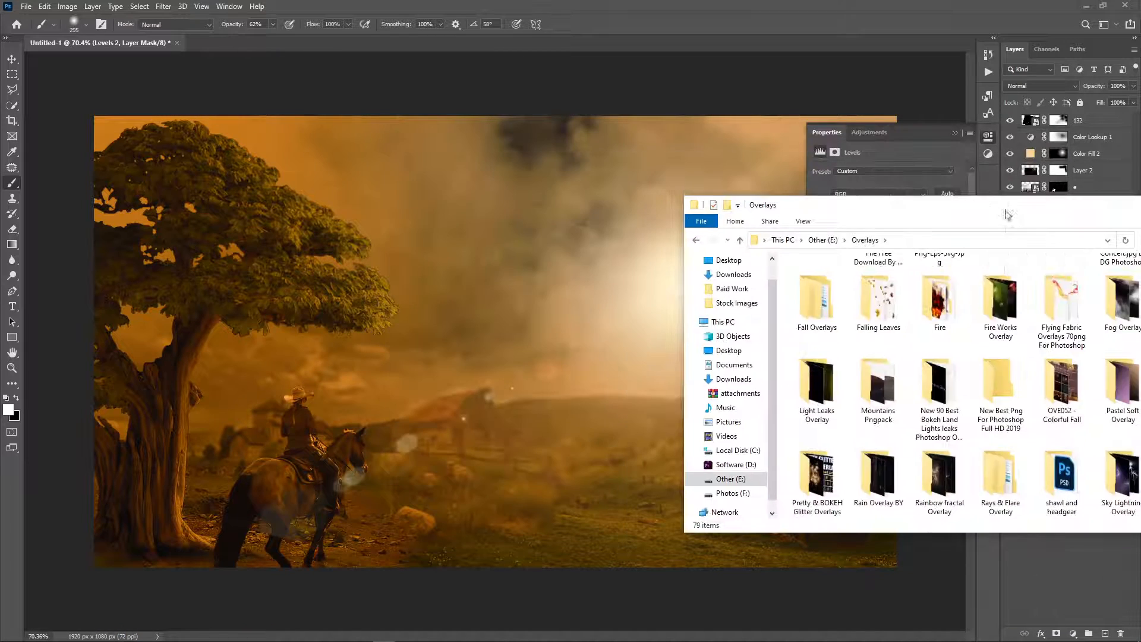
{"action": "scroll", "coordinate": [882, 368], "scroll_direction": "down", "scroll_amount": 3}
{"action": "left_click_drag", "start_coordinate": [919, 211], "coordinate": [631, 217]}
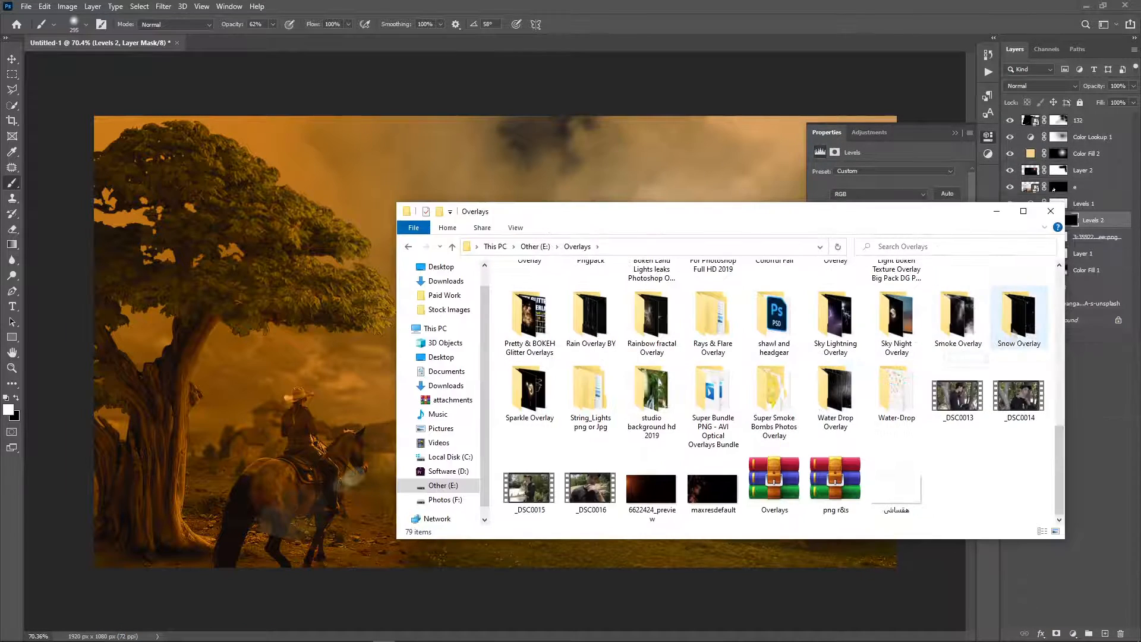
{"action": "scroll", "coordinate": [809, 469], "scroll_direction": "up", "scroll_amount": 2}
{"action": "double_click", "coordinate": [834, 294]}
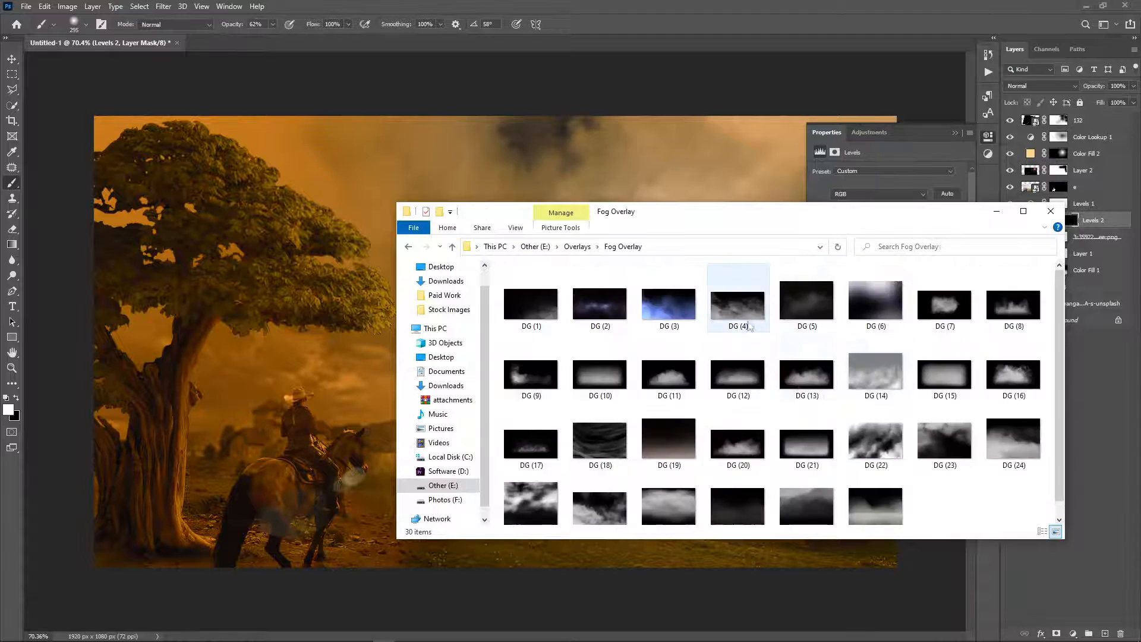
Step: Place the DG (4) fog image above the tree's Levels layer, resize it, and set it to Screen blending
{"action": "left_click_drag", "start_coordinate": [745, 312], "coordinate": [618, 169]}
{"action": "left_click_drag", "start_coordinate": [619, 404], "coordinate": [1069, 633]}
{"action": "left_click_drag", "start_coordinate": [791, 566], "coordinate": [598, 362]}
{"action": "left_click", "coordinate": [1041, 86]}
{"action": "left_click", "coordinate": [1032, 185]}
{"action": "key", "text": "Return"}
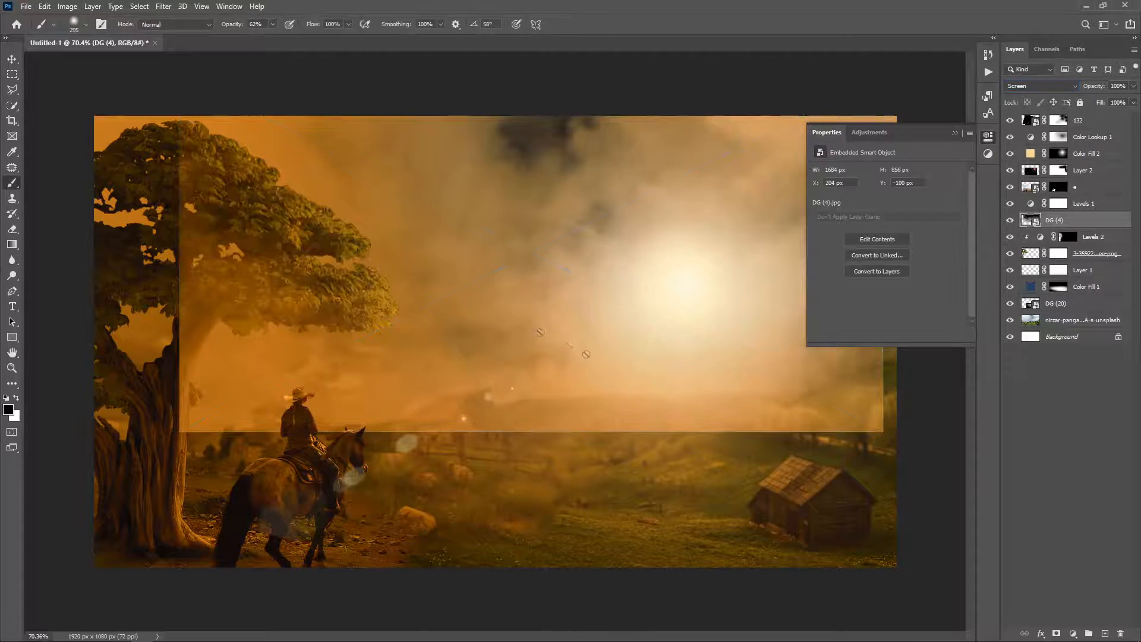
Step: Move the DG (4) fog down so it covers the lower landscape
{"action": "key", "text": "ctrl+t"}
{"action": "left_click_drag", "start_coordinate": [573, 378], "coordinate": [568, 535]}
{"action": "left_click", "coordinate": [570, 24]}
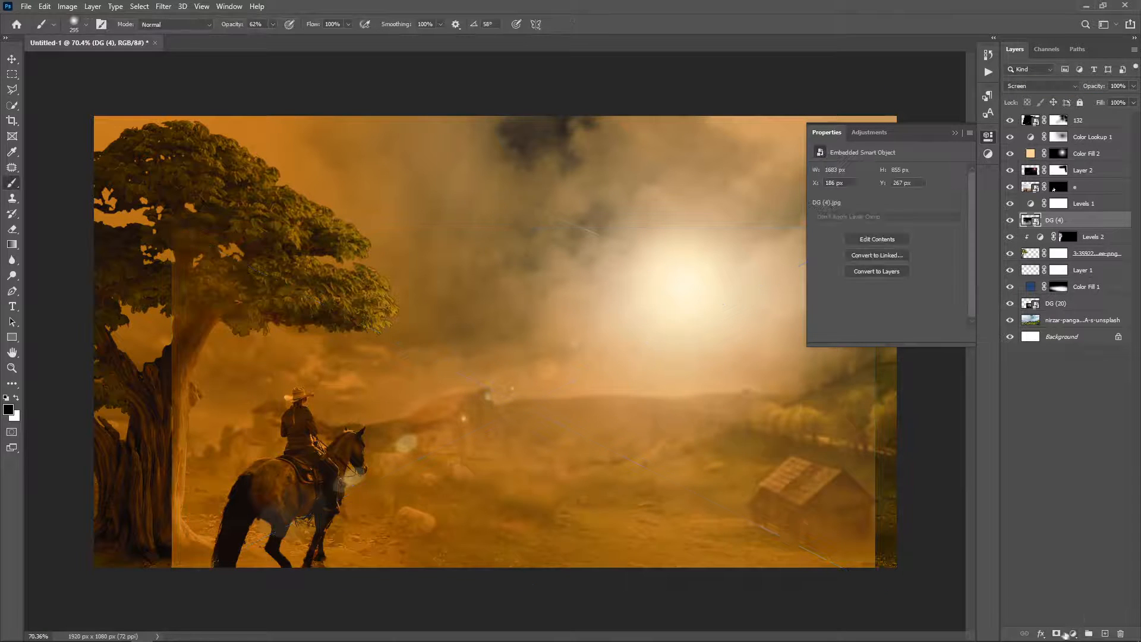
Step: Add an inverted mask to the DG (4) fog and paint it back softly over the castle, barn, cabin and meadow
{"action": "left_click", "coordinate": [1056, 633]}
{"action": "key", "text": "ctrl+i"}
{"action": "left_click_drag", "start_coordinate": [382, 334], "coordinate": [427, 356]}
{"action": "left_click", "coordinate": [516, 435]}
{"action": "left_click", "coordinate": [799, 450]}
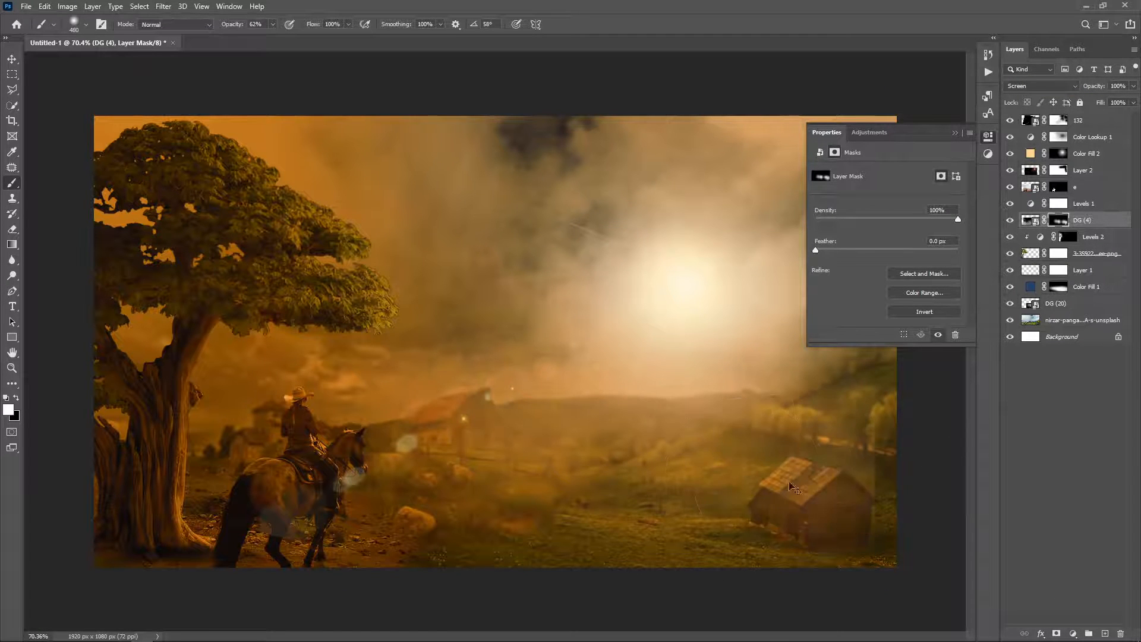
{"action": "left_click", "coordinate": [651, 469]}
{"action": "left_click_drag", "start_coordinate": [1097, 213], "coordinate": [1097, 217]}
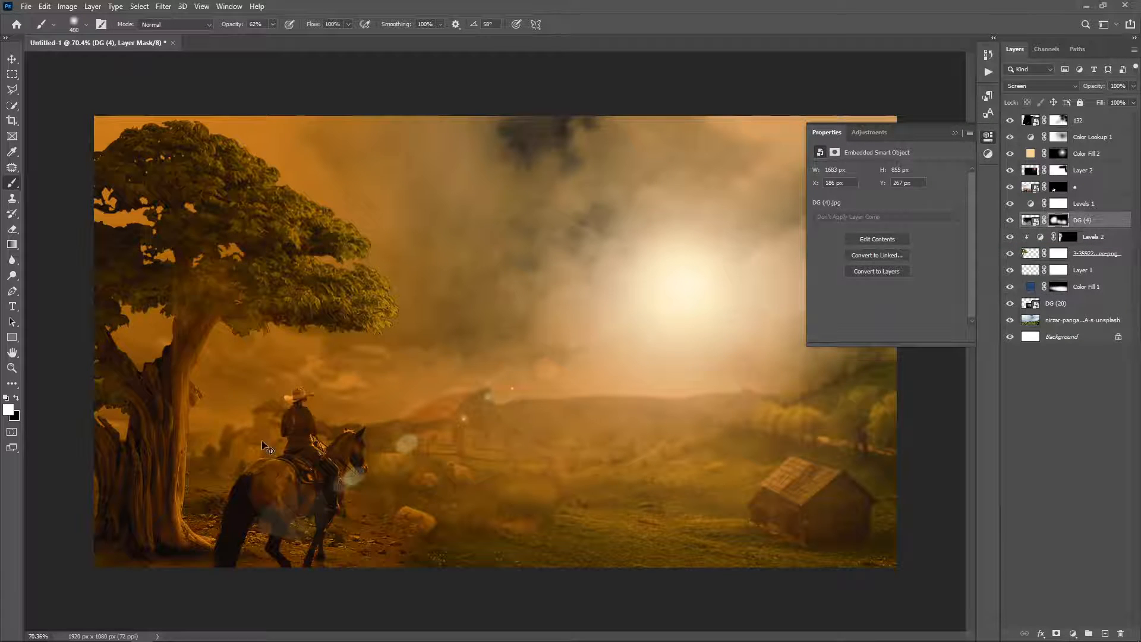
{"action": "scroll", "coordinate": [231, 329], "scroll_direction": "up", "scroll_amount": 5}
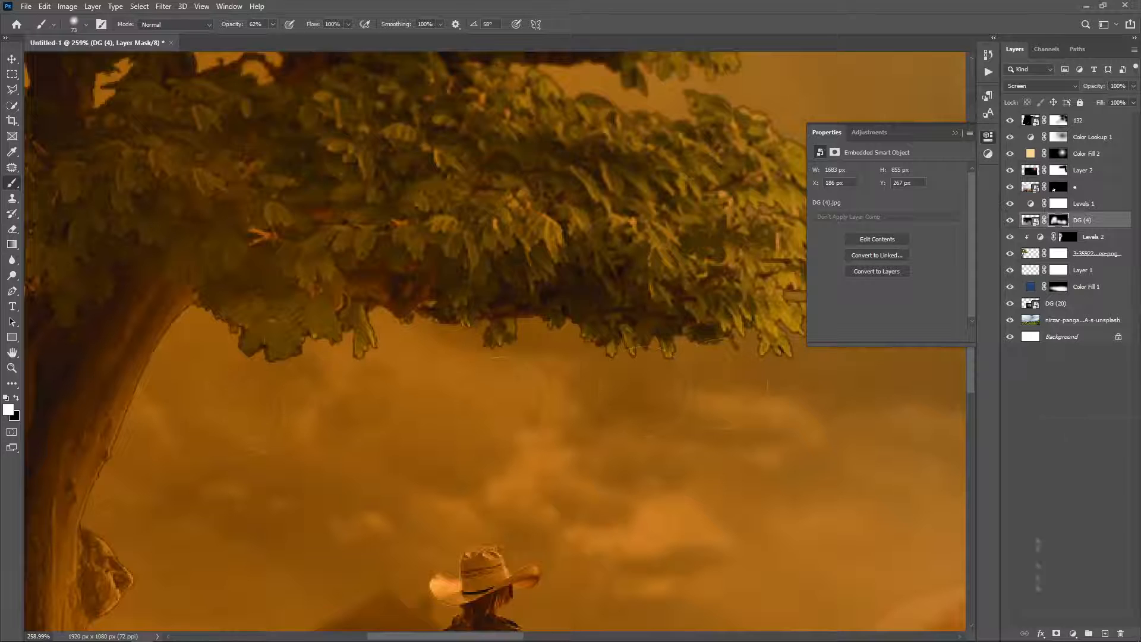
{"action": "left_click", "coordinate": [1073, 634]}
{"action": "left_click", "coordinate": [1070, 422]}
{"action": "left_click_drag", "start_coordinate": [851, 351], "coordinate": [853, 359]}
{"action": "left_click", "coordinate": [832, 317]}
{"action": "left_click", "coordinate": [961, 236]}
Step: Add a yellow-orange Solid Color fill layer and set it to Screen blending
{"action": "left_click", "coordinate": [1072, 633]}
{"action": "left_click", "coordinate": [1070, 422]}
{"action": "left_click", "coordinate": [833, 318]}
{"action": "left_click", "coordinate": [956, 215]}
{"action": "left_click", "coordinate": [1040, 85]}
{"action": "left_click", "coordinate": [1031, 185]}
Step: Invert the yellow fill's mask, move the fill beneath the tree's Levels adjustment, and clip it to the tree layer
{"action": "key", "text": "ctrl+i"}
{"action": "key", "text": "x"}
{"action": "scroll", "coordinate": [592, 321], "scroll_direction": "right", "scroll_amount": 3}
{"action": "left_click_drag", "start_coordinate": [591, 321], "coordinate": [552, 374]}
{"action": "key", "text": "ctrl+z"}
{"action": "left_click_drag", "start_coordinate": [1093, 221], "coordinate": [1100, 260]}
{"action": "left_click", "coordinate": [1073, 255]}
Step: Paint the yellow-orange fill into its mask over the sunlit foliage and the edge of the tree trunk
{"action": "right_click", "coordinate": [694, 327], "text": "alt"}
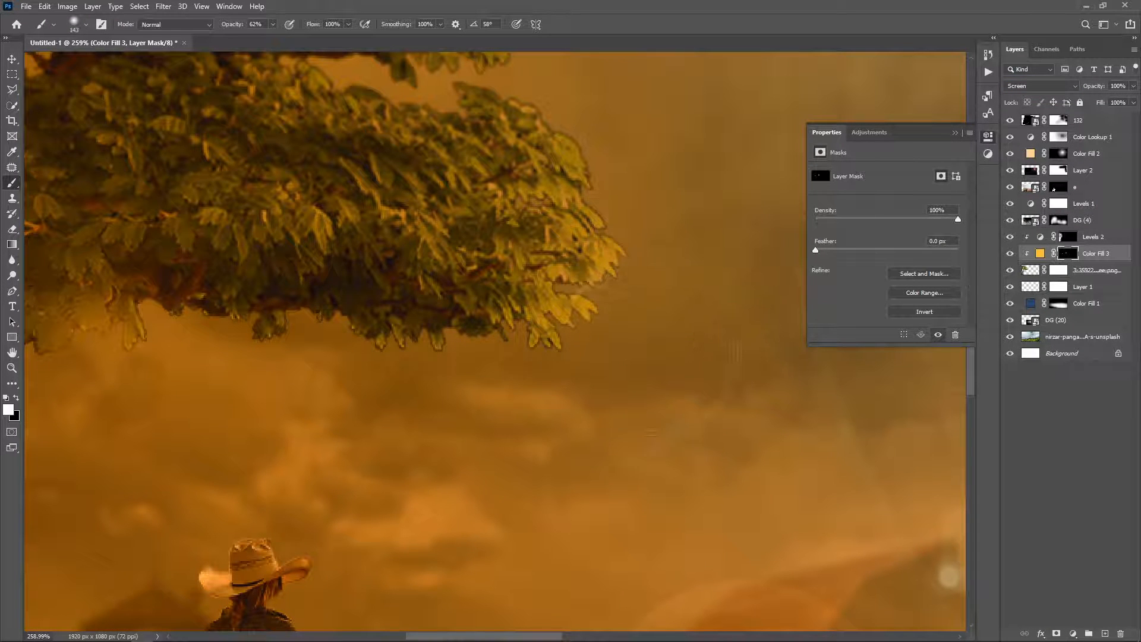
{"action": "left_click_drag", "start_coordinate": [407, 352], "coordinate": [463, 417]}
{"action": "left_click_drag", "start_coordinate": [415, 239], "coordinate": [535, 241]}
{"action": "mouse_move", "coordinate": [381, 157]}
{"action": "left_mouse_down"}
{"action": "mouse_move", "coordinate": [548, 357]}
{"action": "mouse_move", "coordinate": [461, 336]}
{"action": "mouse_move", "coordinate": [468, 246]}
{"action": "left_mouse_up"}
{"action": "left_click_drag", "start_coordinate": [689, 300], "coordinate": [794, 558]}
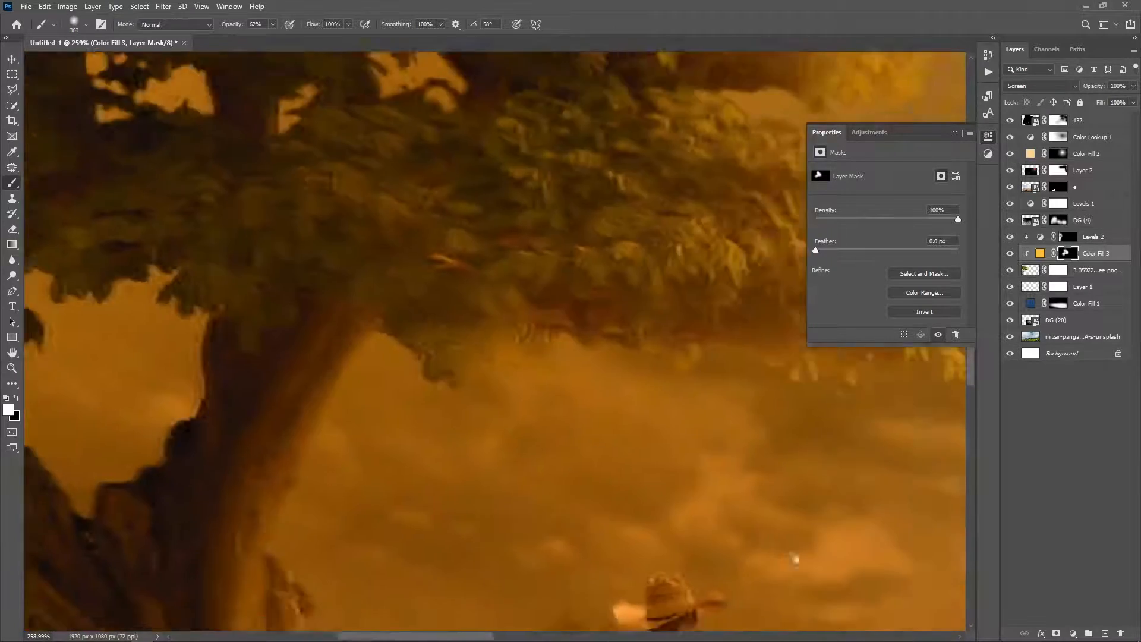
{"action": "left_click_drag", "start_coordinate": [549, 523], "coordinate": [543, 418]}
{"action": "left_click_drag", "start_coordinate": [550, 351], "coordinate": [439, 332]}
{"action": "left_click_drag", "start_coordinate": [362, 582], "coordinate": [337, 404]}
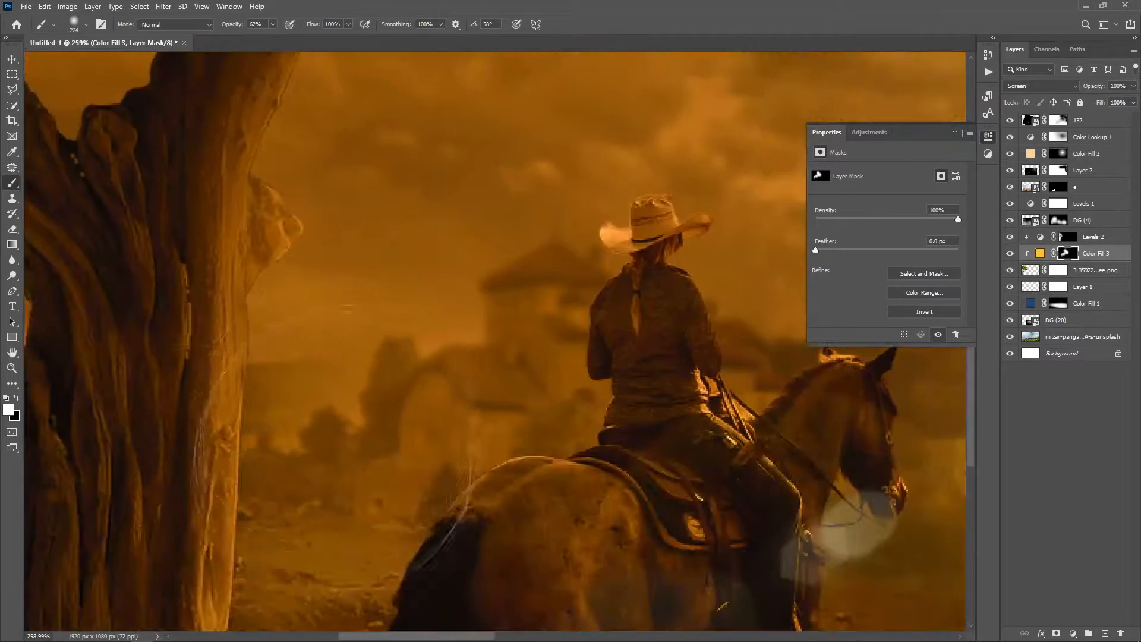
{"action": "key", "text": "z"}
{"action": "right_click", "coordinate": [204, 367]}
{"action": "left_click", "coordinate": [230, 374]}
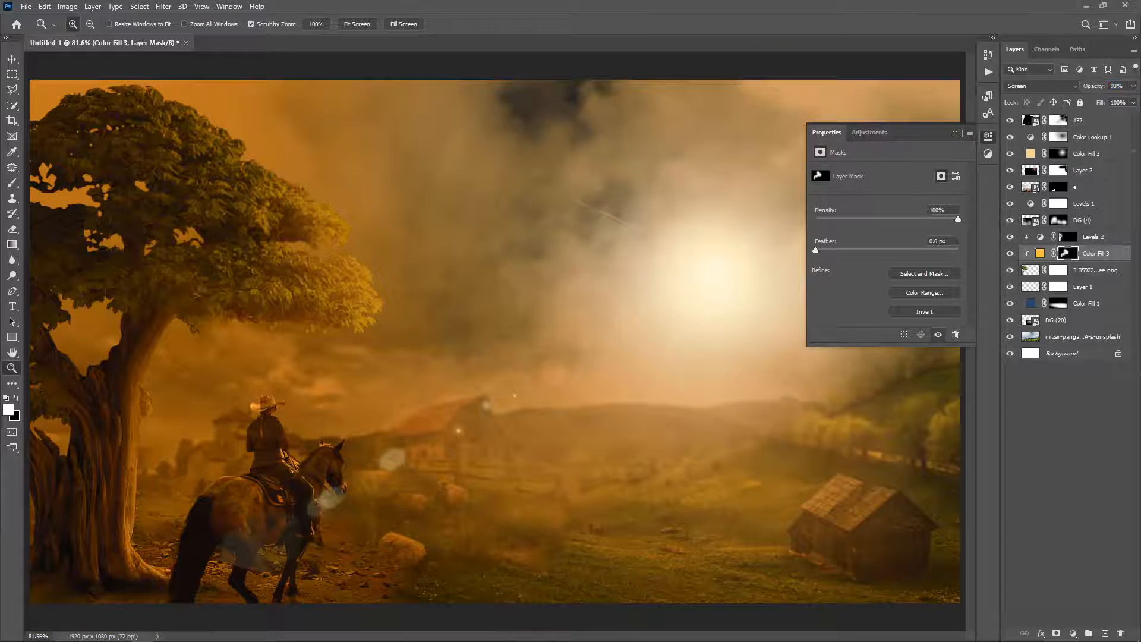
Step: Split the dark Underlying Layer slider in the yellow fill's Blend If options and lower the fill's opacity to 64%
{"action": "double_click", "coordinate": [1118, 254]}
{"action": "left_click_drag", "start_coordinate": [837, 295], "coordinate": [867, 297]}
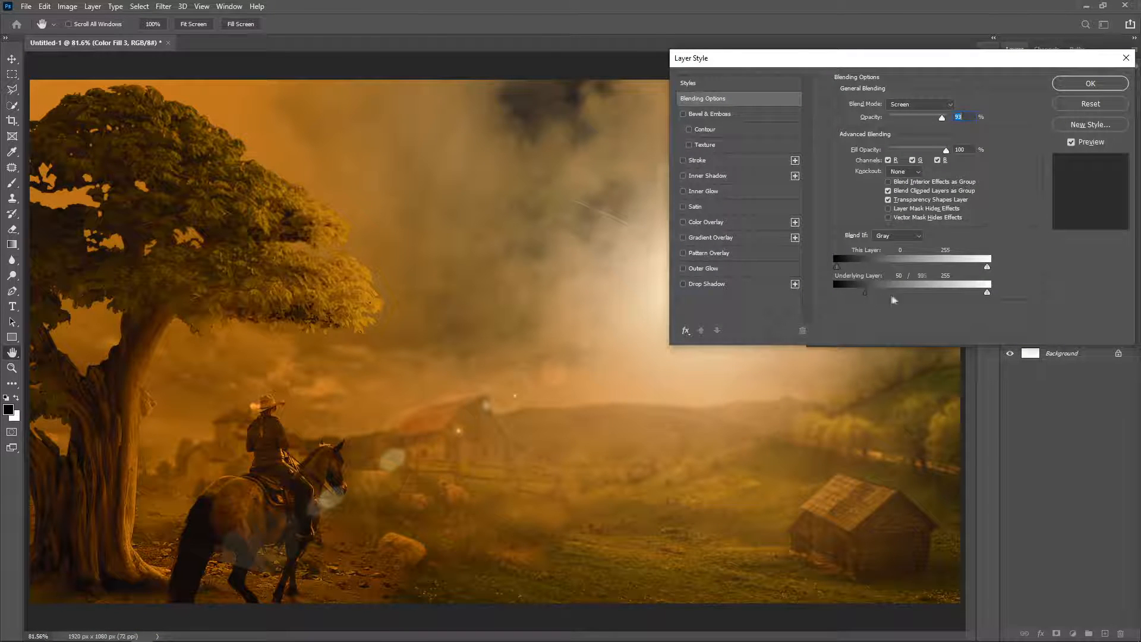
{"action": "left_click", "coordinate": [1090, 83]}
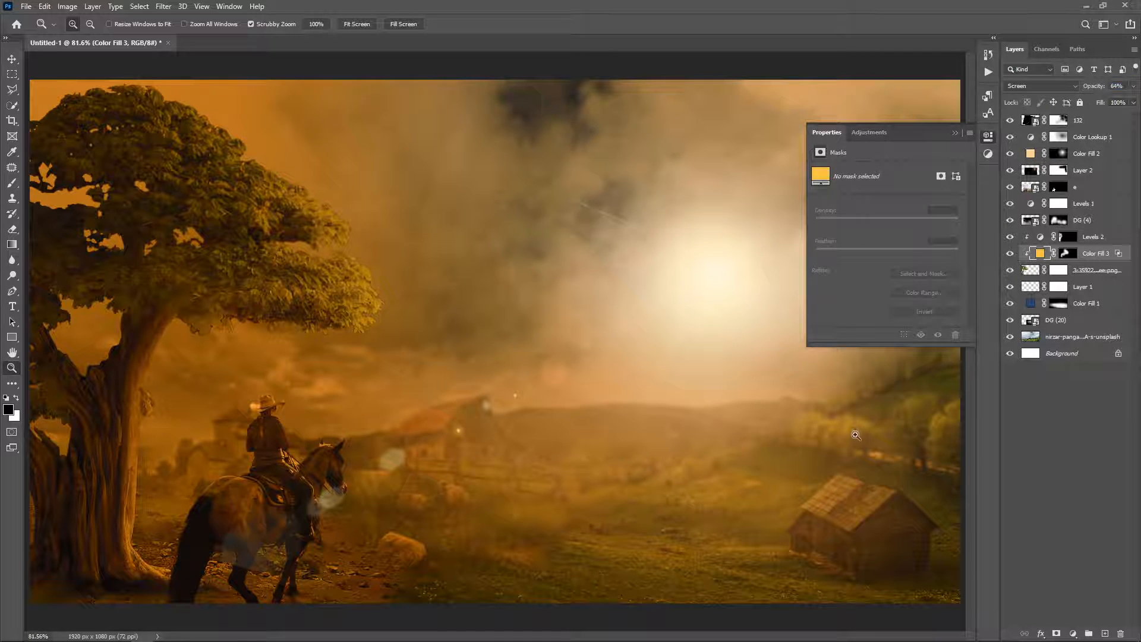
{"action": "left_click", "coordinate": [954, 131]}
Step: Lower Layer 2's opacity to 0% and reduce the 132 flare layer's opacity to 70%
{"action": "left_click", "coordinate": [1092, 153]}
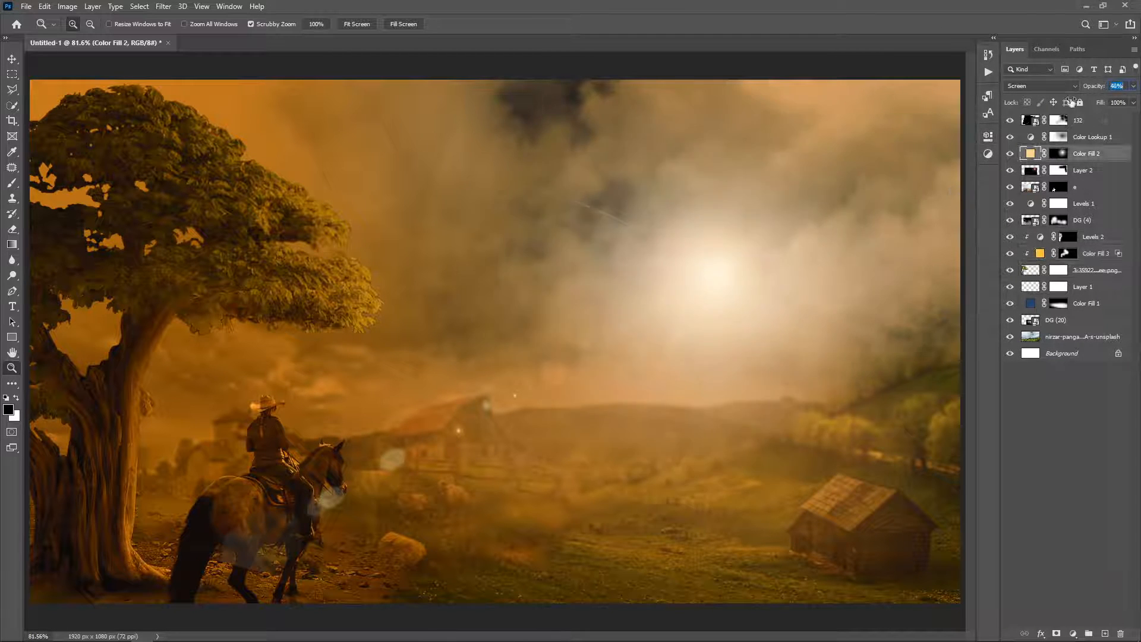
{"action": "left_click", "coordinate": [1089, 123]}
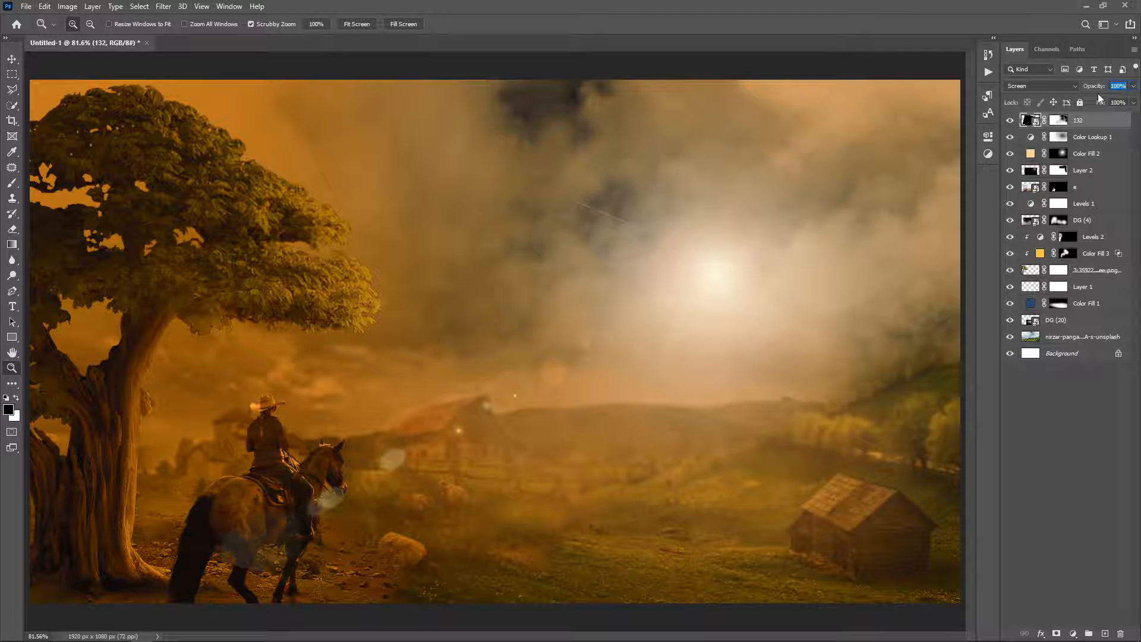
{"action": "left_click", "coordinate": [1092, 170]}
{"action": "left_click_drag", "start_coordinate": [1098, 87], "coordinate": [1026, 120]}
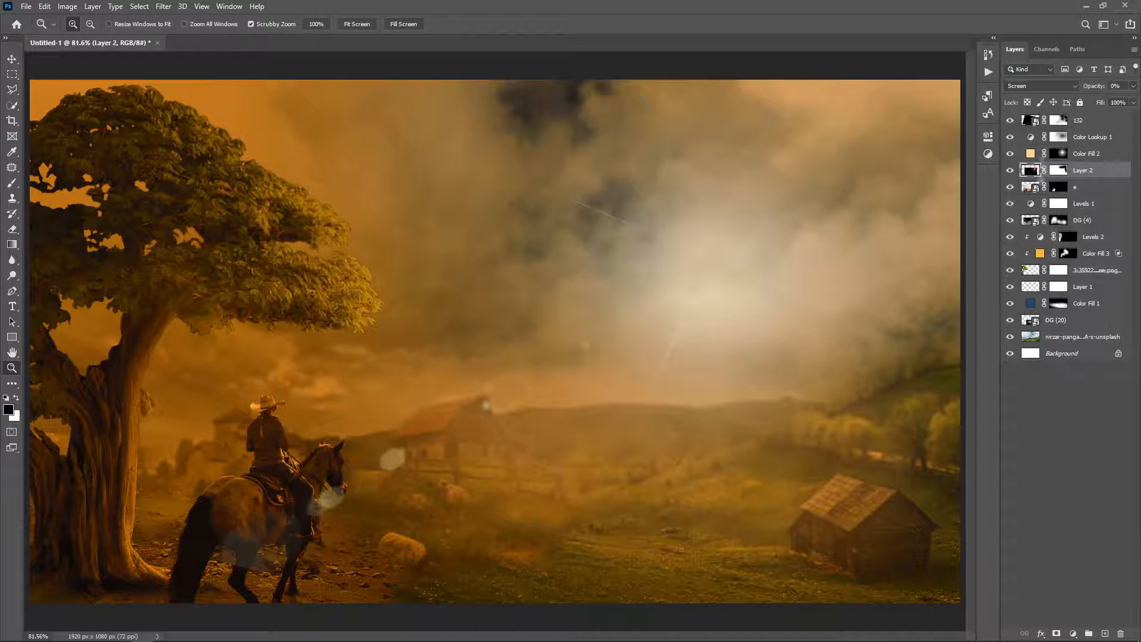
{"action": "left_click", "coordinate": [1037, 121]}
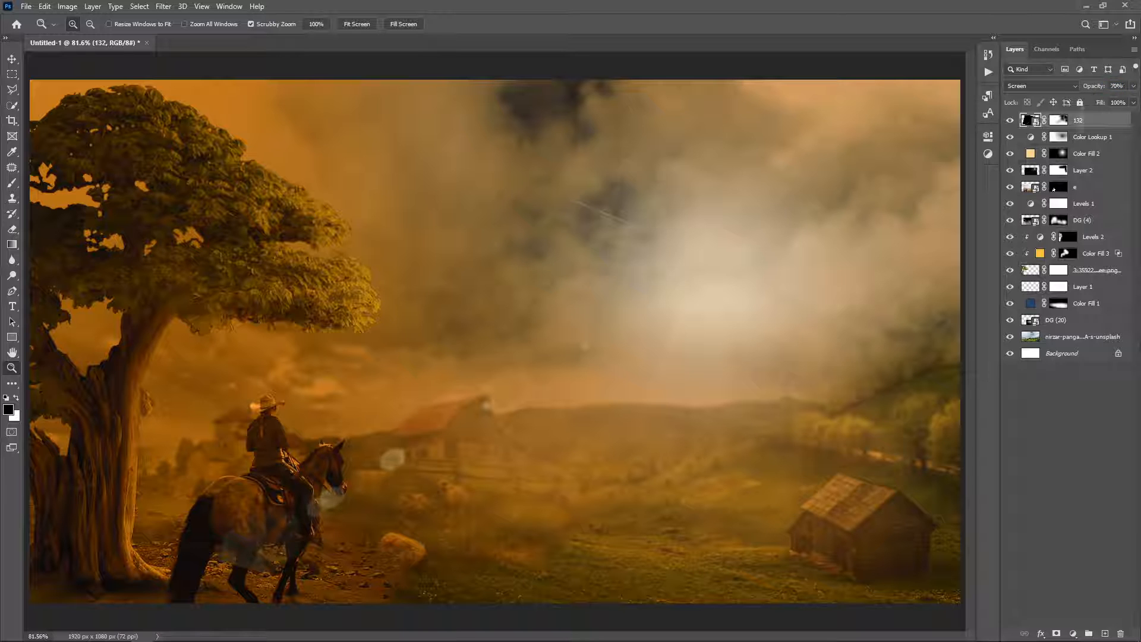
Step: Set the Color Fill 2 glow to 89% opacity and weaken the 132 flare layer further
{"action": "left_click", "coordinate": [1091, 154]}
{"action": "left_click_drag", "start_coordinate": [1096, 88], "coordinate": [1031, 107]}
{"action": "left_click", "coordinate": [1080, 121]}
{"action": "mouse_move", "coordinate": [1122, 99]}
{"action": "left_mouse_down"}
{"action": "mouse_move", "coordinate": [1103, 94]}
{"action": "mouse_move", "coordinate": [1130, 100]}
{"action": "left_mouse_up"}
{"action": "left_click", "coordinate": [1091, 152]}
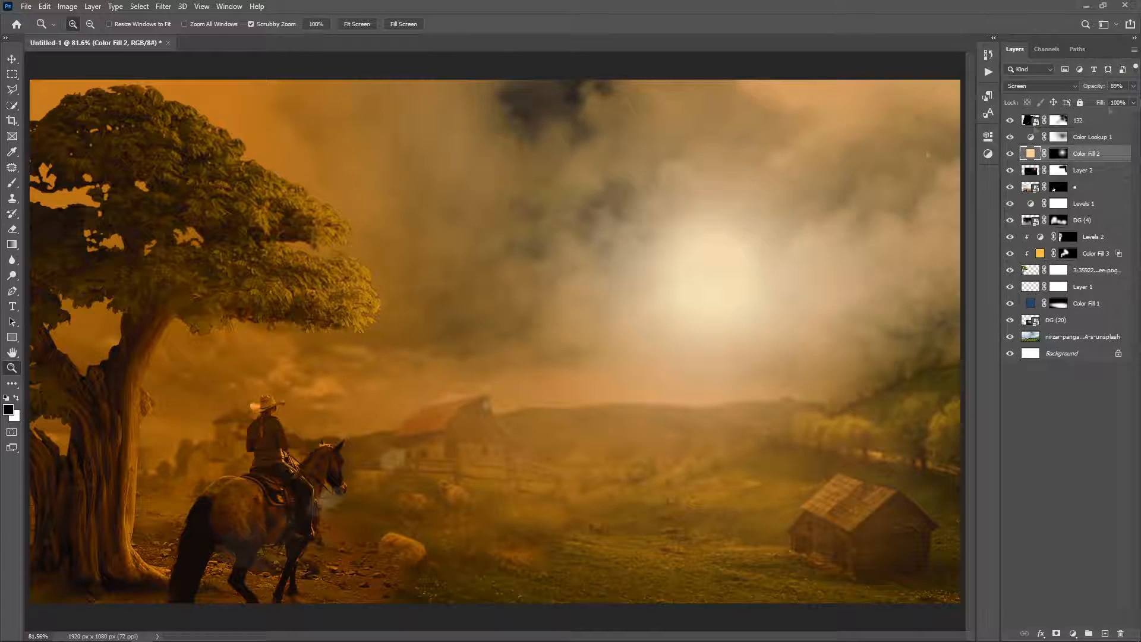
Step: Paint black on the Color Fill 2 mask around the sun and restore a small glow at its center with white
{"action": "key", "text": "b"}
{"action": "left_click", "coordinate": [1057, 155]}
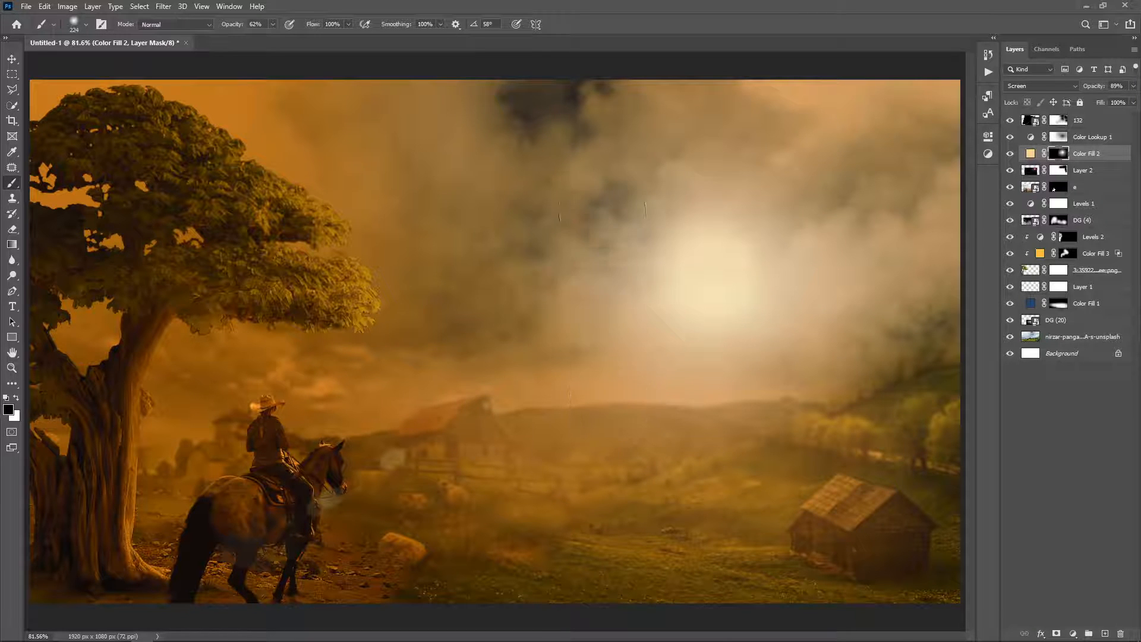
{"action": "mouse_move", "coordinate": [796, 410]}
{"action": "left_mouse_down"}
{"action": "mouse_move", "coordinate": [595, 315]}
{"action": "mouse_move", "coordinate": [830, 280]}
{"action": "mouse_move", "coordinate": [778, 303]}
{"action": "mouse_move", "coordinate": [672, 294]}
{"action": "left_mouse_up"}
{"action": "key", "text": "x"}
{"action": "left_click", "coordinate": [709, 277]}
{"action": "left_click", "coordinate": [709, 278]}
{"action": "key", "text": "z"}
{"action": "mouse_move", "coordinate": [747, 339]}
{"action": "left_mouse_down"}
{"action": "mouse_move", "coordinate": [519, 382]}
{"action": "mouse_move", "coordinate": [557, 391]}
{"action": "left_mouse_up"}
Step: Add a Color Lookup adjustment above all layers and choose the NightFromDay.CUBE 3DLUT
{"action": "left_click", "coordinate": [1095, 123]}
{"action": "left_click", "coordinate": [1071, 633]}
{"action": "left_click", "coordinate": [1082, 564]}
{"action": "left_click", "coordinate": [903, 173]}
{"action": "left_click", "coordinate": [899, 223]}
{"action": "scroll", "coordinate": [902, 177], "scroll_direction": "down", "scroll_amount": 1}
{"action": "scroll", "coordinate": [901, 177], "scroll_direction": "down", "scroll_amount": 8}
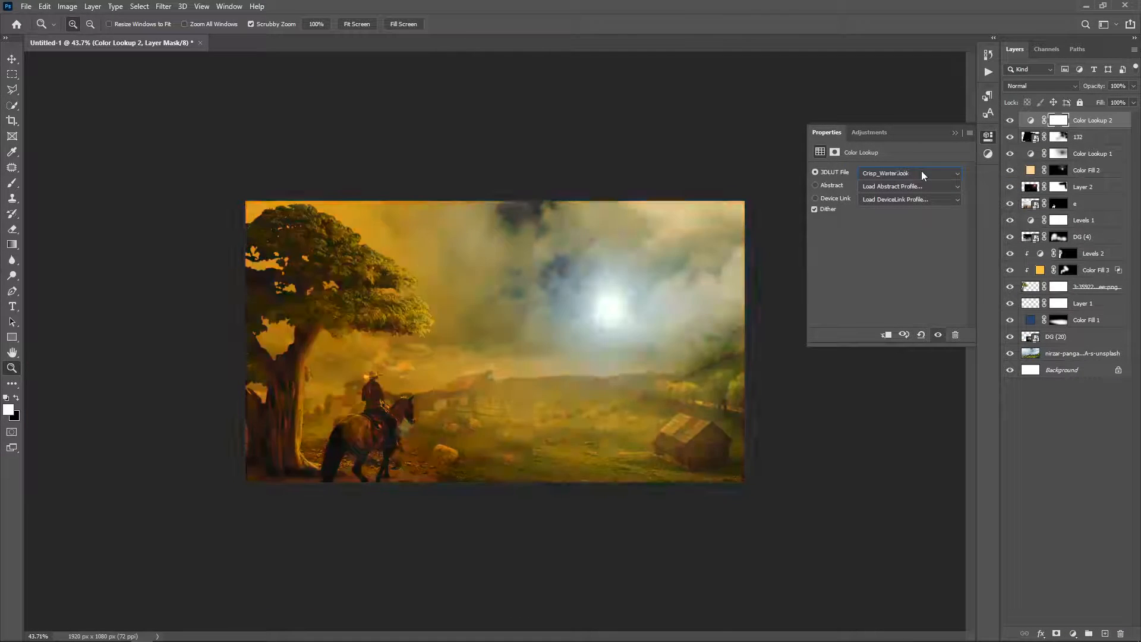
{"action": "scroll", "coordinate": [922, 172], "scroll_direction": "down", "scroll_amount": 8}
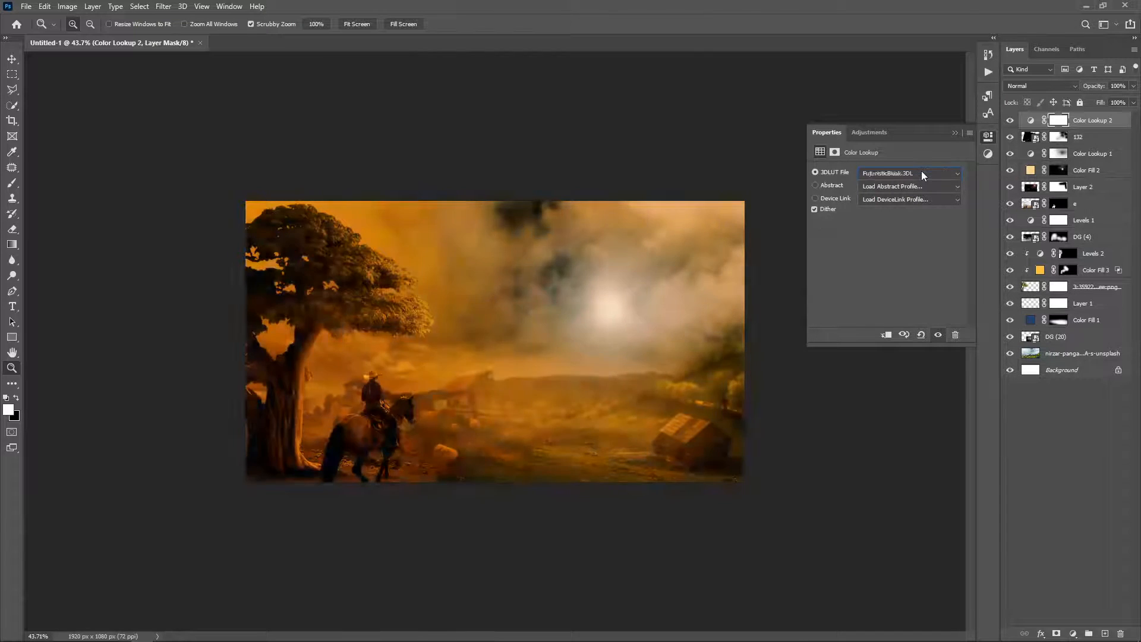
{"action": "scroll", "coordinate": [922, 173], "scroll_direction": "down", "scroll_amount": 4}
{"action": "scroll", "coordinate": [922, 173], "scroll_direction": "up", "scroll_amount": 3}
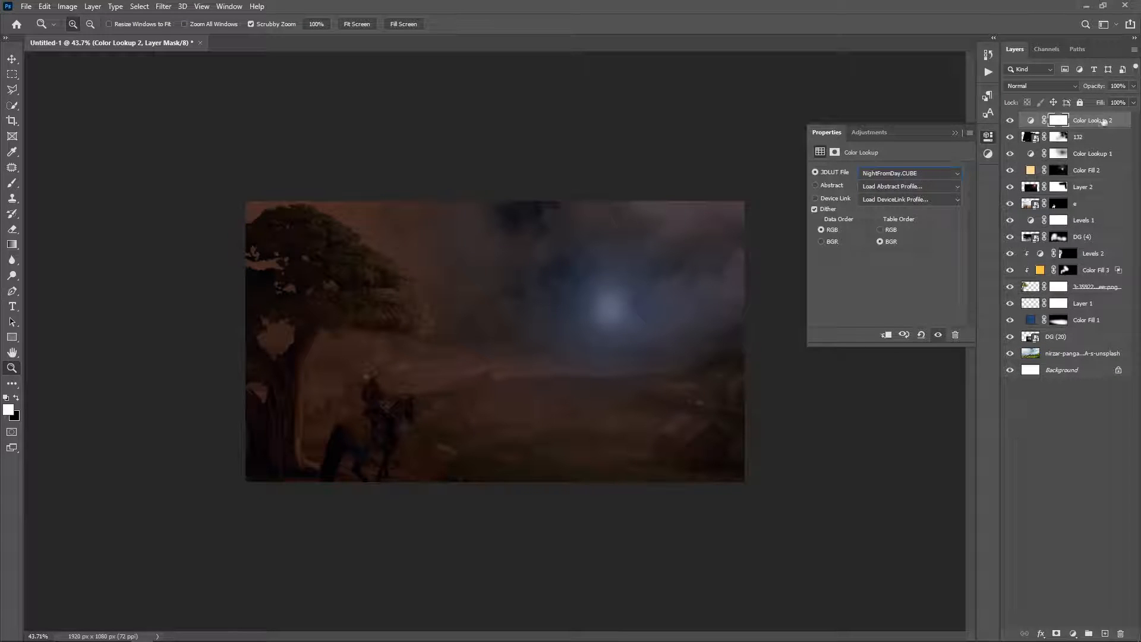
{"action": "key", "text": "ctrl+j"}
{"action": "left_click_drag", "start_coordinate": [443, 431], "coordinate": [442, 432]}
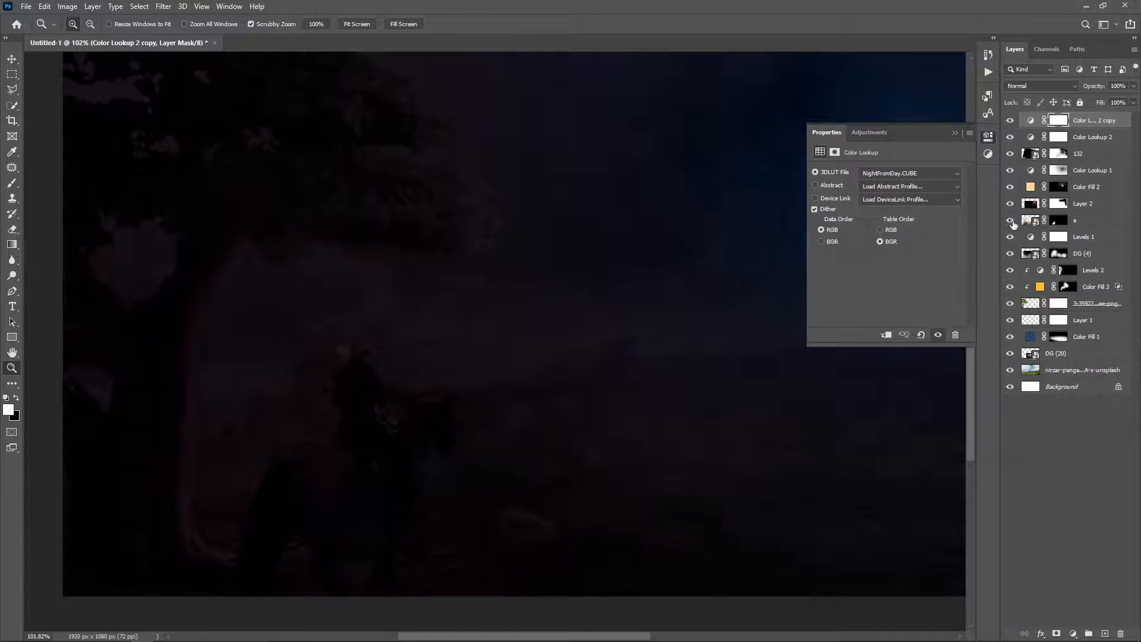
{"action": "left_click", "coordinate": [1028, 220]}
{"action": "left_click", "coordinate": [1073, 633]}
{"action": "left_click", "coordinate": [1081, 482]}
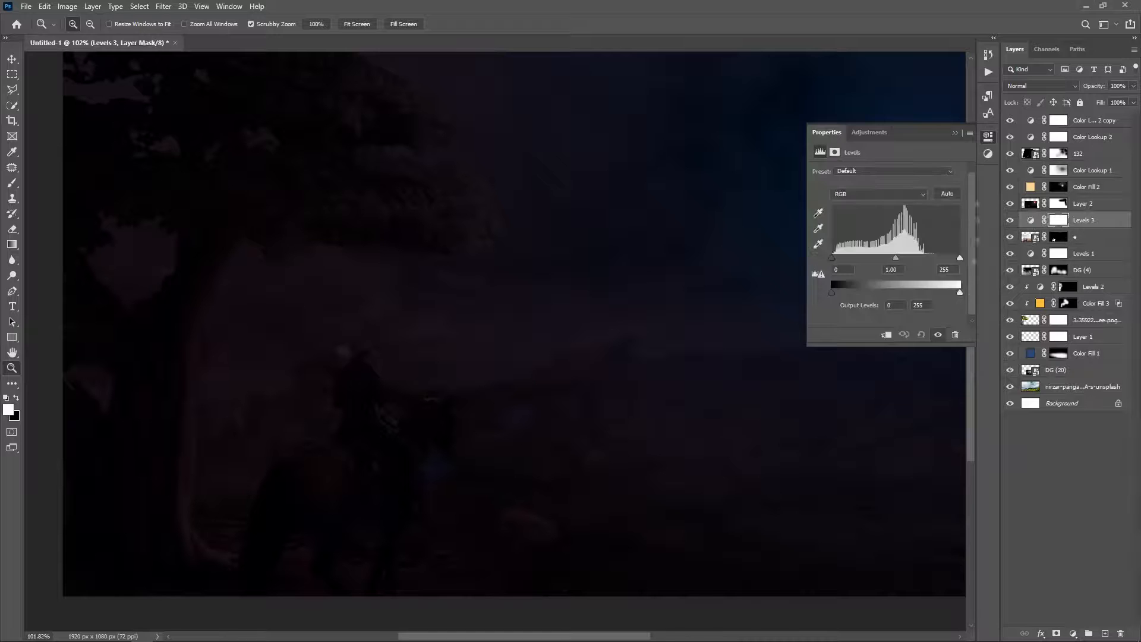
{"action": "left_click", "coordinate": [1120, 634]}
{"action": "left_click", "coordinate": [1095, 120]}
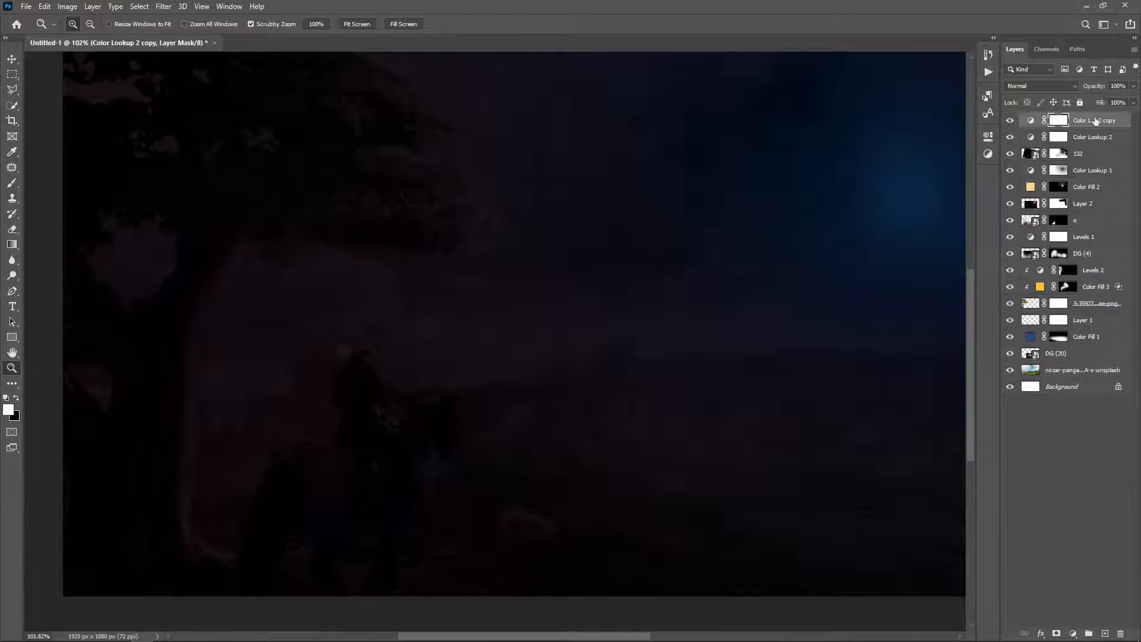
{"action": "left_click_drag", "start_coordinate": [1085, 126], "coordinate": [1089, 215]}
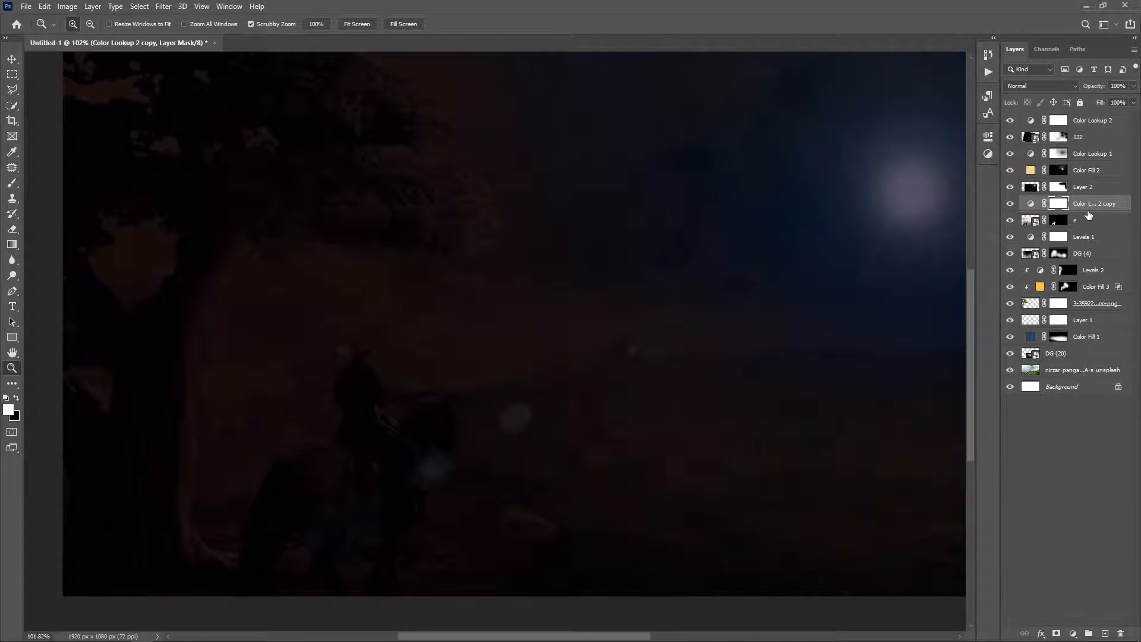
{"action": "key", "text": "ctrl+z"}
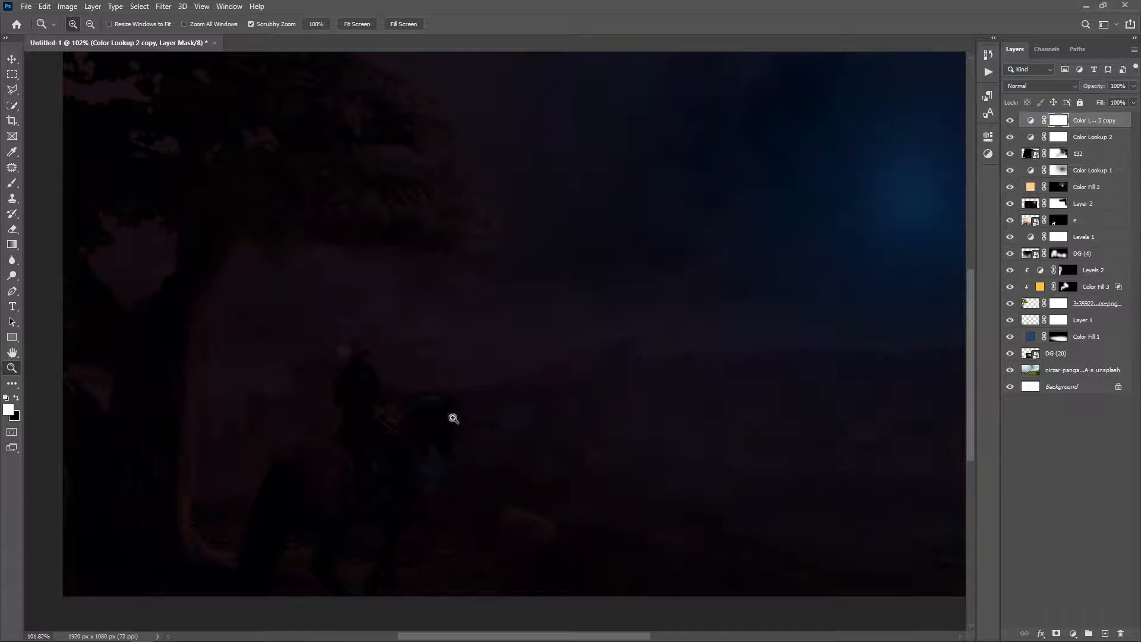
{"action": "left_click_drag", "start_coordinate": [453, 418], "coordinate": [447, 442]}
{"action": "left_click", "coordinate": [1010, 121]}
{"action": "left_click_drag", "start_coordinate": [1104, 125], "coordinate": [1120, 633]}
Step: Reduce the NightFromDay Color Lookup layer to 41% opacity and hide it
{"action": "mouse_move", "coordinate": [1096, 87]}
{"action": "left_mouse_down"}
{"action": "mouse_move", "coordinate": [1010, 86]}
{"action": "mouse_move", "coordinate": [1084, 90]}
{"action": "left_mouse_up"}
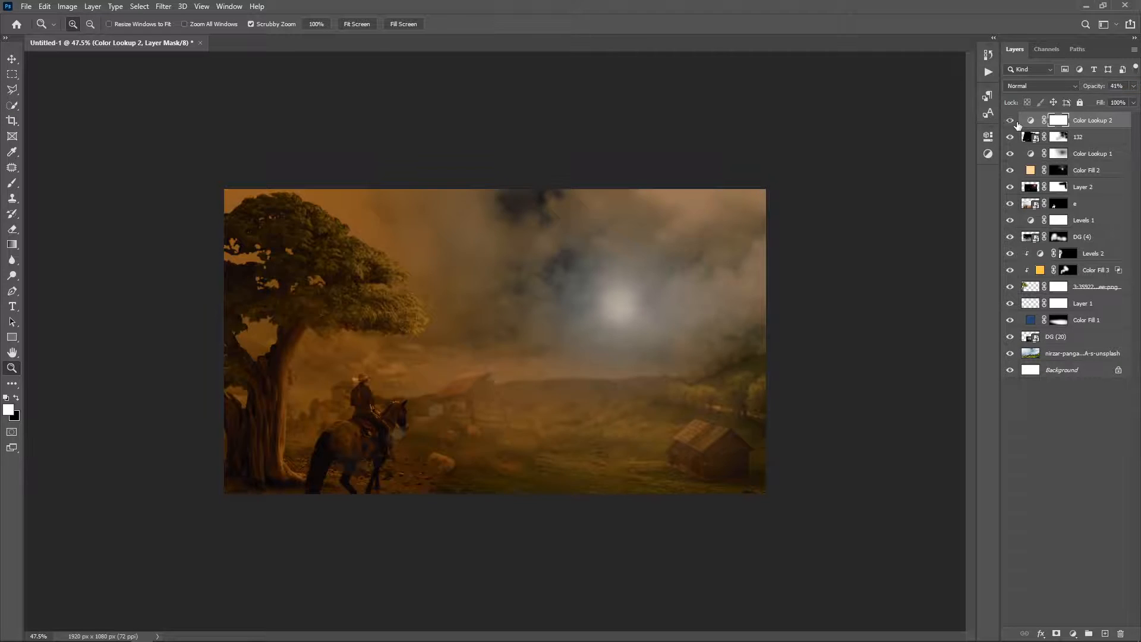
{"action": "left_click", "coordinate": [1015, 121]}
Step: Crop the canvas to 1603 x 1080 px and flatten all layers into the background
{"action": "key", "text": "c"}
{"action": "left_click_drag", "start_coordinate": [766, 341], "coordinate": [722, 324]}
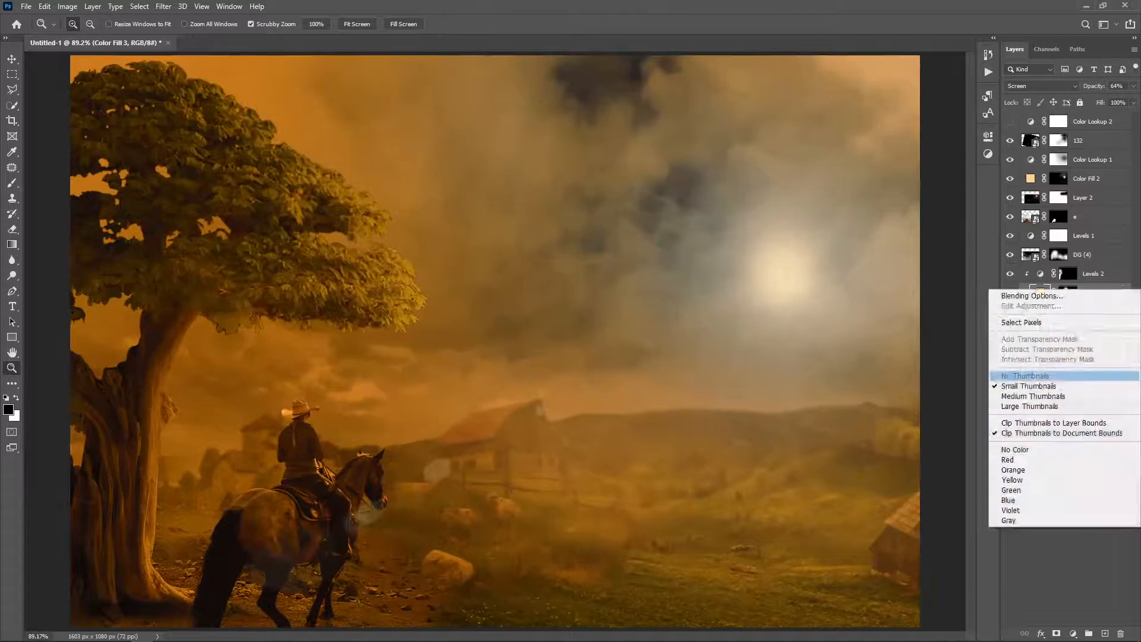
{"action": "right_click", "coordinate": [1088, 235]}
{"action": "left_click", "coordinate": [982, 512]}
{"action": "left_click", "coordinate": [515, 259]}
Step: In the Camera Raw filter, set Temperature -19, Exposure +0.30, Contrast +12, Highlights +22, Whites -11, Blacks +8, Clarity +19, Vibrance -8 and Saturation -7
{"action": "left_click", "coordinate": [162, 6]}
{"action": "left_click", "coordinate": [190, 72]}
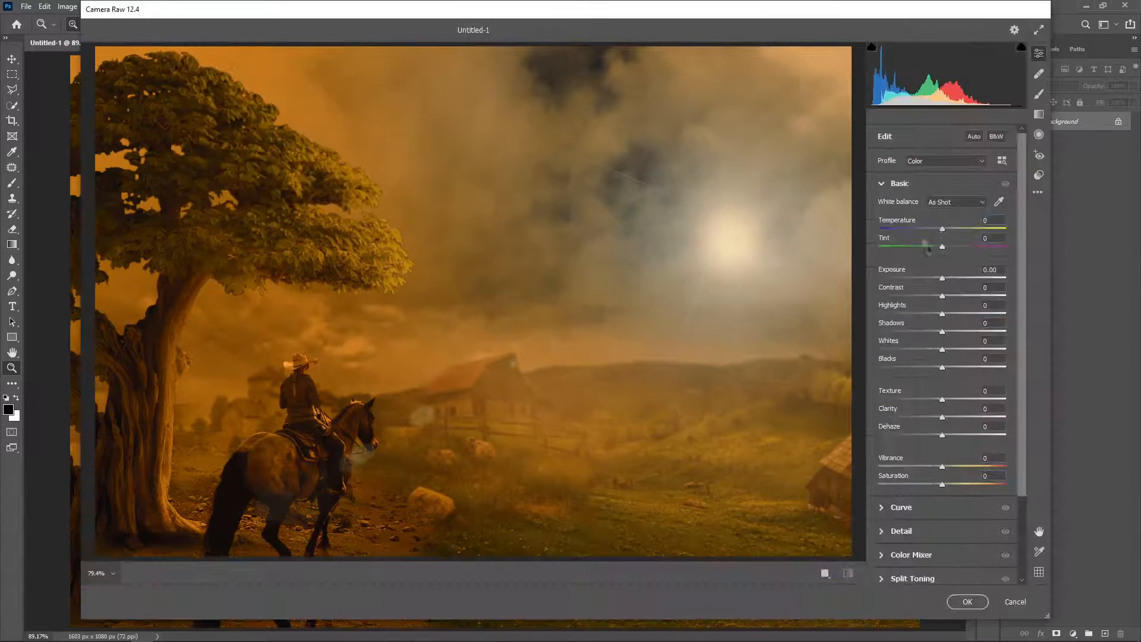
{"action": "left_click", "coordinate": [921, 228]}
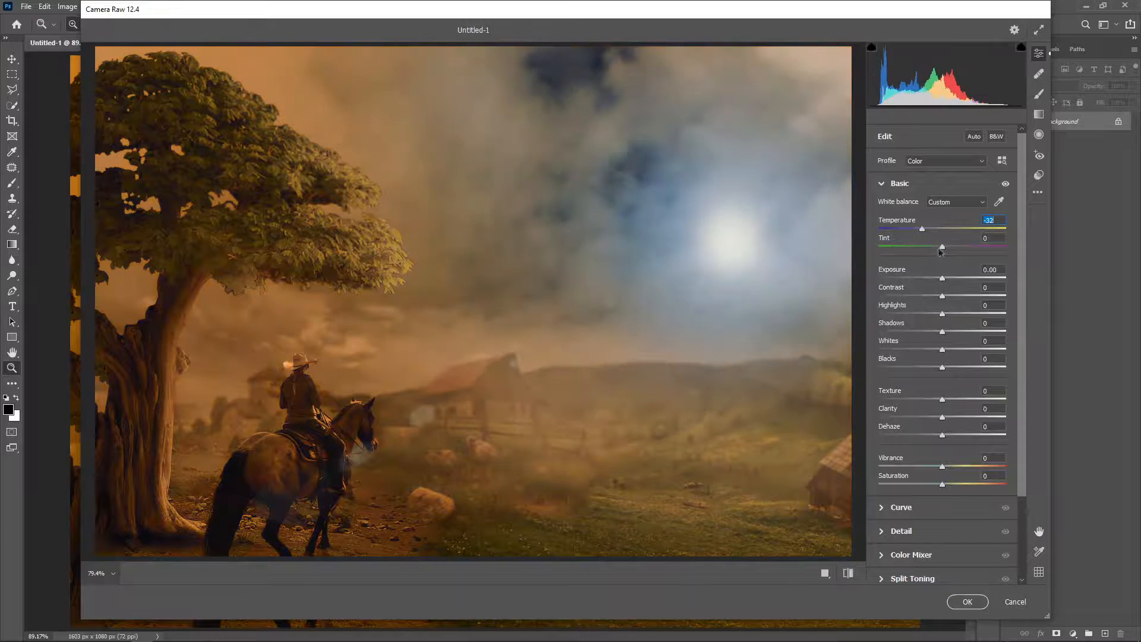
{"action": "left_click_drag", "start_coordinate": [928, 230], "coordinate": [924, 230]}
{"action": "mouse_move", "coordinate": [942, 314]}
{"action": "left_mouse_down"}
{"action": "mouse_move", "coordinate": [982, 314]}
{"action": "mouse_move", "coordinate": [906, 314]}
{"action": "mouse_move", "coordinate": [956, 315]}
{"action": "mouse_move", "coordinate": [946, 278]}
{"action": "mouse_move", "coordinate": [949, 295]}
{"action": "left_mouse_up"}
{"action": "left_click_drag", "start_coordinate": [932, 351], "coordinate": [935, 349]}
{"action": "left_click_drag", "start_coordinate": [941, 367], "coordinate": [947, 367]}
{"action": "left_click_drag", "start_coordinate": [942, 417], "coordinate": [954, 417]}
{"action": "mouse_move", "coordinate": [941, 466]}
{"action": "left_mouse_down"}
{"action": "mouse_move", "coordinate": [925, 471]}
{"action": "mouse_move", "coordinate": [937, 471]}
{"action": "left_mouse_up"}
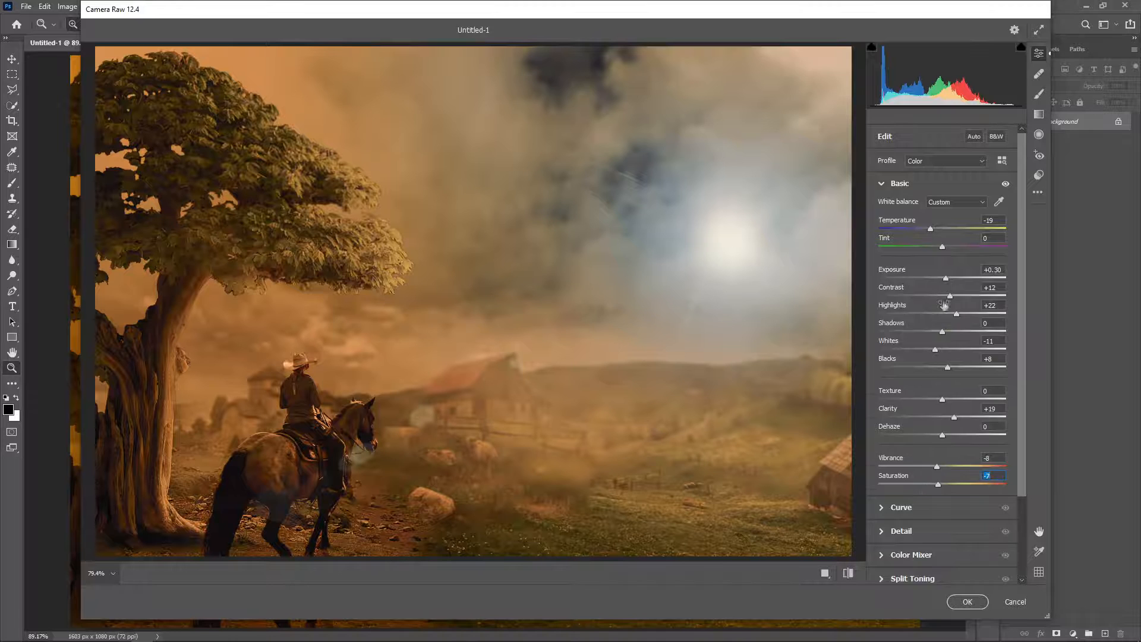
Step: In the Color Mixer, set Yellows saturation to -11 and Greens, Purples and Magentas to -100, and adjust Aquas and Blues
{"action": "scroll", "coordinate": [927, 380], "scroll_direction": "down", "scroll_amount": 3}
{"action": "left_click", "coordinate": [883, 455]}
{"action": "left_click", "coordinate": [916, 290]}
{"action": "left_click_drag", "start_coordinate": [942, 392], "coordinate": [877, 393]}
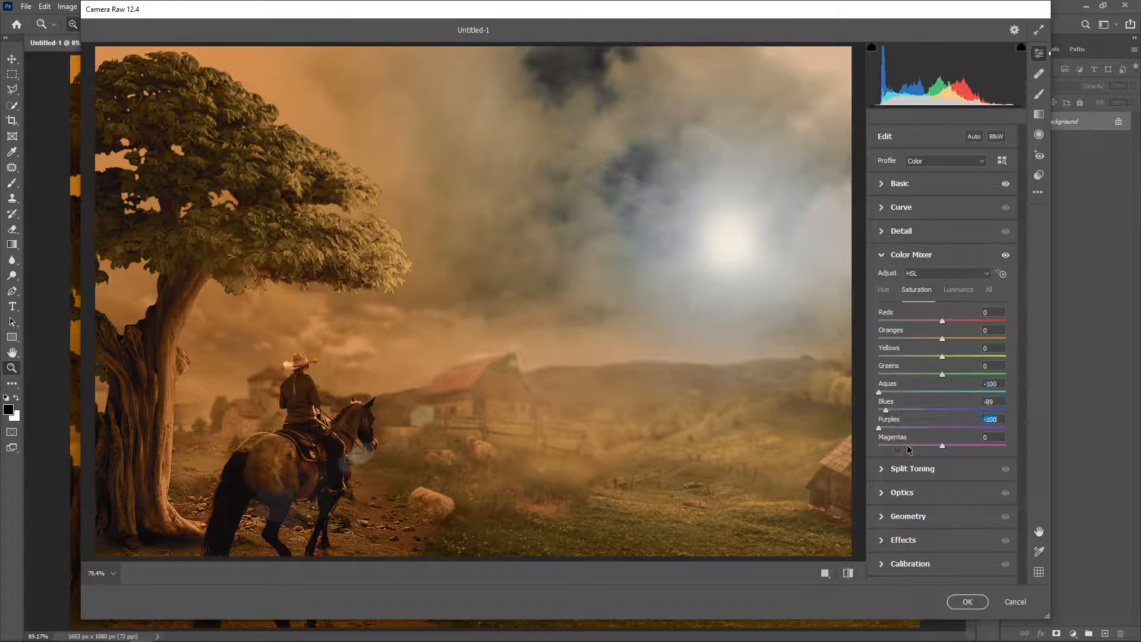
{"action": "left_click_drag", "start_coordinate": [942, 356], "coordinate": [925, 357]}
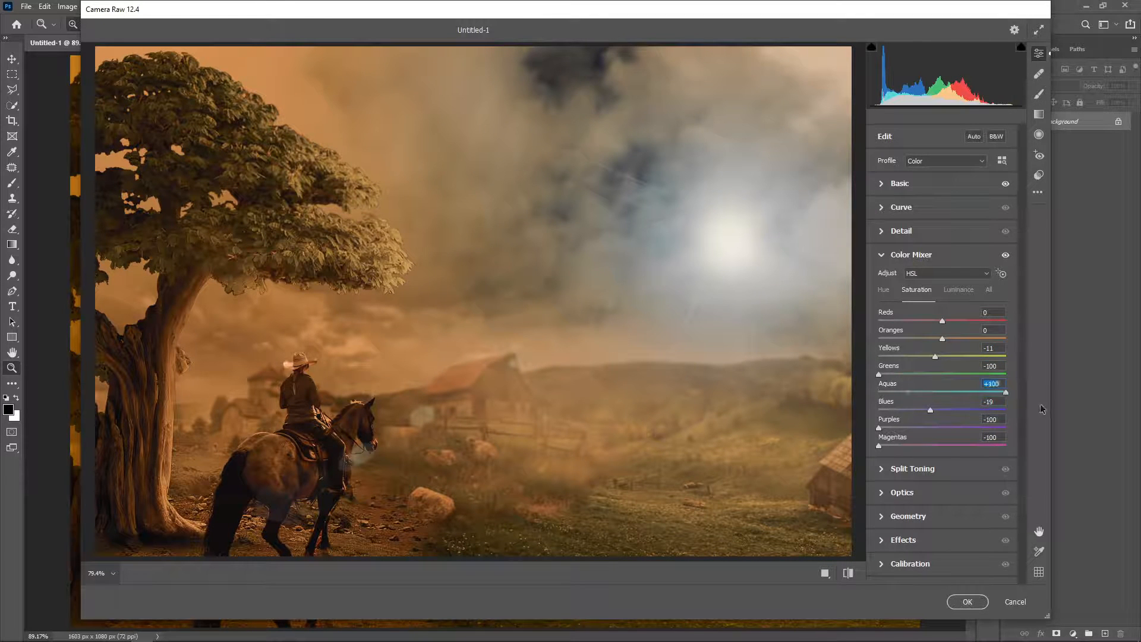
{"action": "left_click", "coordinate": [883, 289]}
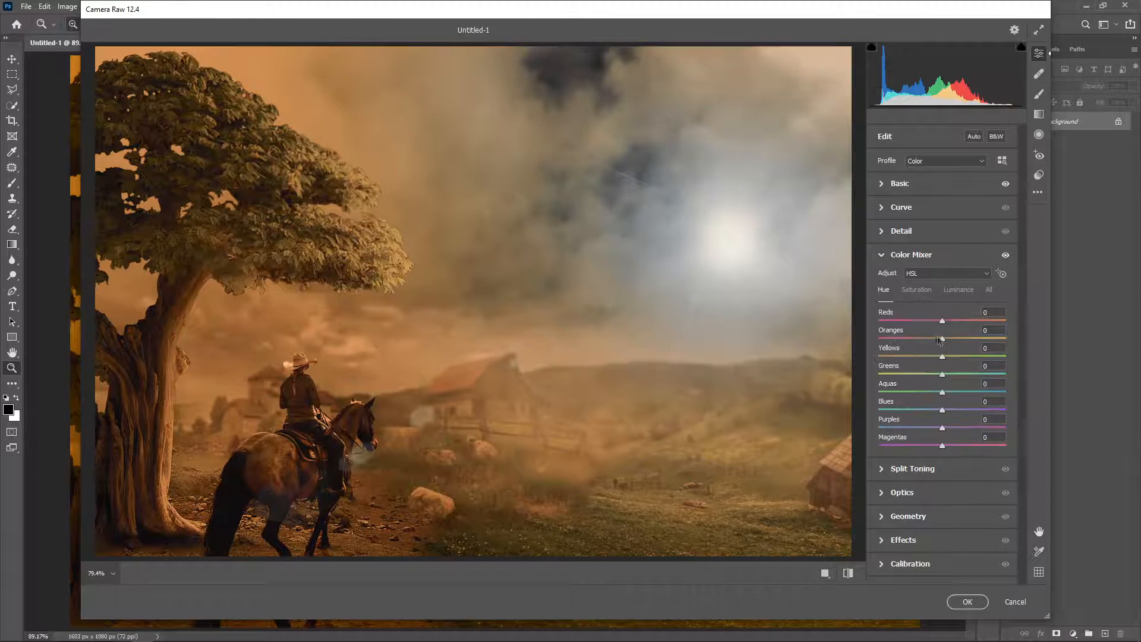
{"action": "left_click", "coordinate": [924, 291]}
{"action": "left_click", "coordinate": [955, 291]}
Step: Split-tone the shadows with hue 230 and saturation 15, add a dark vignette, and apply the Camera Raw filter
{"action": "left_click", "coordinate": [886, 470]}
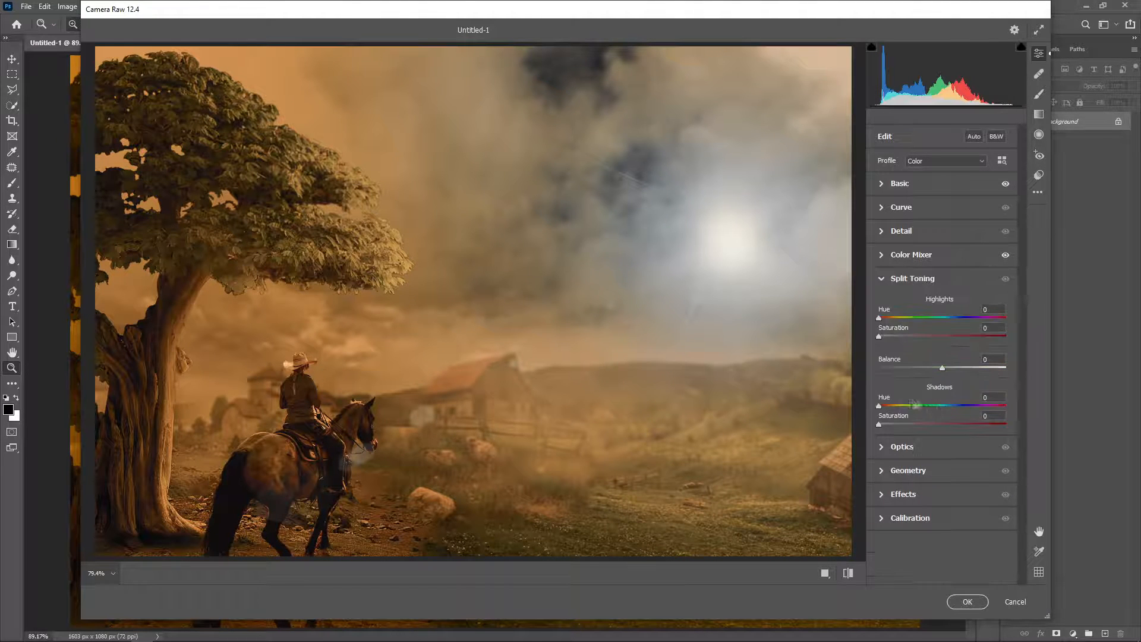
{"action": "left_click_drag", "start_coordinate": [890, 425], "coordinate": [897, 424]}
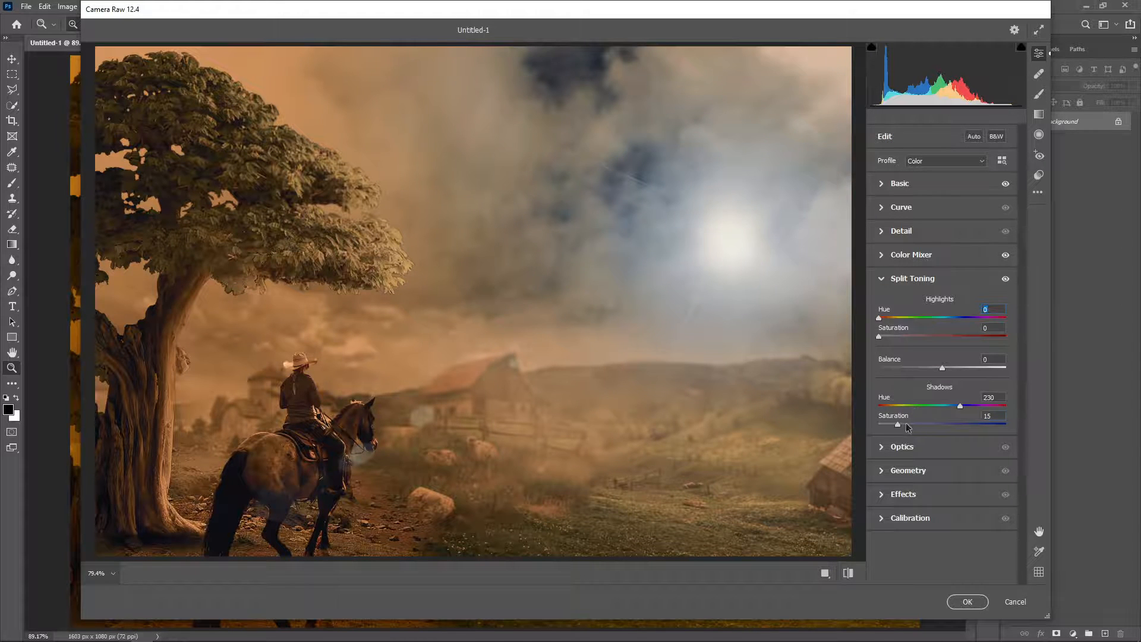
{"action": "left_click", "coordinate": [895, 495]}
{"action": "left_click_drag", "start_coordinate": [942, 400], "coordinate": [922, 403]}
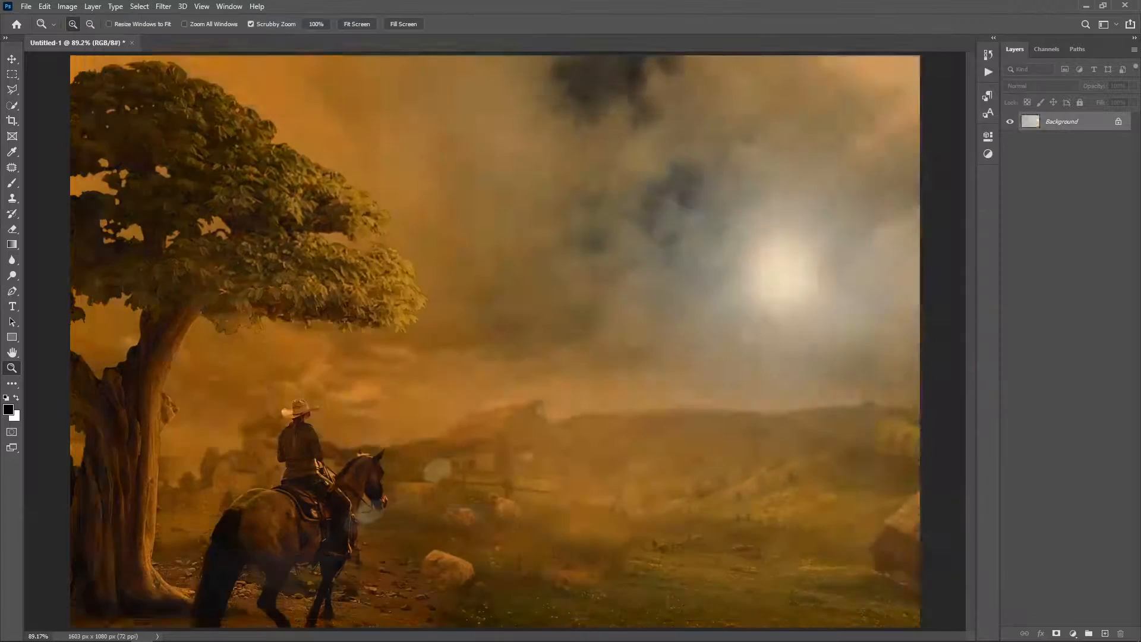
Step: Add a Hue/Saturation adjustment layer with Hue -180 and Saturation +65
{"action": "scroll", "coordinate": [439, 425], "scroll_direction": "down", "scroll_amount": 5}
{"action": "right_click", "coordinate": [440, 425]}
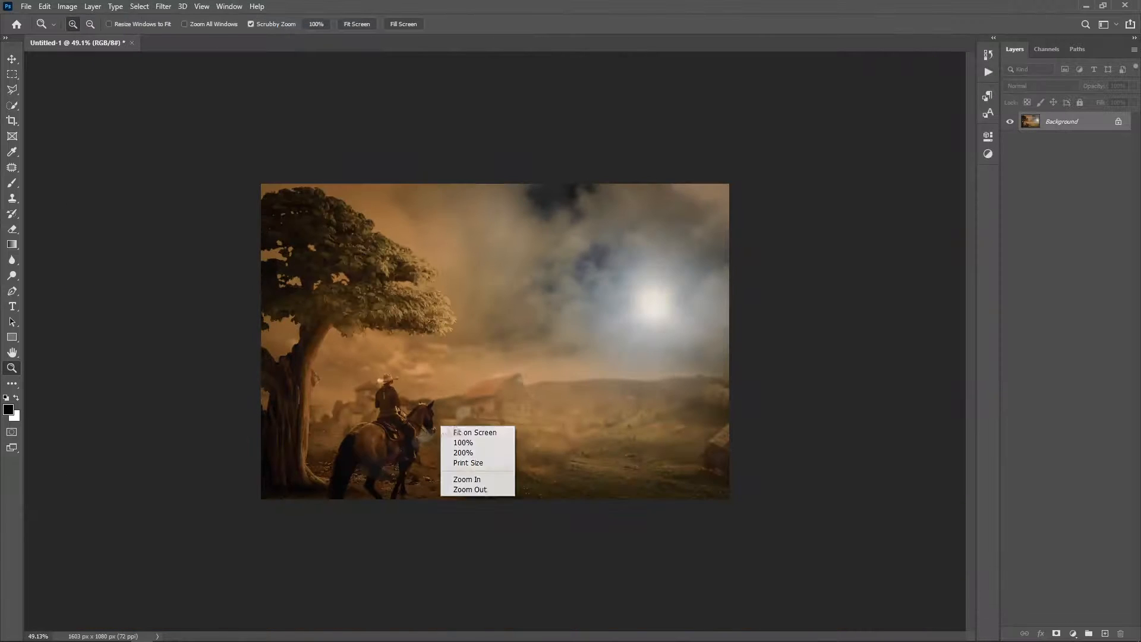
{"action": "left_click", "coordinate": [465, 433]}
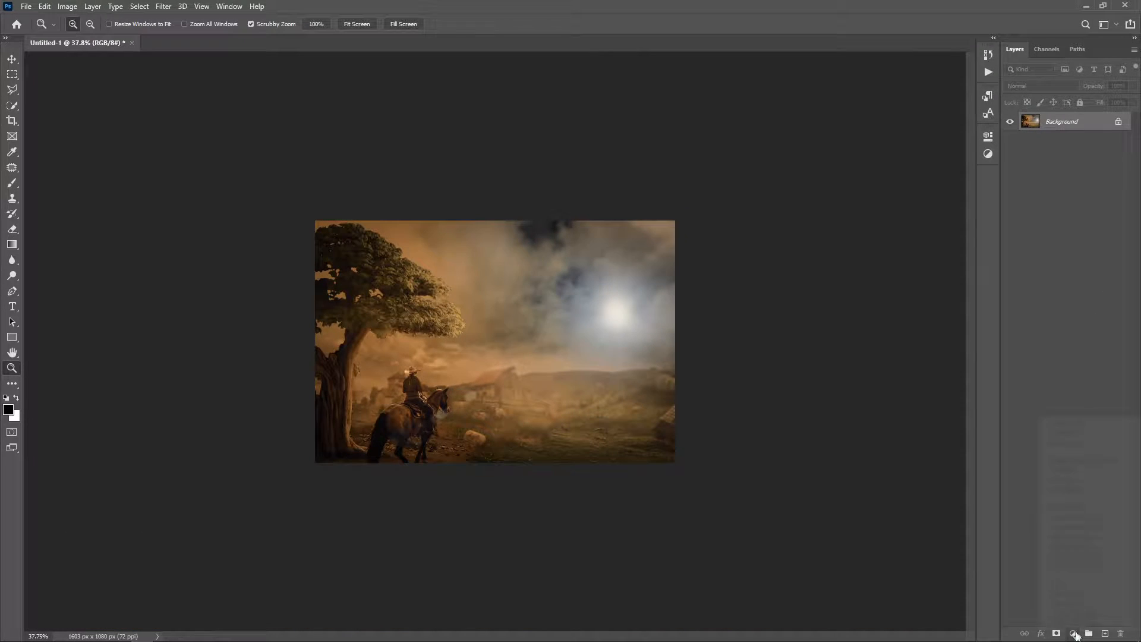
{"action": "left_click", "coordinate": [1075, 633]}
{"action": "left_click", "coordinate": [1089, 517]}
{"action": "left_click_drag", "start_coordinate": [886, 217], "coordinate": [807, 241]}
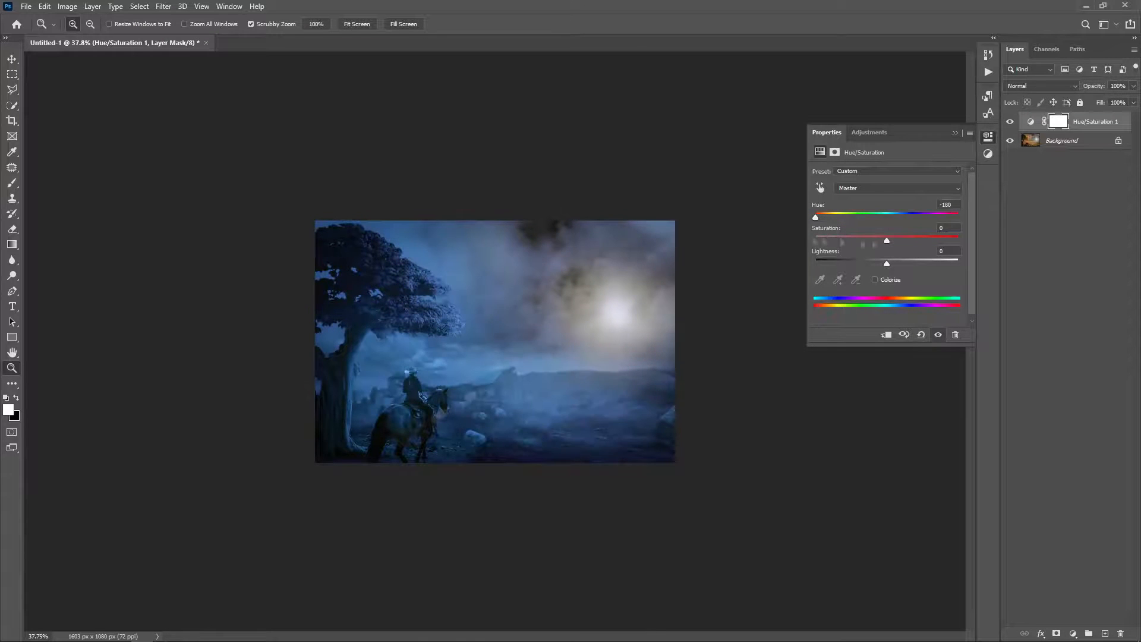
{"action": "left_click_drag", "start_coordinate": [887, 240], "coordinate": [933, 240]}
Step: Invert the Hue/Saturation mask, paint the adjustment back over the sun's blue halo, and merge it into the background
{"action": "key", "text": "ctrl+i"}
{"action": "key", "text": "b"}
{"action": "left_click", "coordinate": [612, 311]}
{"action": "key", "text": "ctrl+z"}
{"action": "left_click_drag", "start_coordinate": [640, 316], "coordinate": [594, 309]}
{"action": "left_click", "coordinate": [596, 305]}
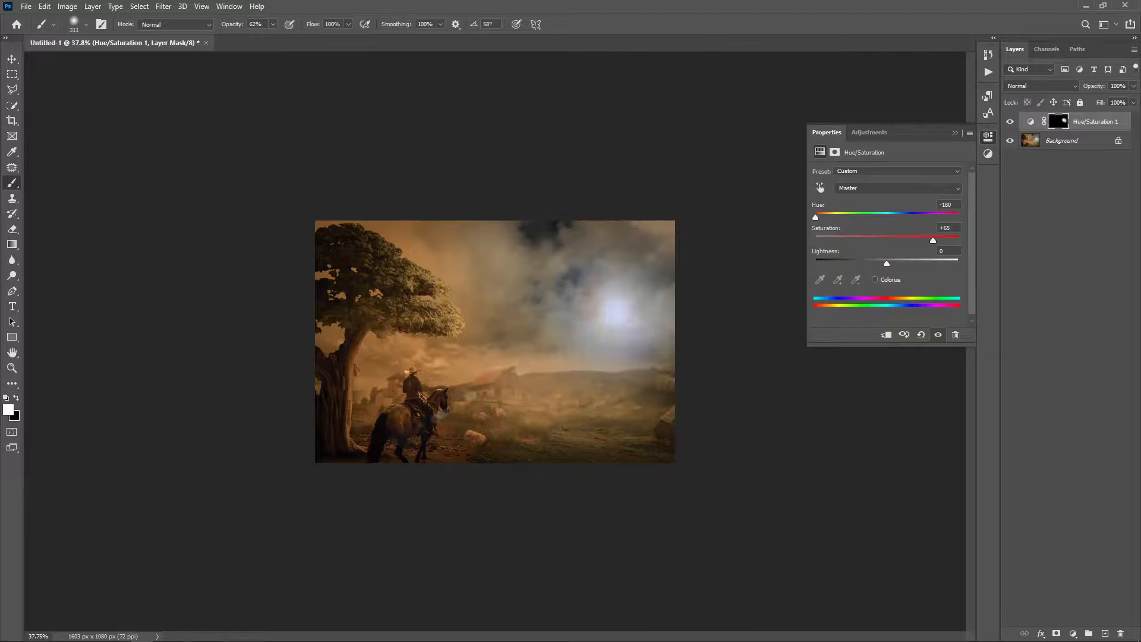
{"action": "key", "text": "ctrl+e"}
Step: Add an orange Solid Color fill layer, set it to Linear Dodge (Add) blending and invert its mask
{"action": "left_click", "coordinate": [1073, 633]}
{"action": "left_click", "coordinate": [1071, 425]}
{"action": "left_click", "coordinate": [851, 356]}
{"action": "left_click_drag", "start_coordinate": [821, 236], "coordinate": [839, 219]}
{"action": "left_click", "coordinate": [855, 360]}
{"action": "left_click", "coordinate": [956, 216]}
{"action": "left_click", "coordinate": [1041, 86]}
{"action": "left_click", "coordinate": [1041, 204]}
{"action": "left_click", "coordinate": [1062, 125]}
{"action": "key", "text": "ctrl+i"}
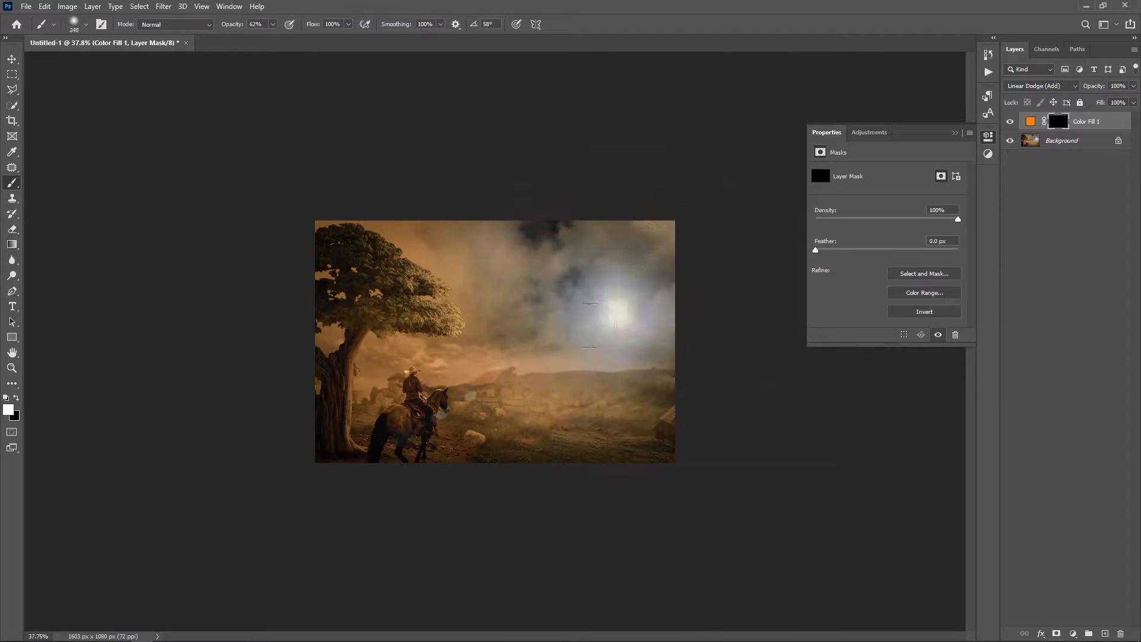
Step: Paint a soft glow over the sun through the orange fill's mask and undo the widest strokes
{"action": "left_click_drag", "start_coordinate": [601, 298], "coordinate": [643, 299]}
{"action": "left_click", "coordinate": [613, 314]}
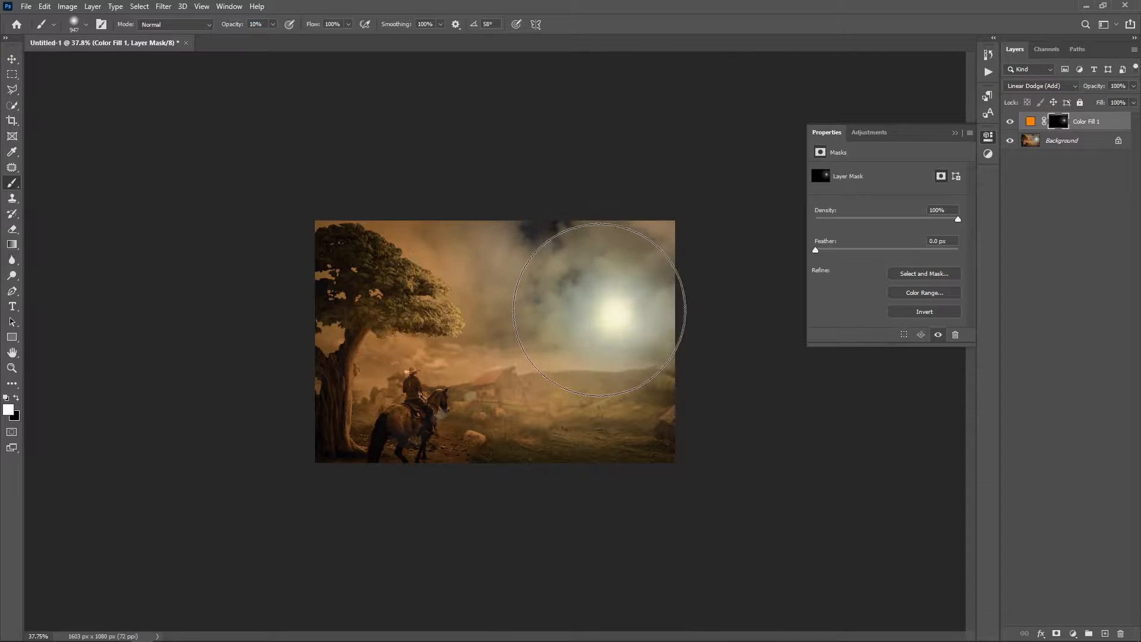
{"action": "key", "text": "ctrl+z"}
{"action": "key", "text": "ctrl+z"}
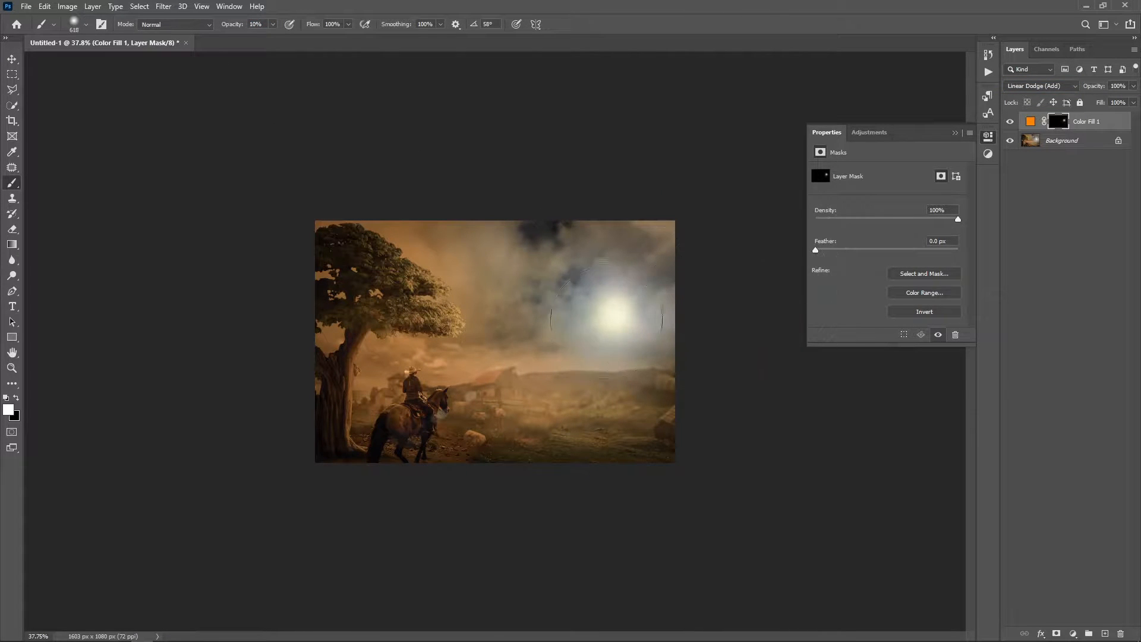
Step: Add a second Solid Color fill layer with the same blending mode as the orange fill and invert its mask
{"action": "left_click", "coordinate": [1073, 633]}
{"action": "left_click", "coordinate": [1063, 418]}
{"action": "left_click", "coordinate": [851, 360]}
{"action": "left_click_drag", "start_coordinate": [823, 306], "coordinate": [837, 220]}
{"action": "left_click", "coordinate": [956, 216]}
{"action": "left_click", "coordinate": [1041, 86]}
{"action": "left_click", "coordinate": [1030, 203]}
{"action": "left_click", "coordinate": [1058, 121]}
{"action": "key", "text": "ctrl+i"}
{"action": "key", "text": "x"}
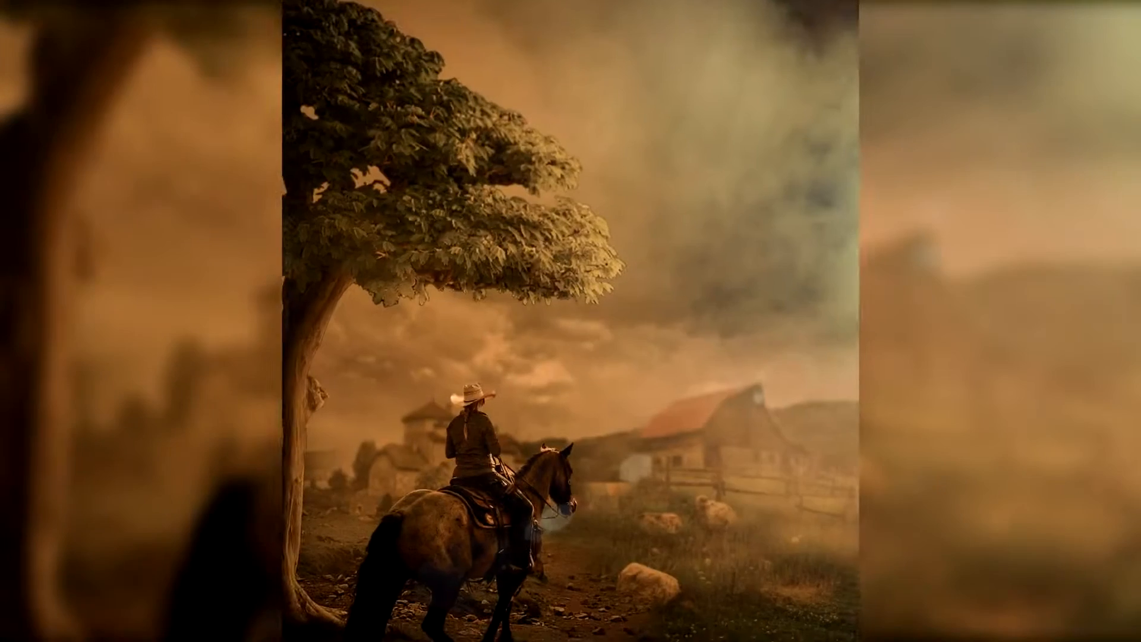